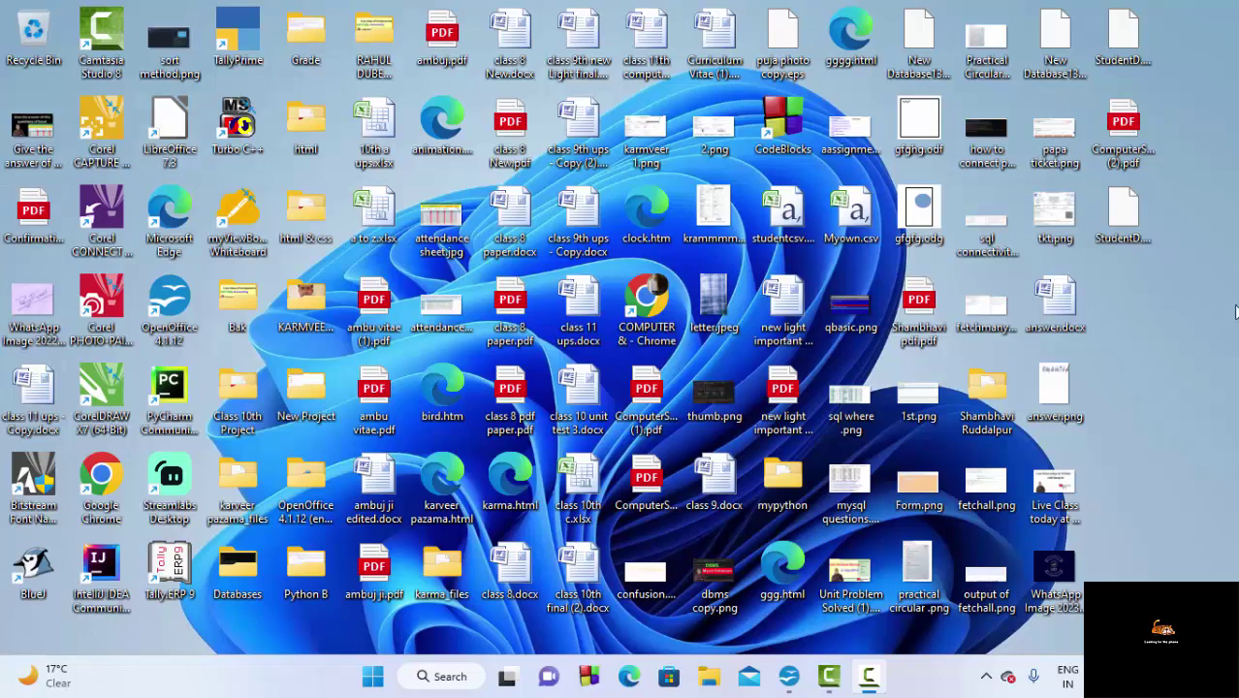
# Step: Refresh the Windows desktop three times from its right-click menu
pyautogui.rightClick(1125, 327)
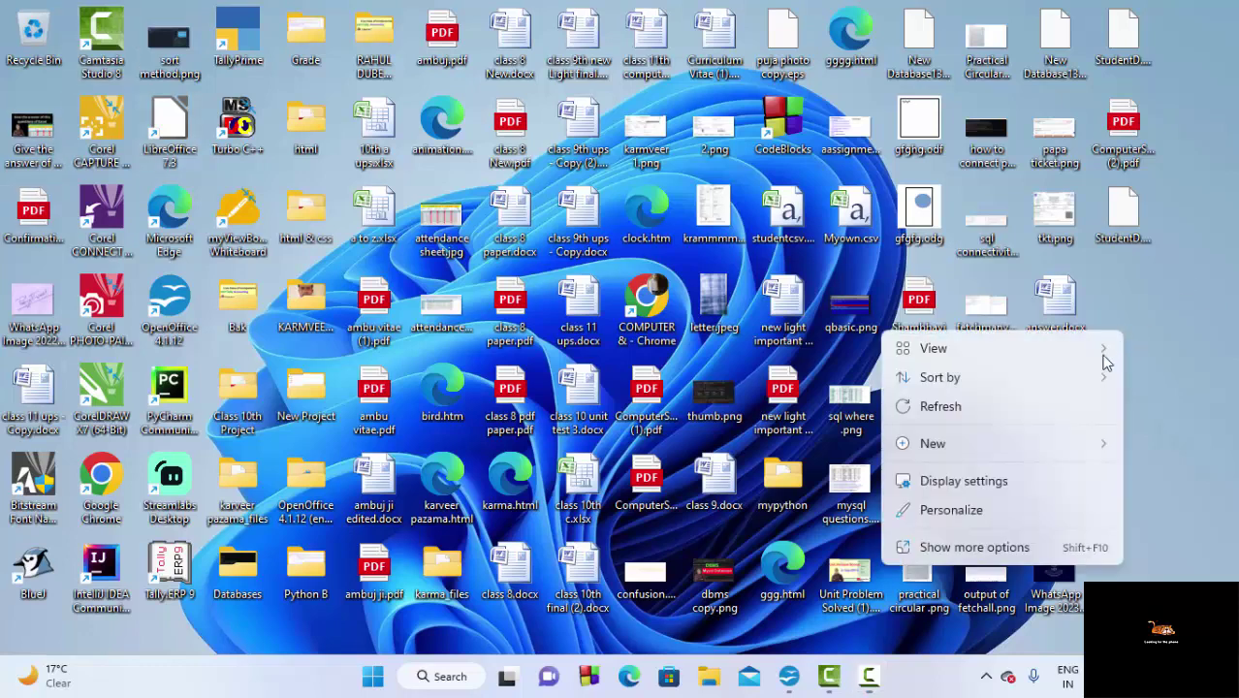
pyautogui.click(1071, 404)
pyautogui.rightClick(1139, 305)
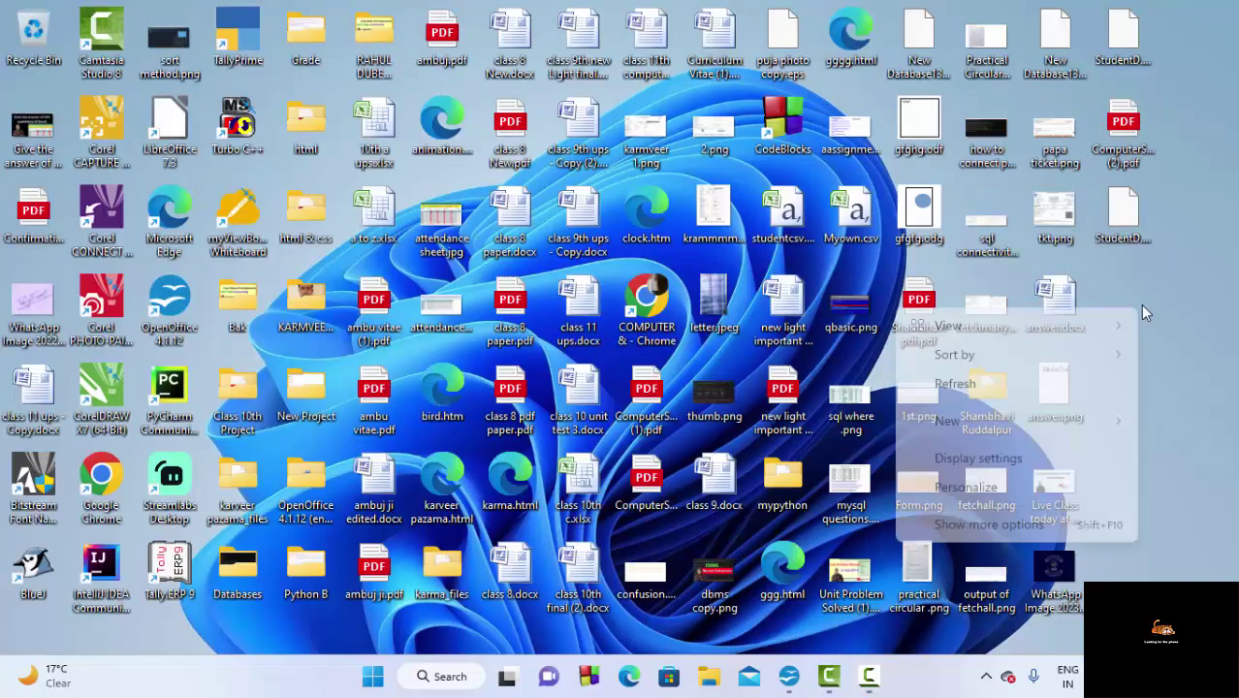
pyautogui.click(1034, 384)
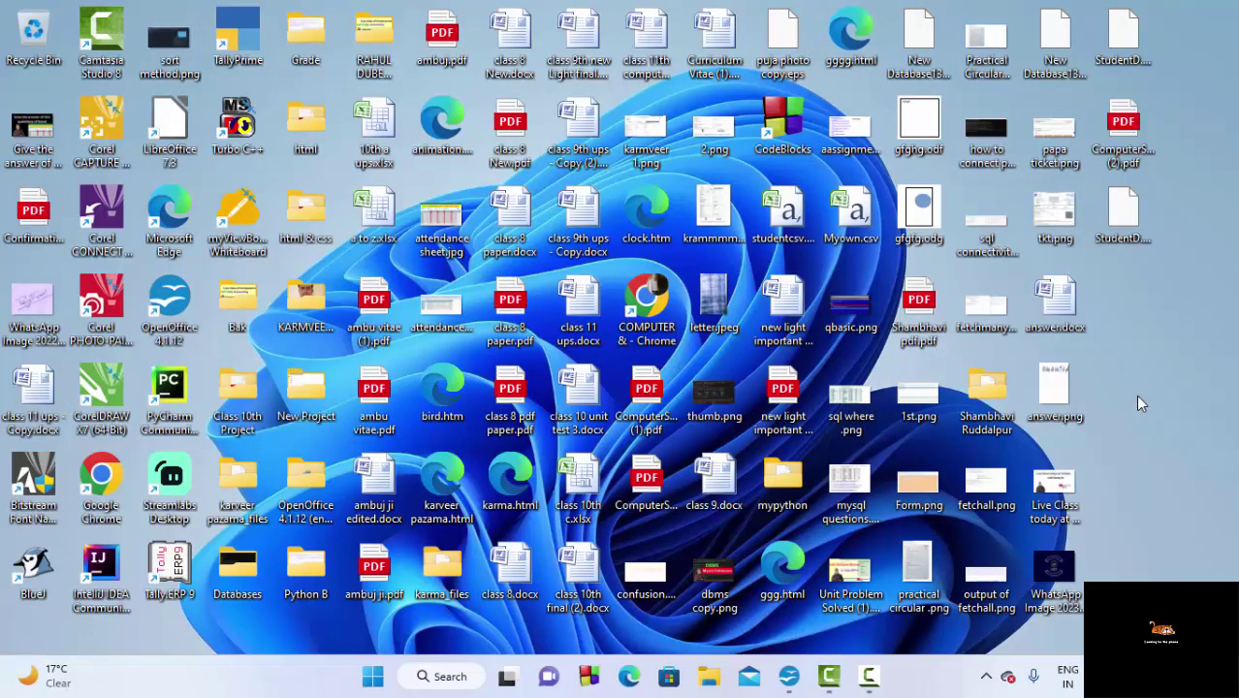
pyautogui.rightClick(1135, 394)
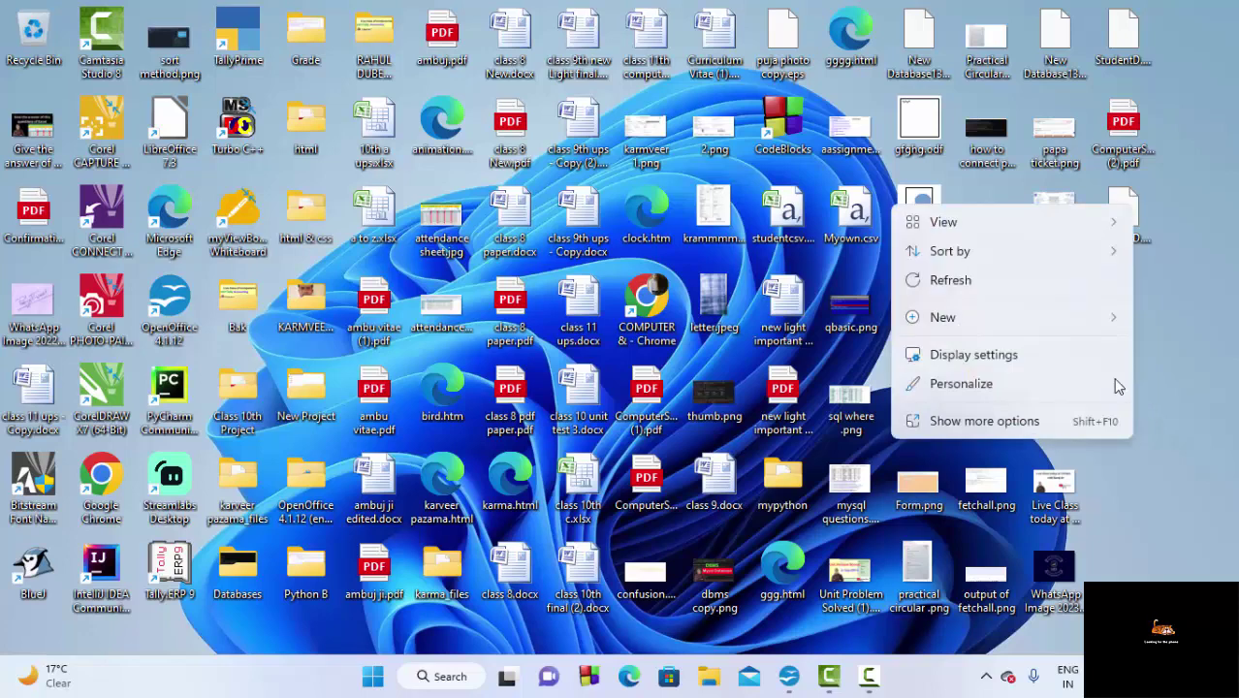
pyautogui.click(1056, 280)
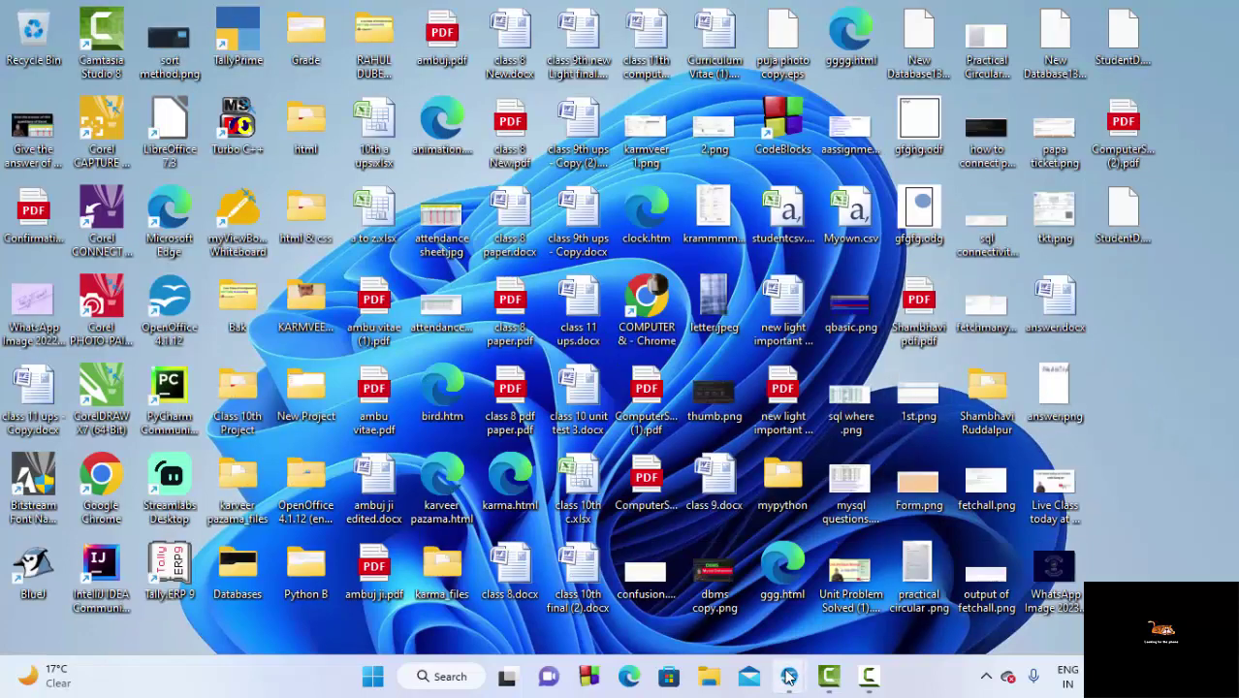
# Step: Switch to the StudentD database window and show its tables list
pyautogui.moveTo(789, 675)
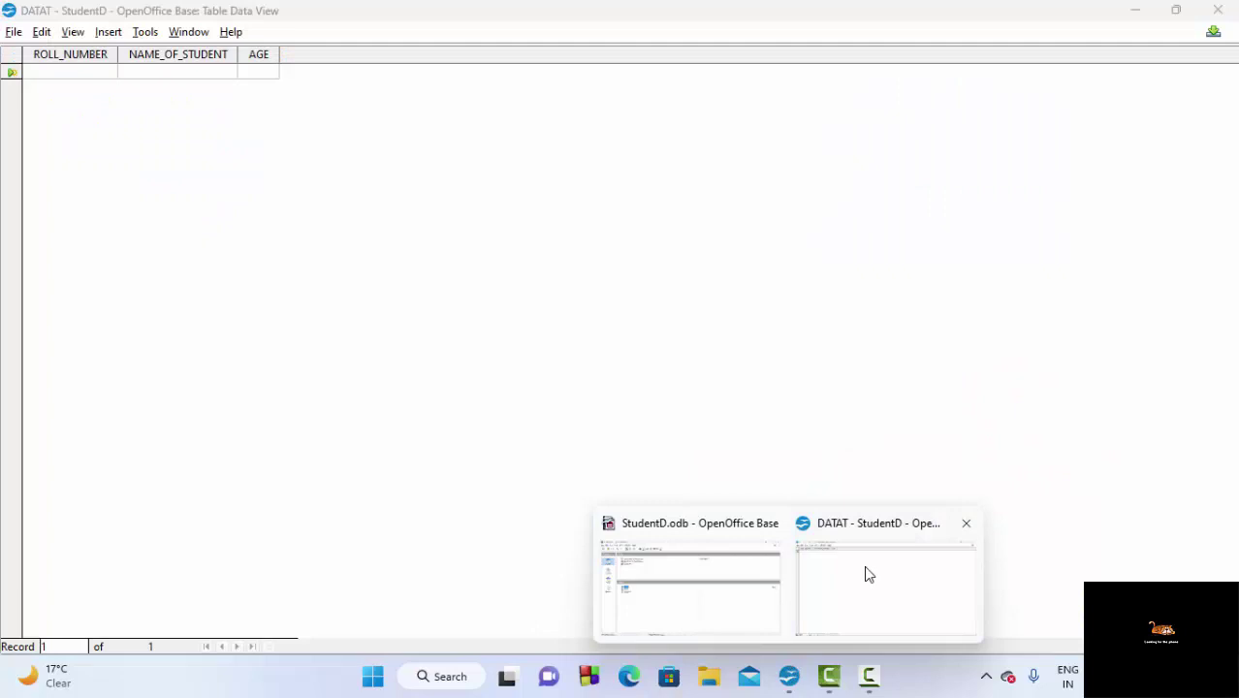
pyautogui.click(868, 574)
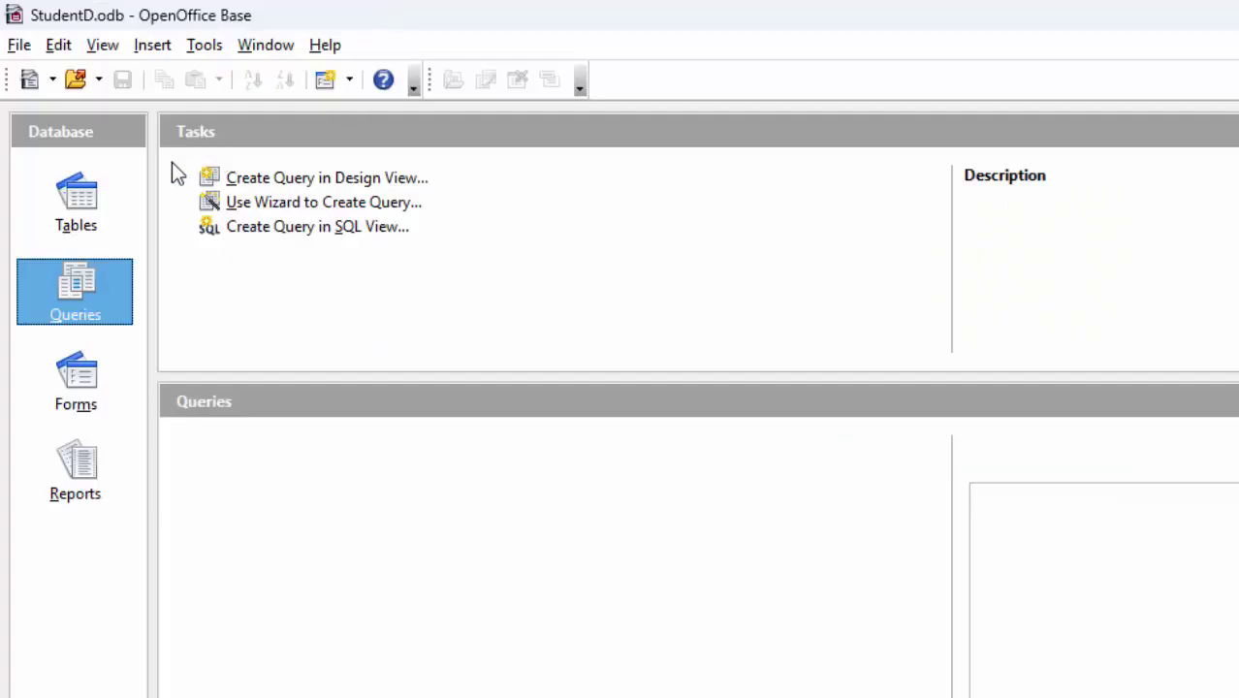
pyautogui.click(83, 189)
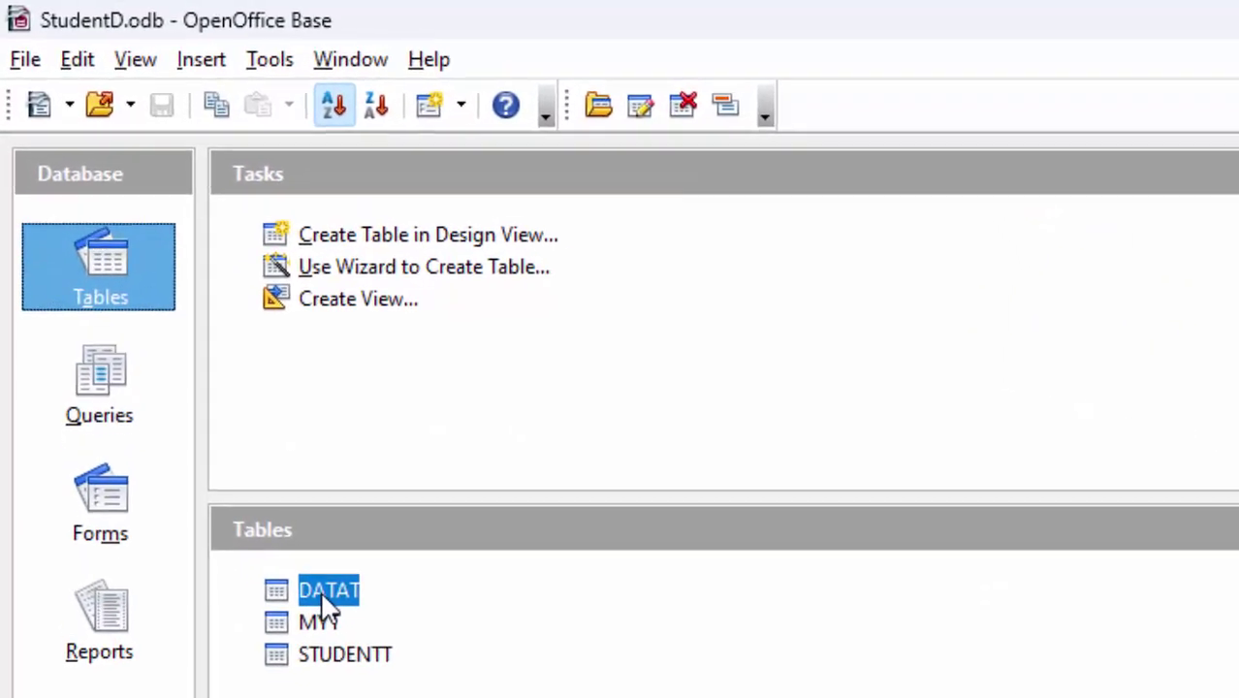
# Step: View the empty DATAT table's ROLL_NUMBER, NAME_OF_STUDENT and AGE columns, then close it
pyautogui.doubleClick(271, 454)
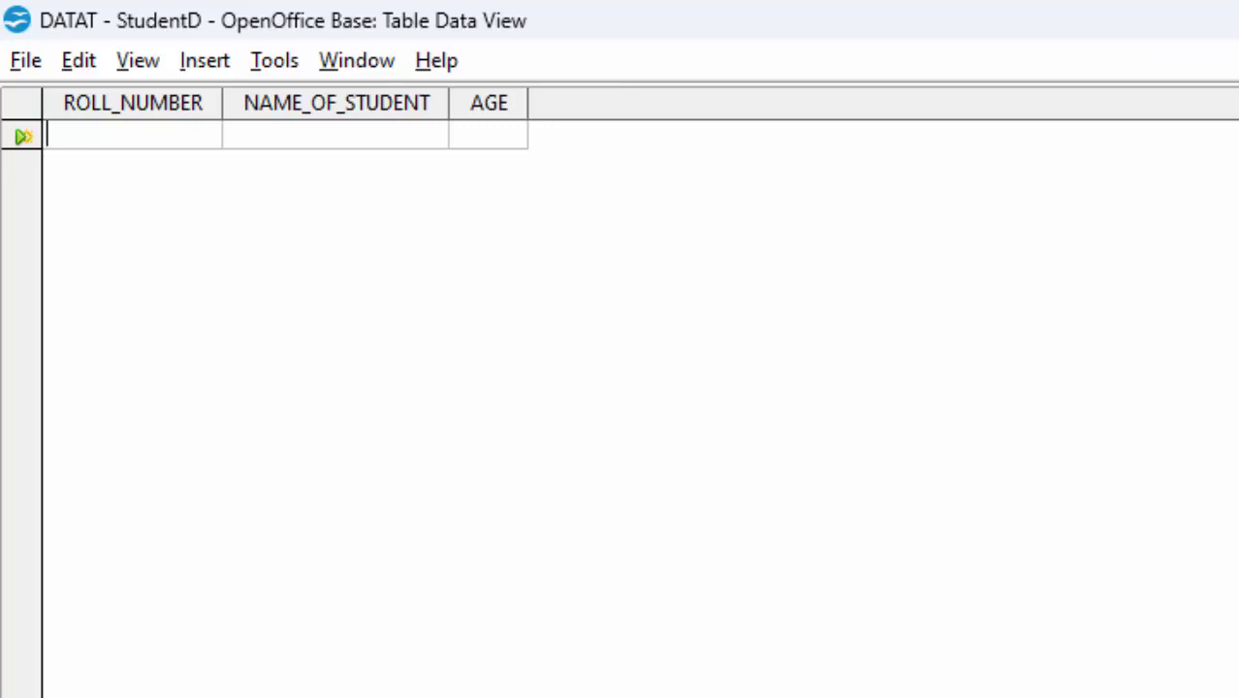
pyautogui.hotkey('ctrl', 'w')
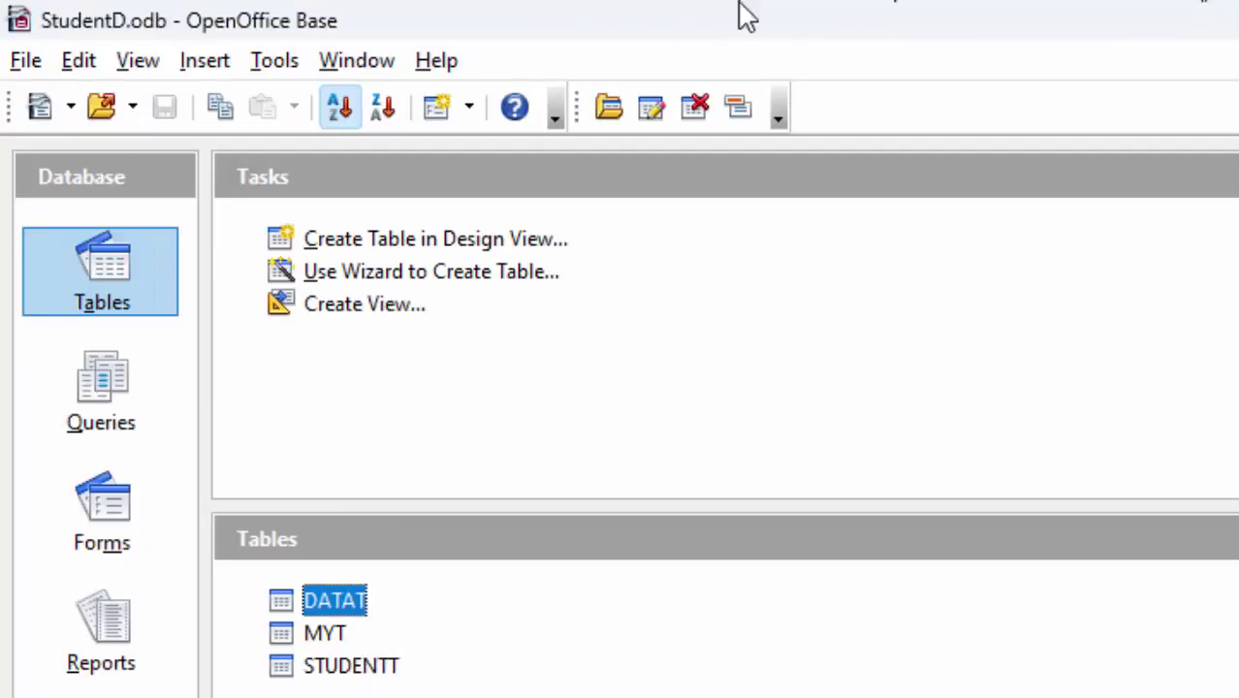
pyautogui.click(270, 69)
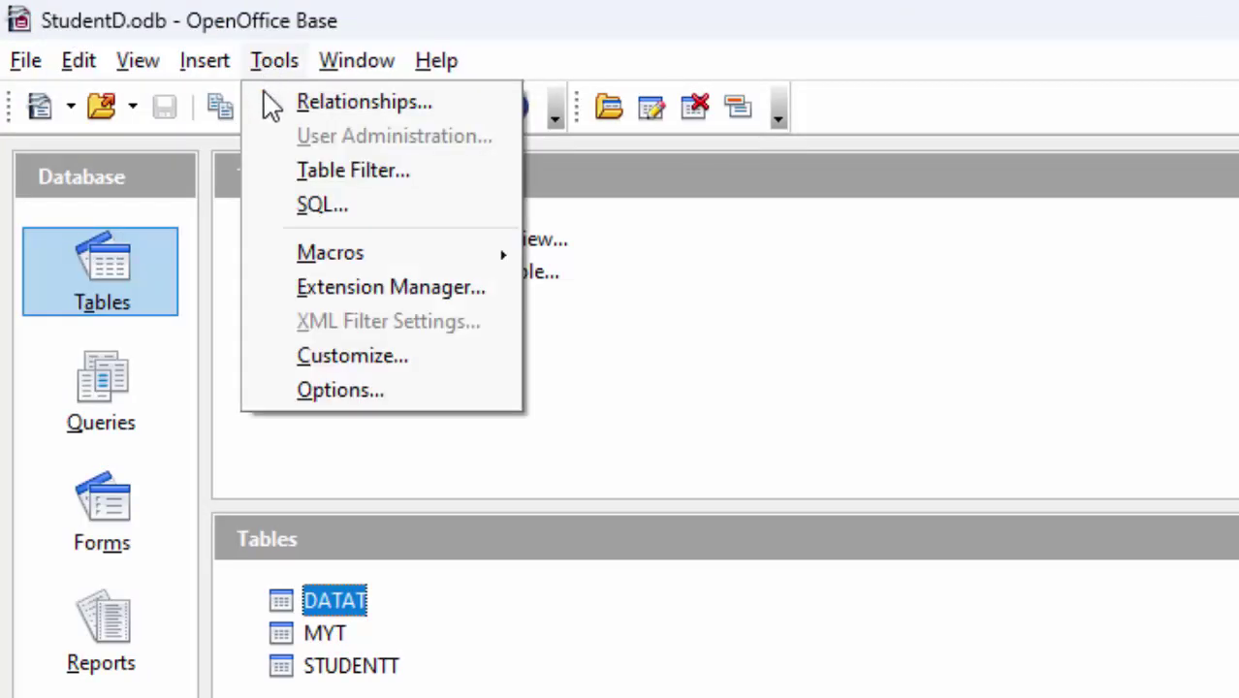
# Step: In the SQL window, type INSERT INTO DATAT(ROLL_NUMBER,NAME_OF_STUDENT,AGE) VALUES('12', the student's name, 17)
pyautogui.click(296, 205)
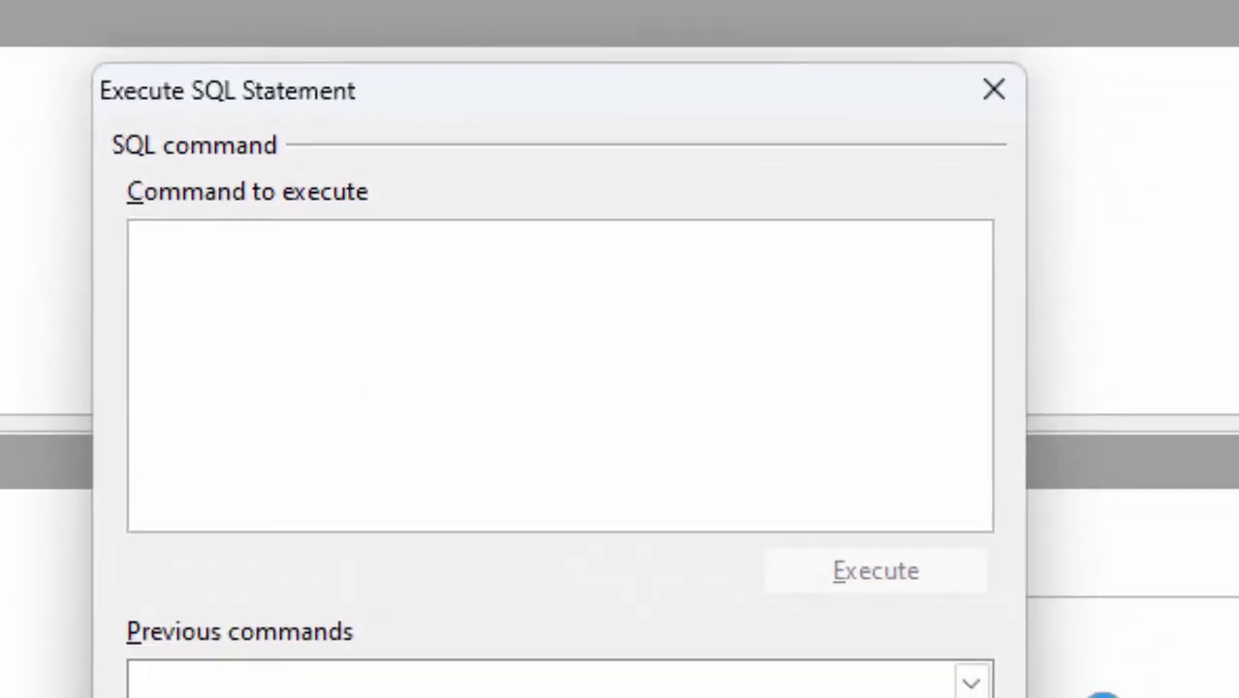
pyautogui.write('INS')
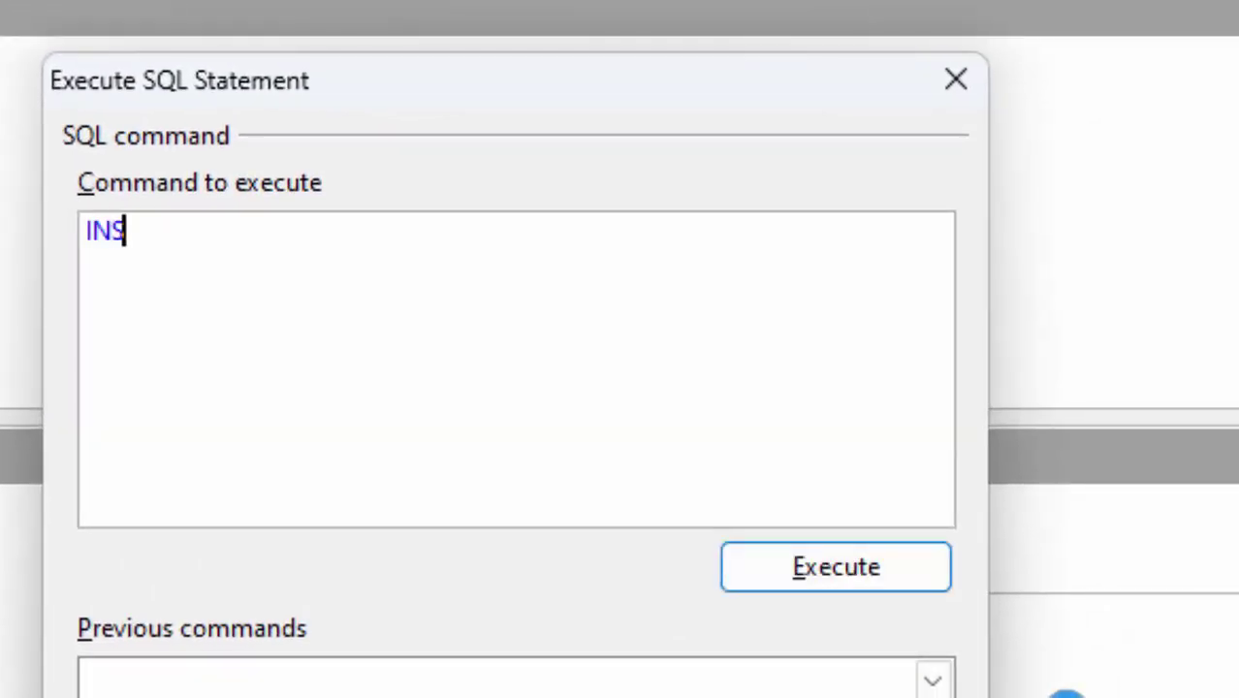
pyautogui.write('ERT')
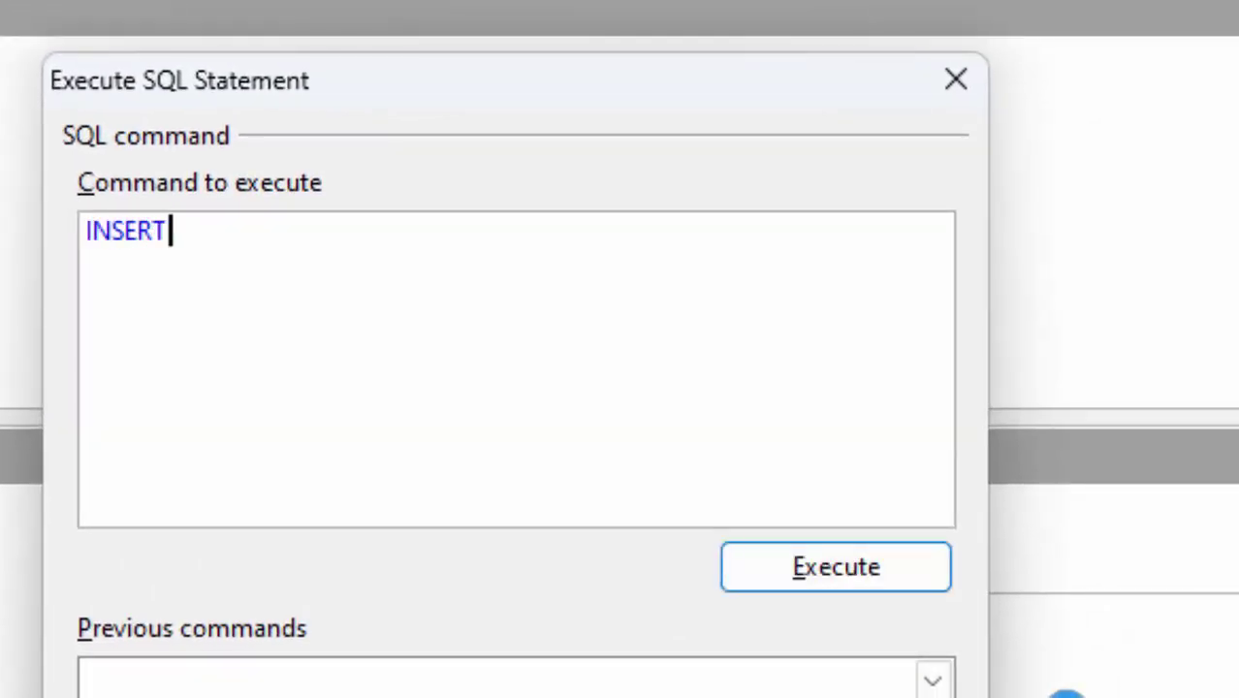
pyautogui.write(' I')
pyautogui.write('NTO')
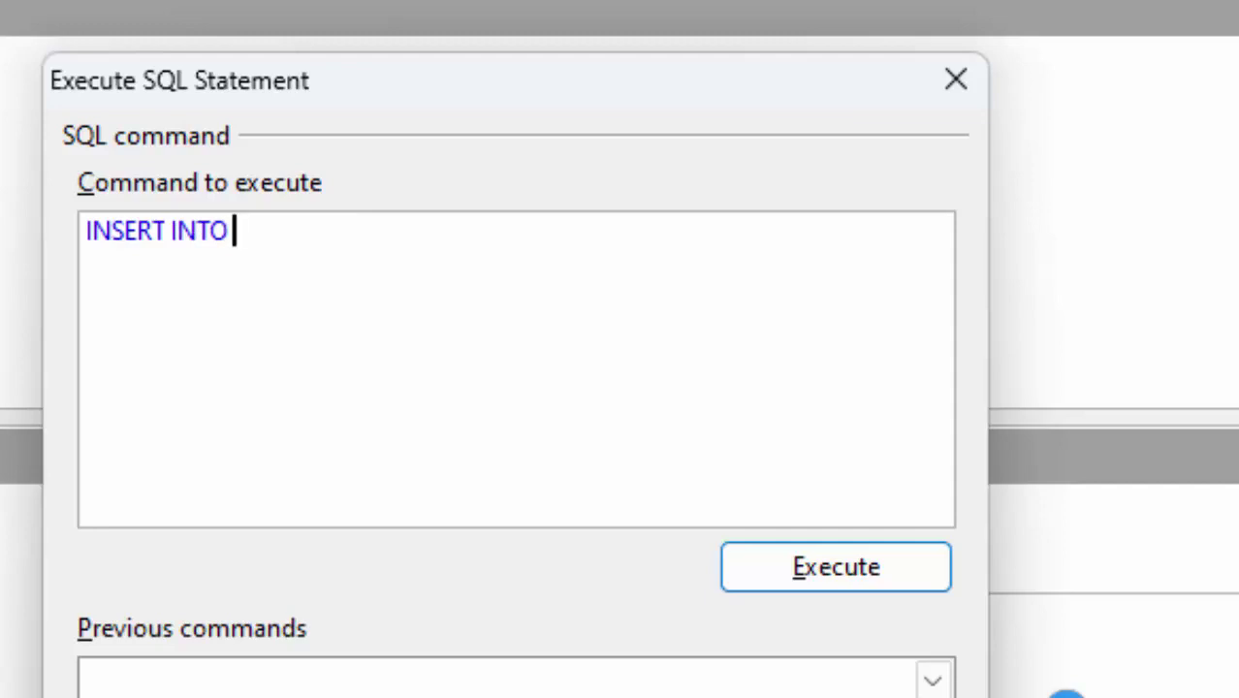
pyautogui.write('DA')
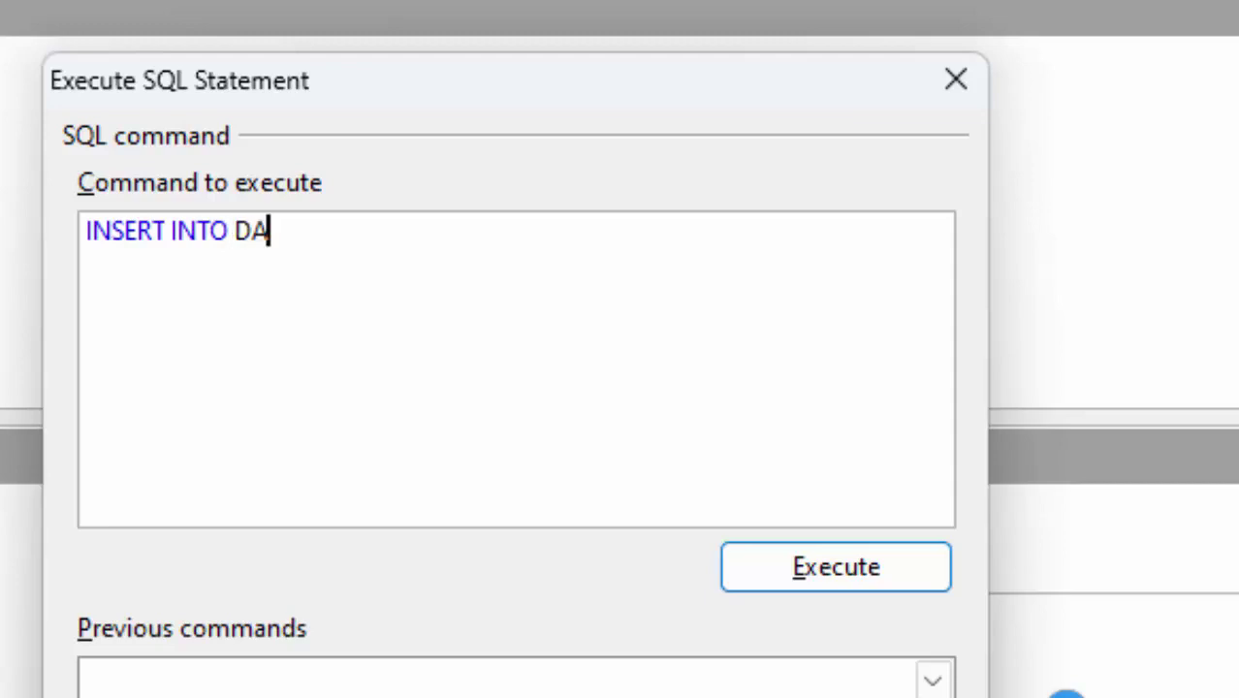
pyautogui.write('TAT')
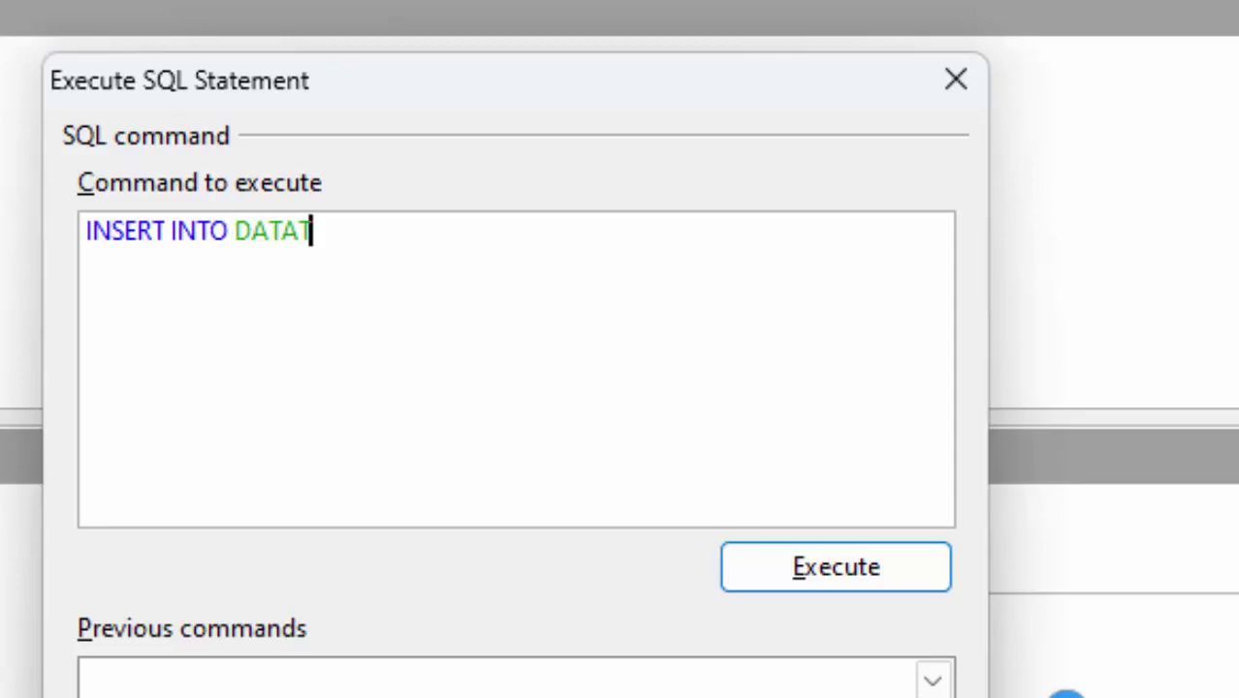
pyautogui.write('(')
pyautogui.write('ROLL')
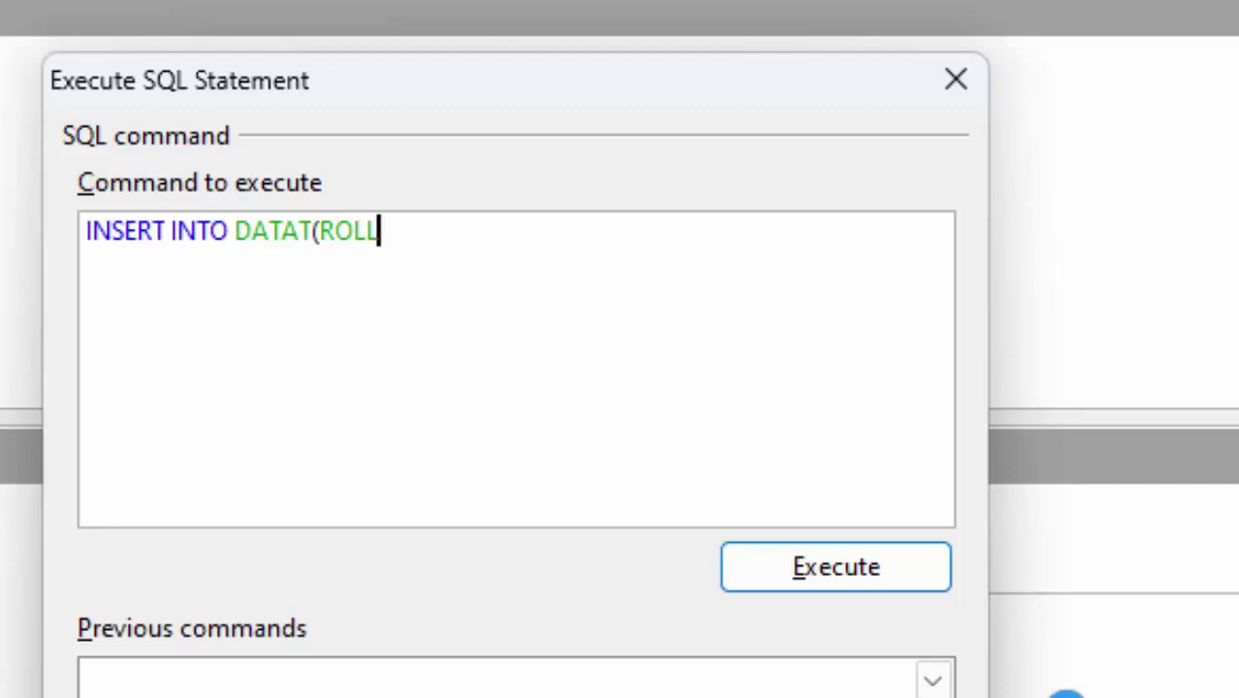
pyautogui.write('_')
pyautogui.write('NUMBER')
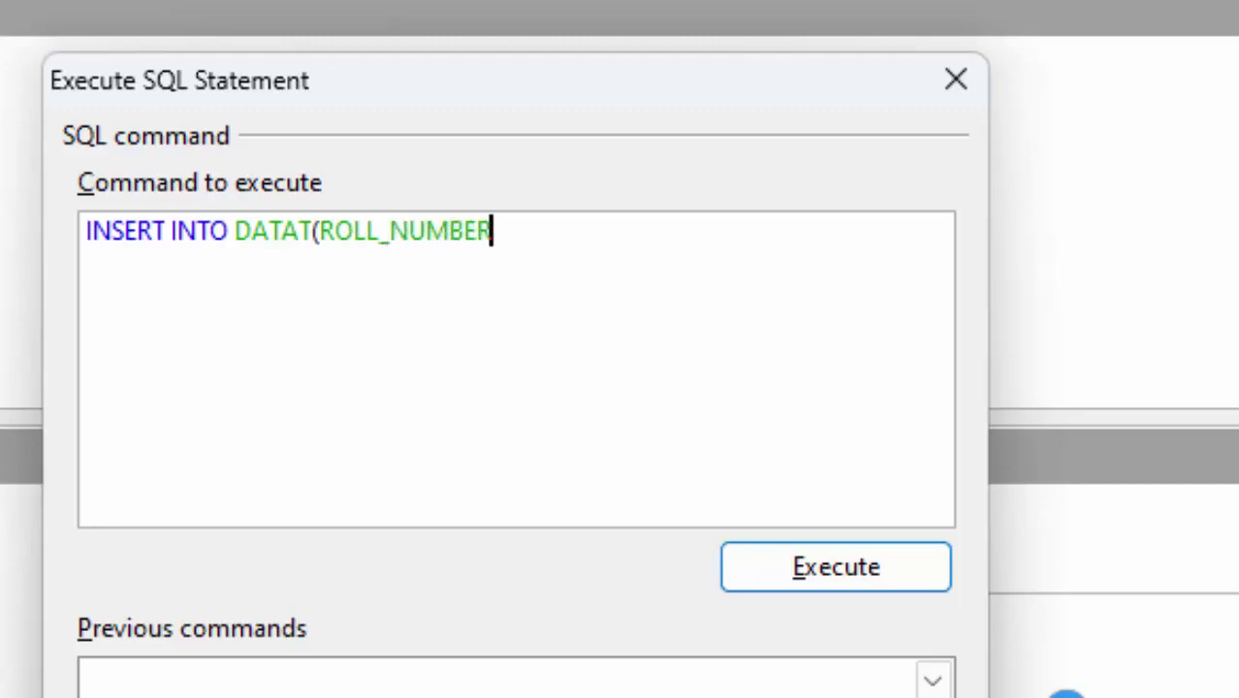
pyautogui.write(',')
pyautogui.write('NAME_')
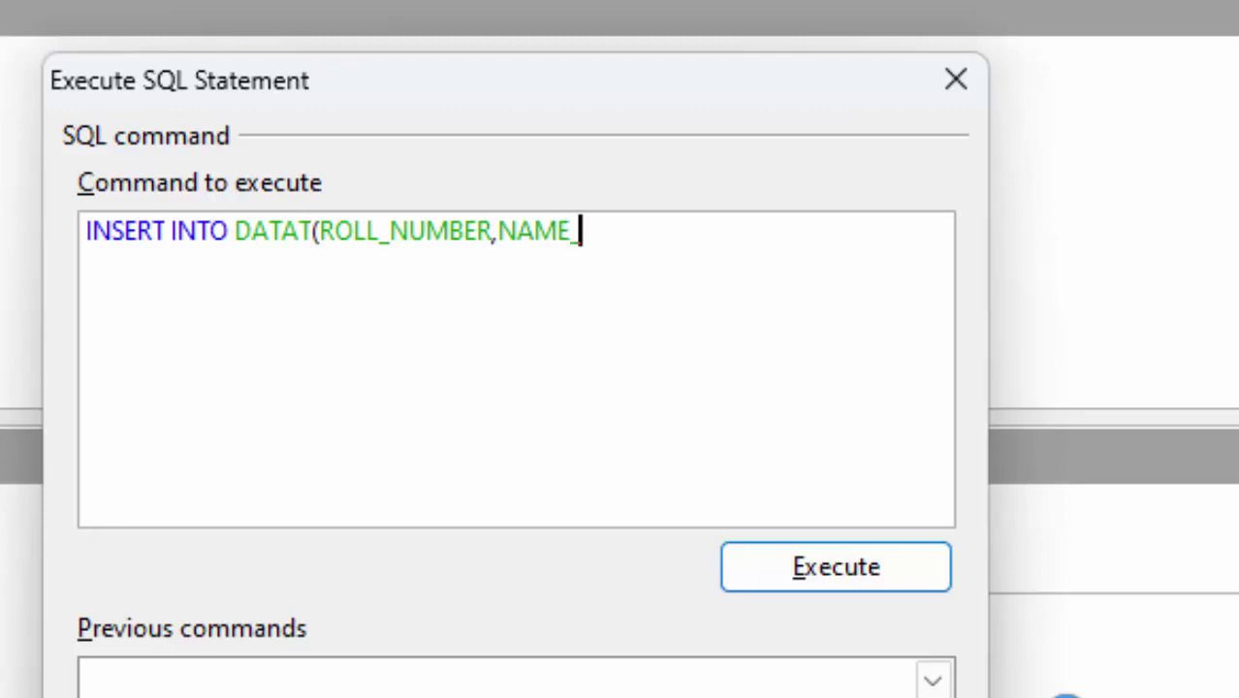
pyautogui.write('OF_')
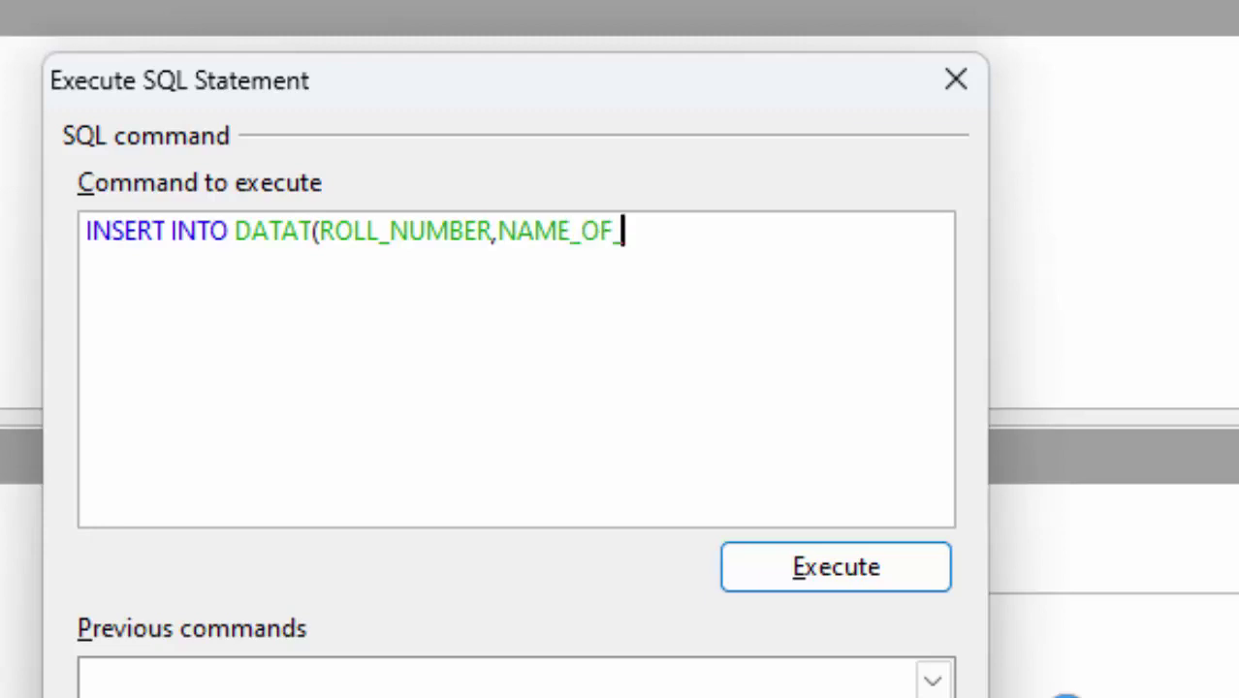
pyautogui.write('ST')
pyautogui.write('UDENT')
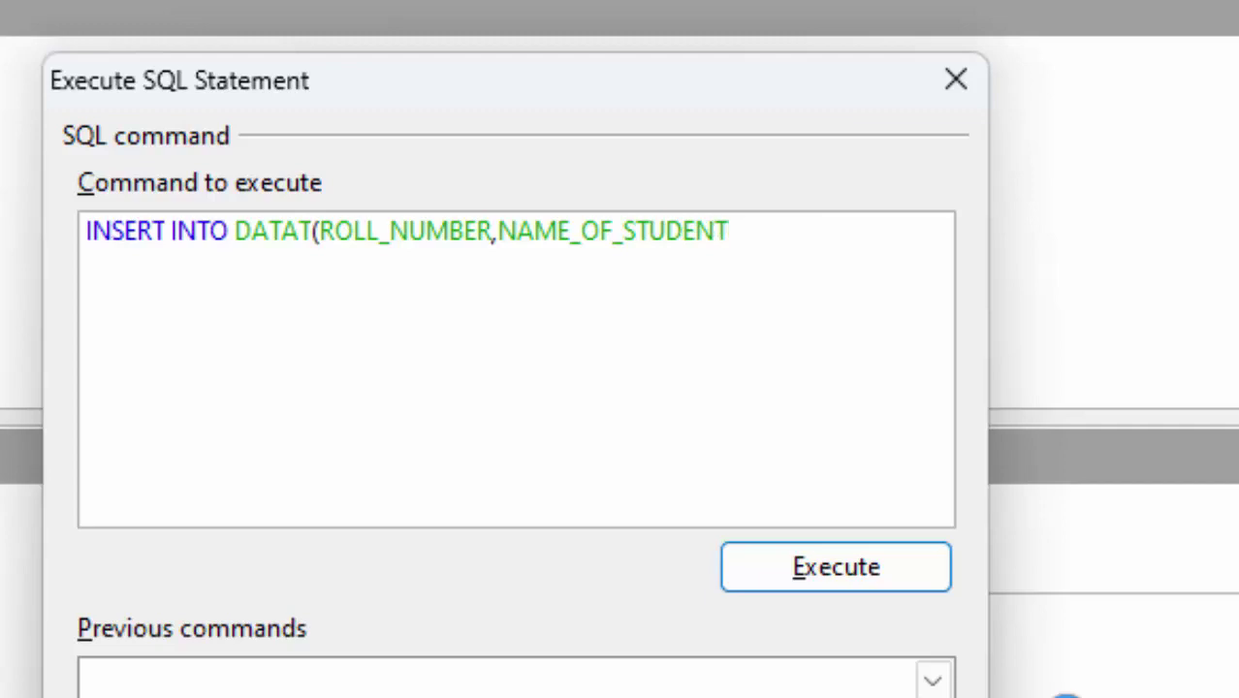
pyautogui.write(',')
pyautogui.write('AGE')
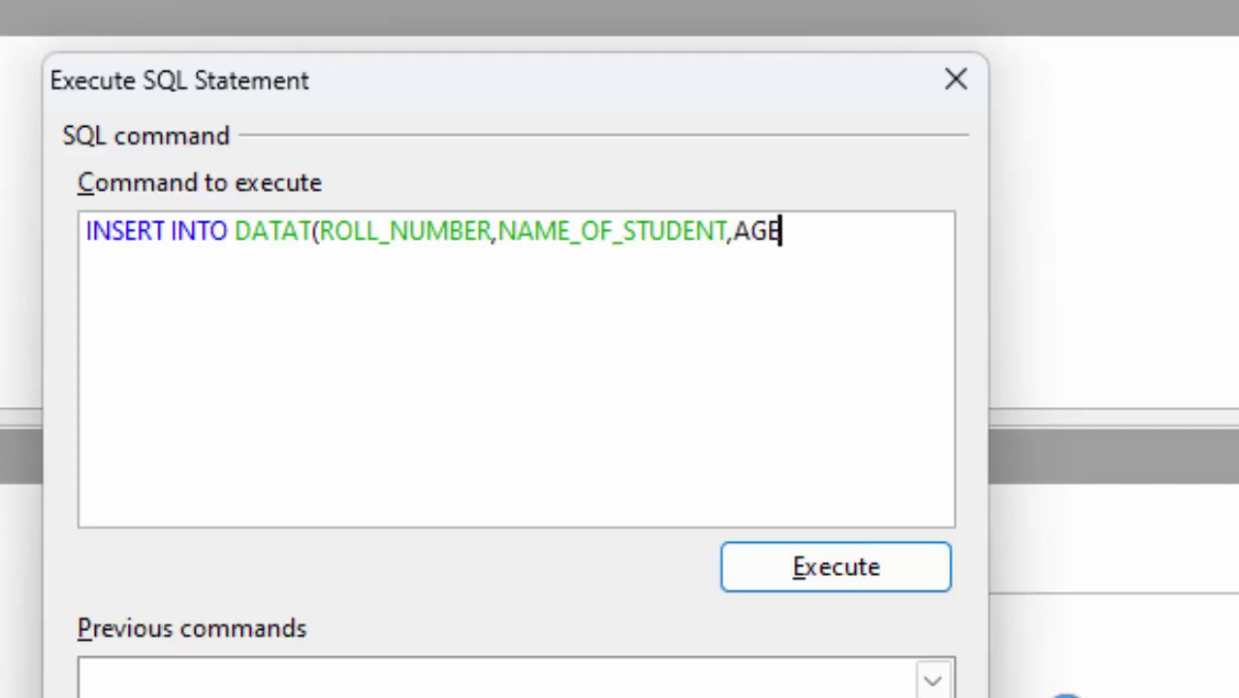
pyautogui.write(') ')
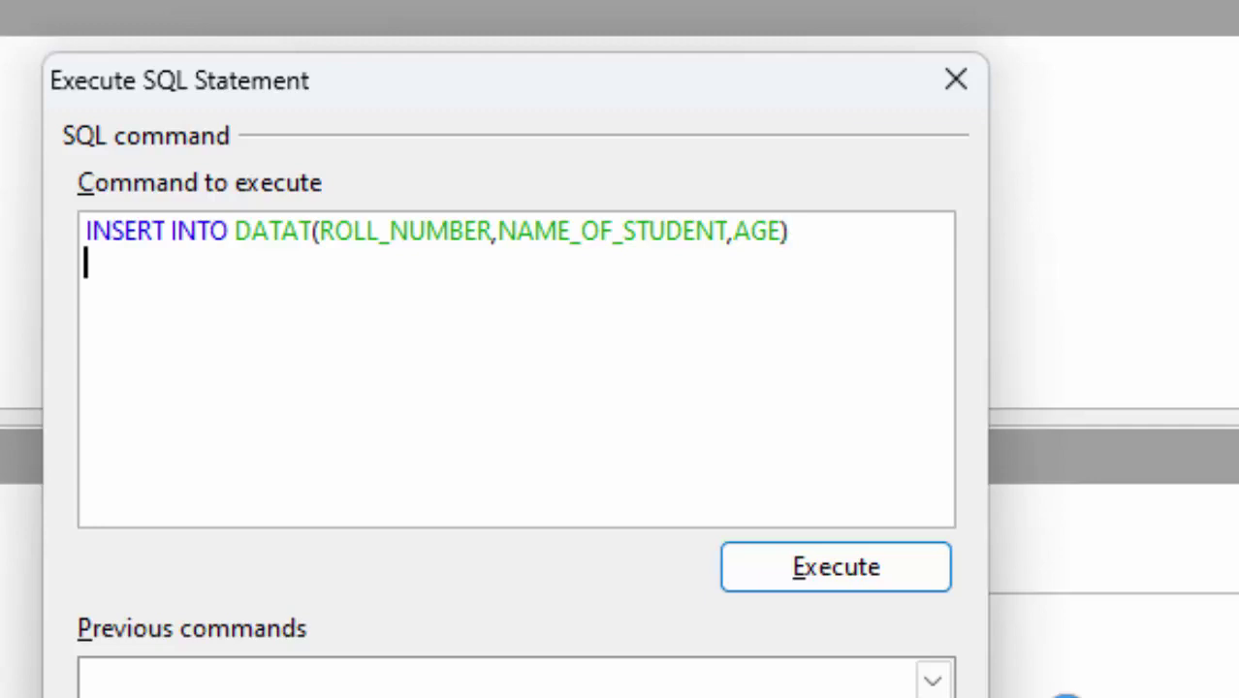
pyautogui.write('VALUE')
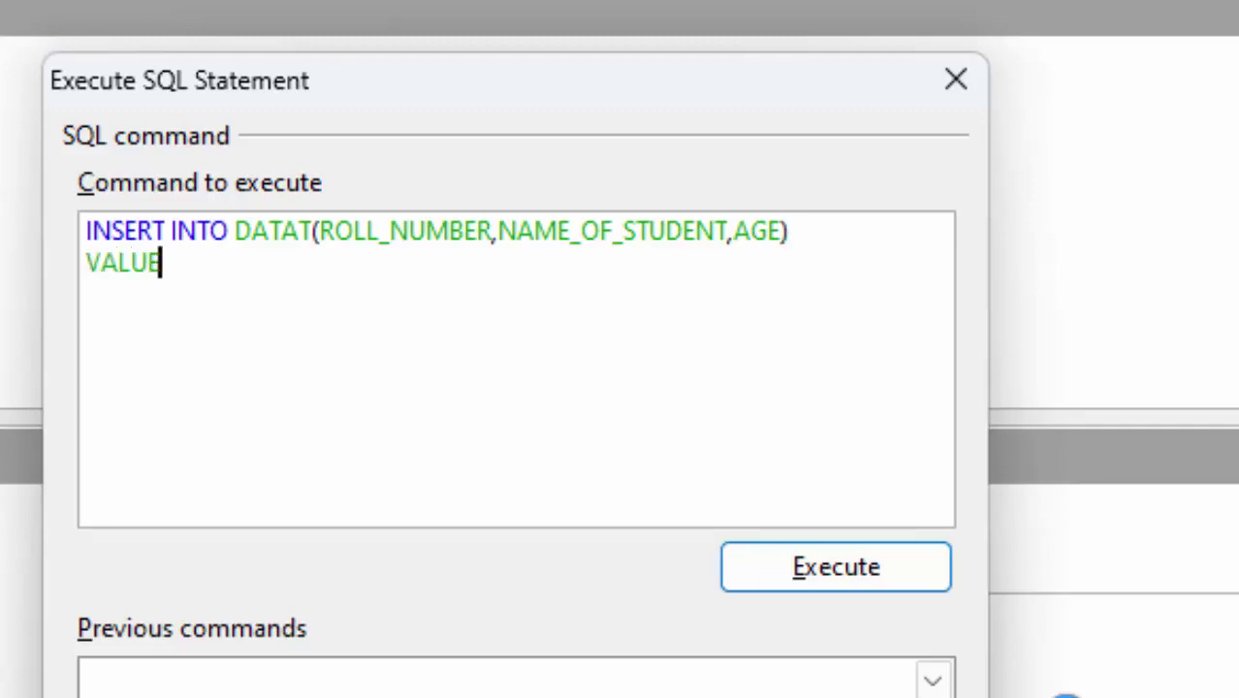
pyautogui.write('S')
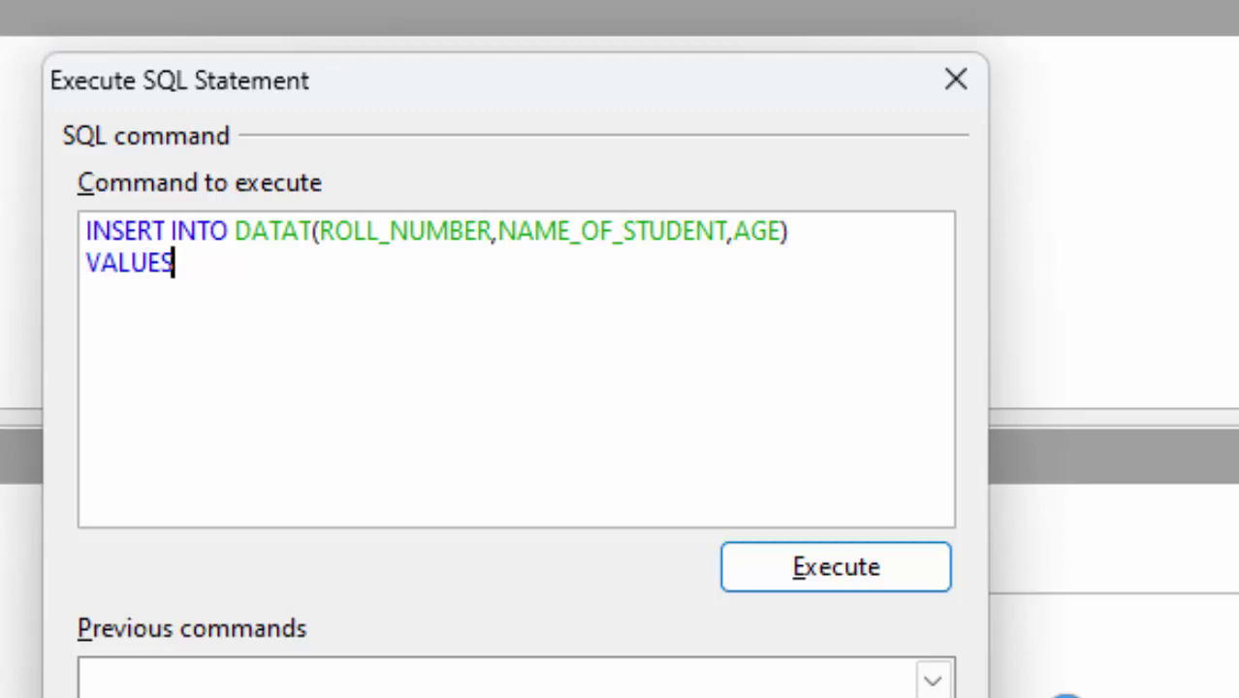
pyautogui.write('(')
pyautogui.write("'")
pyautogui.write('12')
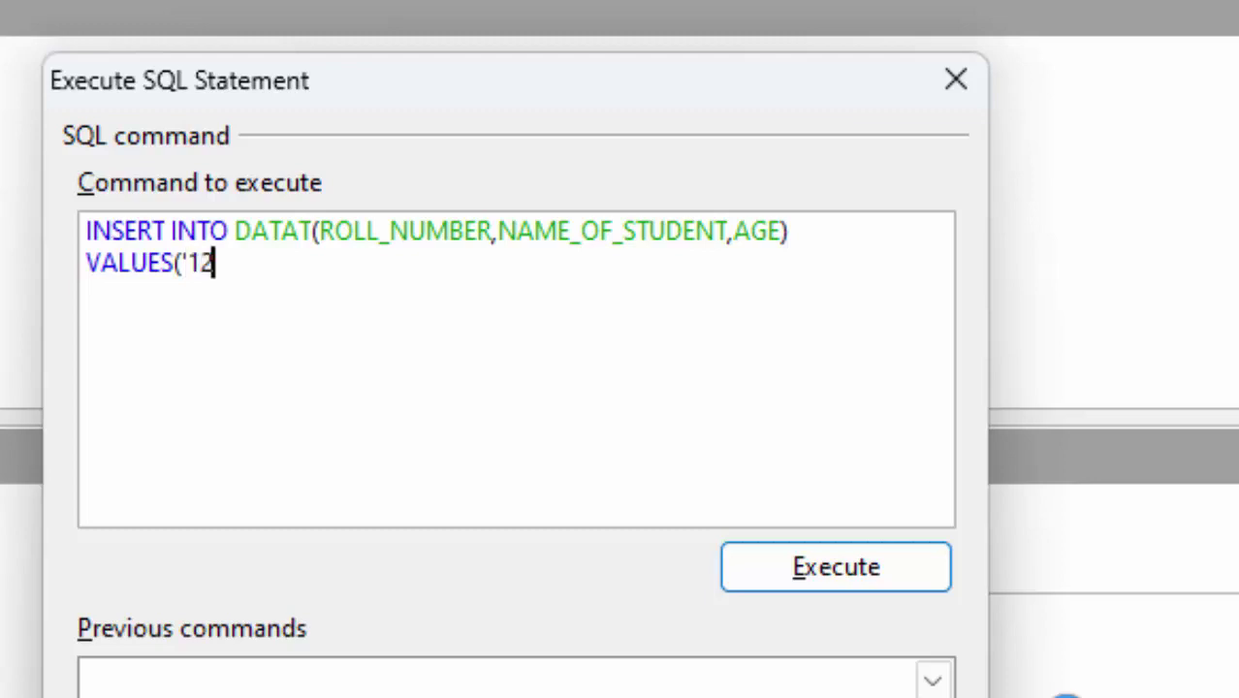
pyautogui.write("'")
pyautogui.write(',')
pyautogui.write("'")
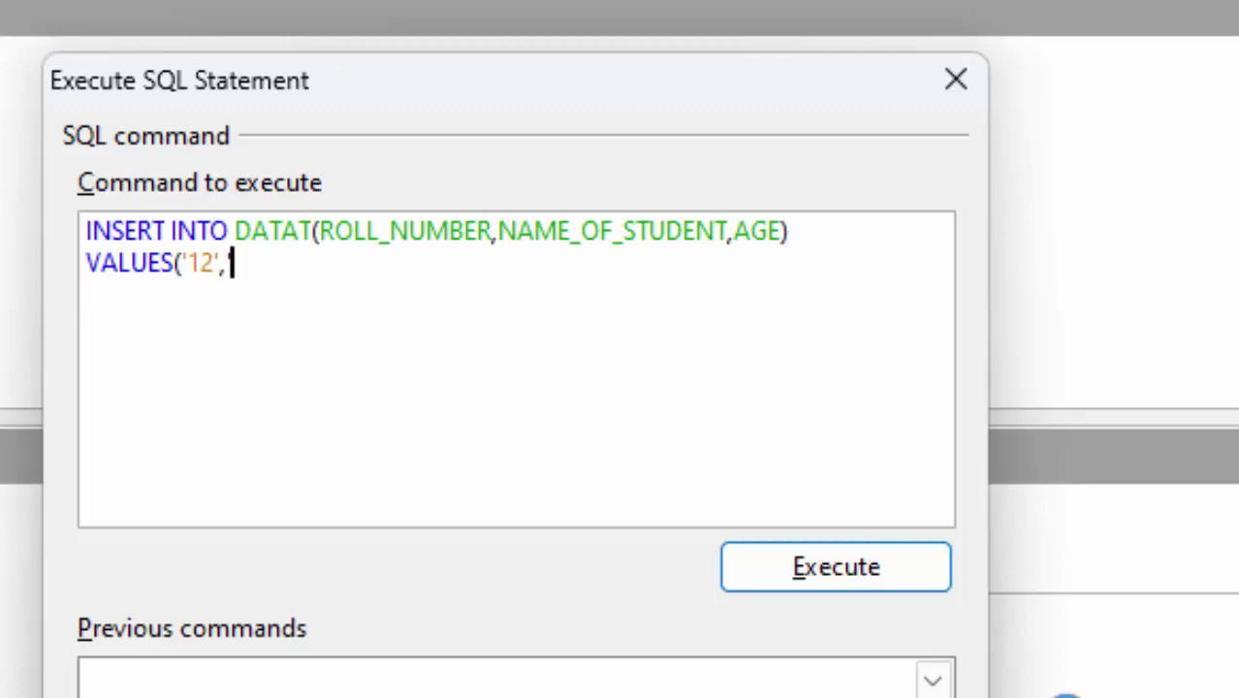
pyautogui.write('AV')
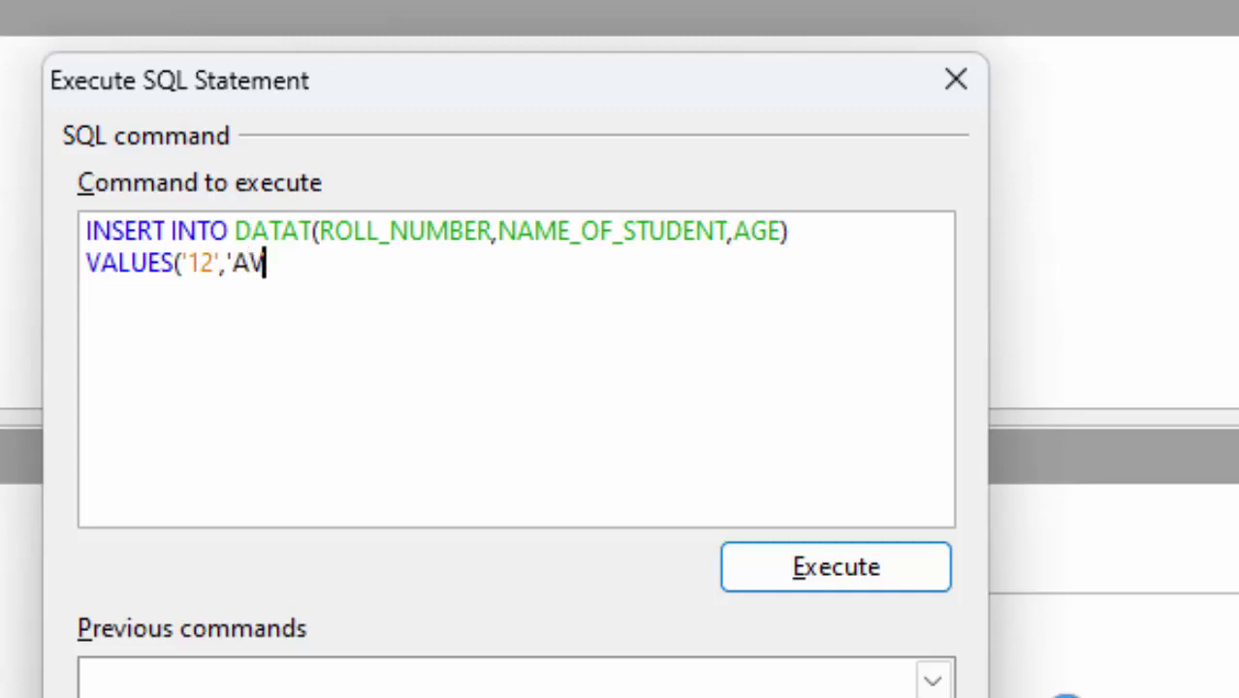
pyautogui.write('ANISH')
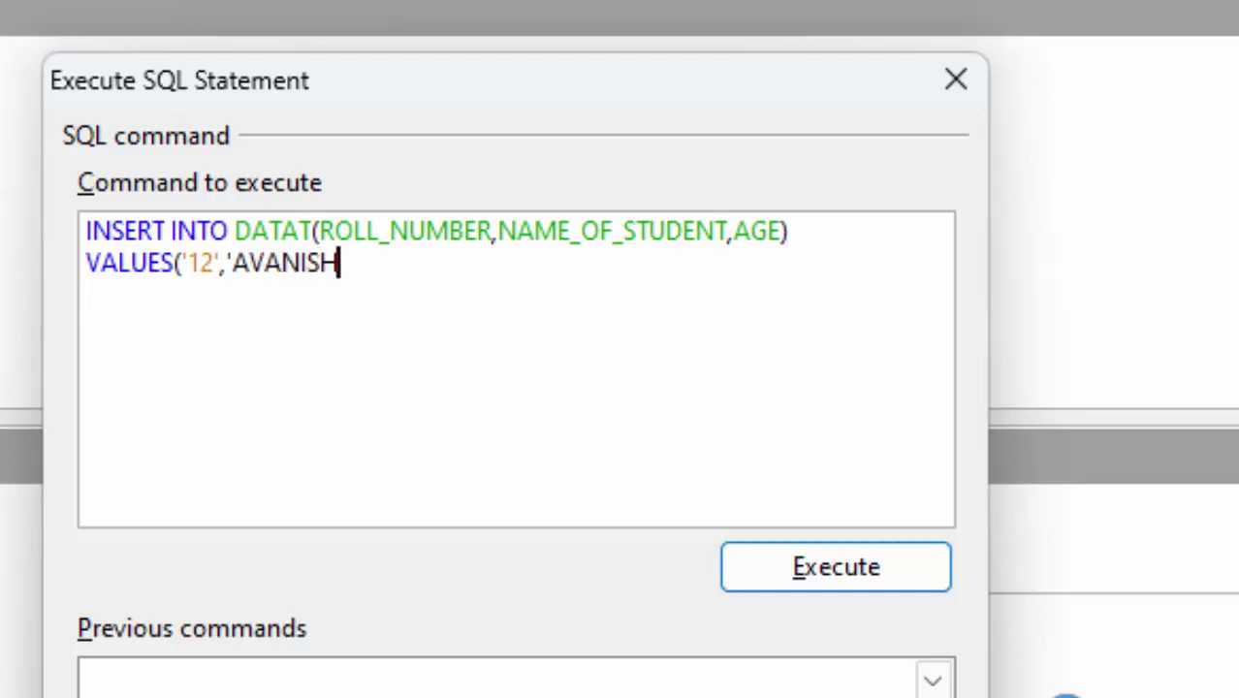
pyautogui.write("'")
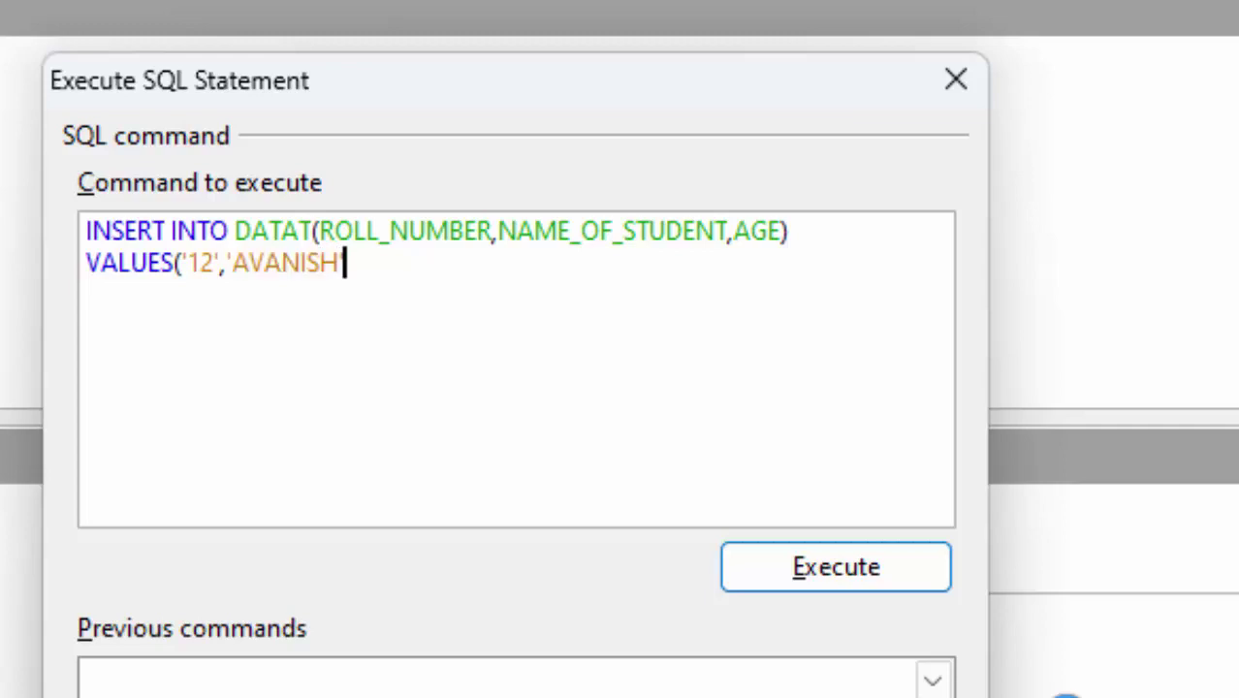
pyautogui.write(',')
pyautogui.write('17')
# Step: Quote the age as '17' and close the VALUES bracket to complete the roll-12 insert
pyautogui.click(362, 263)
pyautogui.click(350, 263)
pyautogui.write("'")
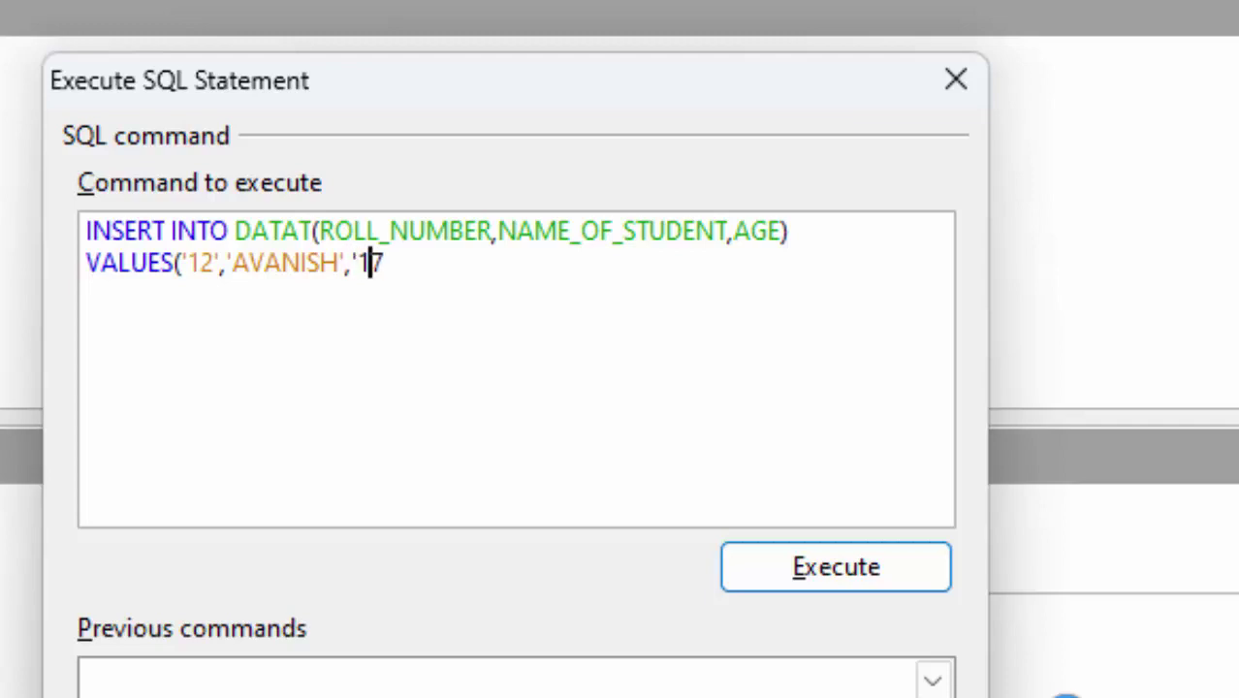
pyautogui.click(384, 263)
pyautogui.write("'")
pyautogui.write(')')
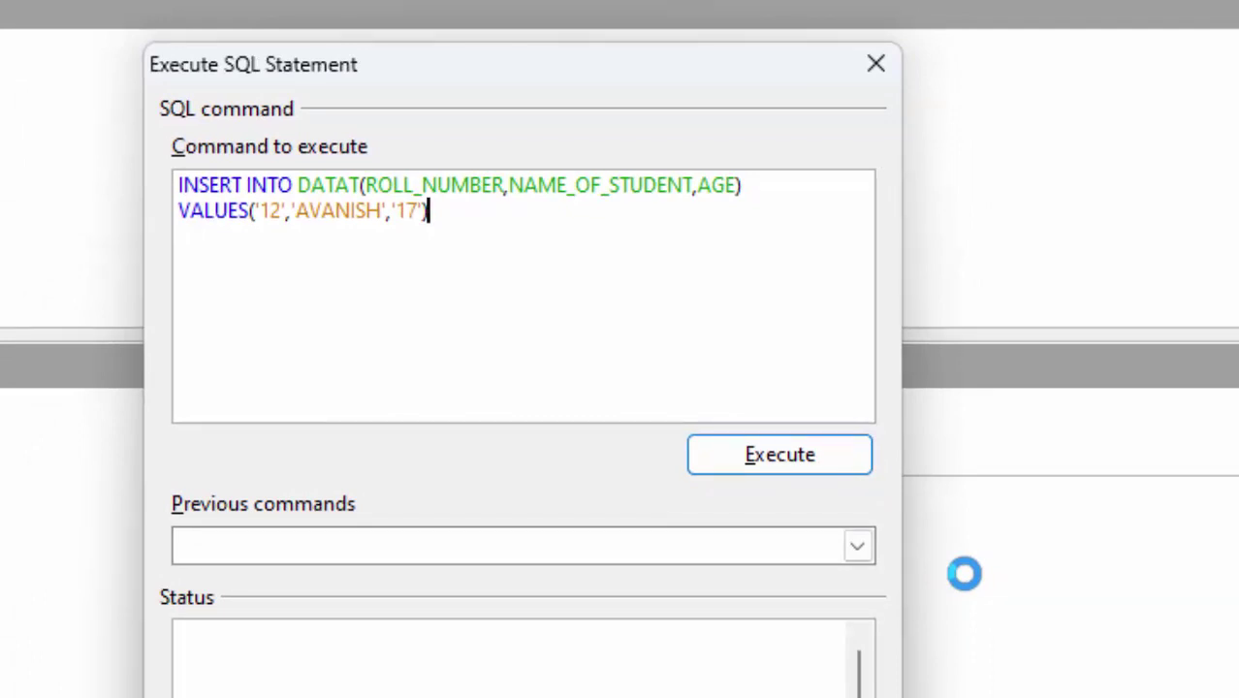
# Step: Run the roll-12 insert and check the new row in the DATAT table
pyautogui.click(821, 465)
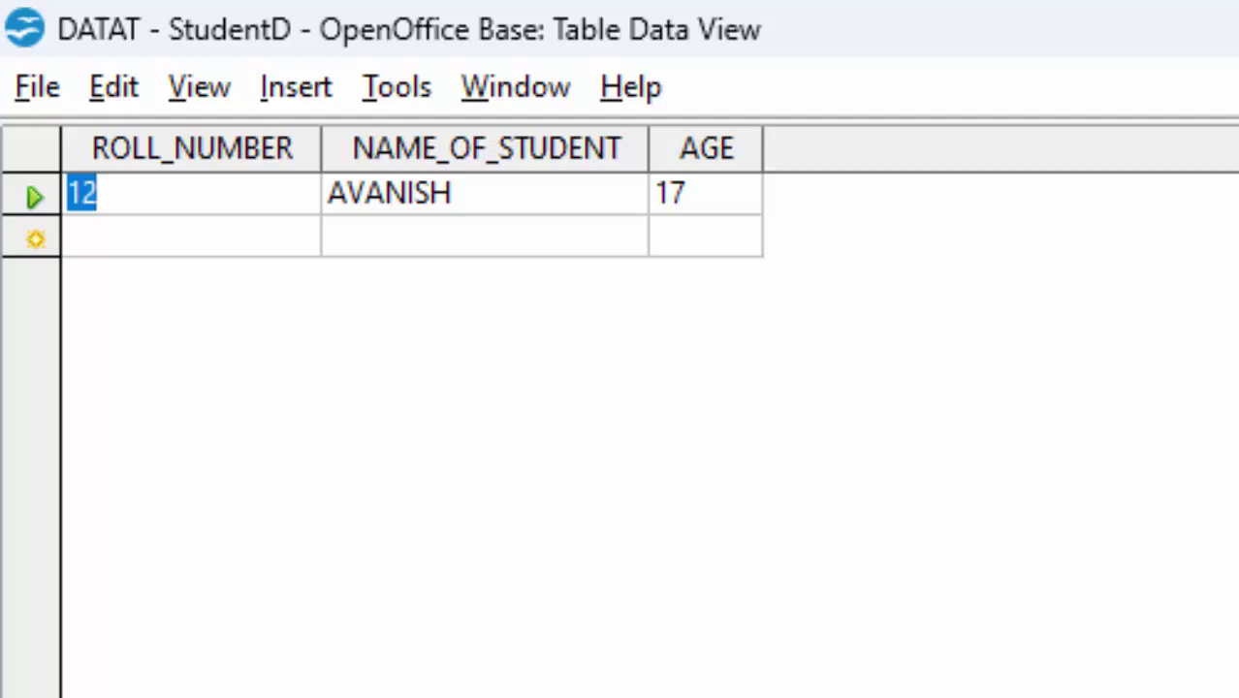
pyautogui.click(385, 94)
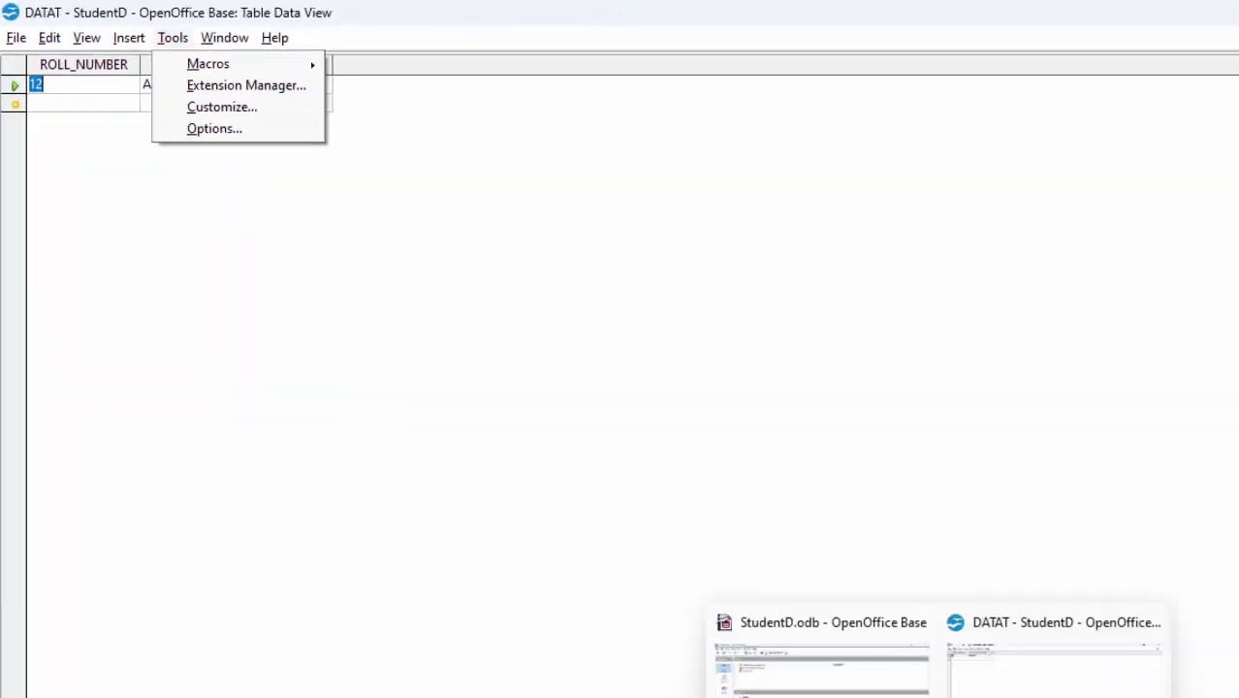
# Step: From StudentD, open Tools > SQL and type INSERT INTO DATAT(ROLL_NUMBER,NAME_OF_STUDENTS,AGE)
pyautogui.click(817, 659)
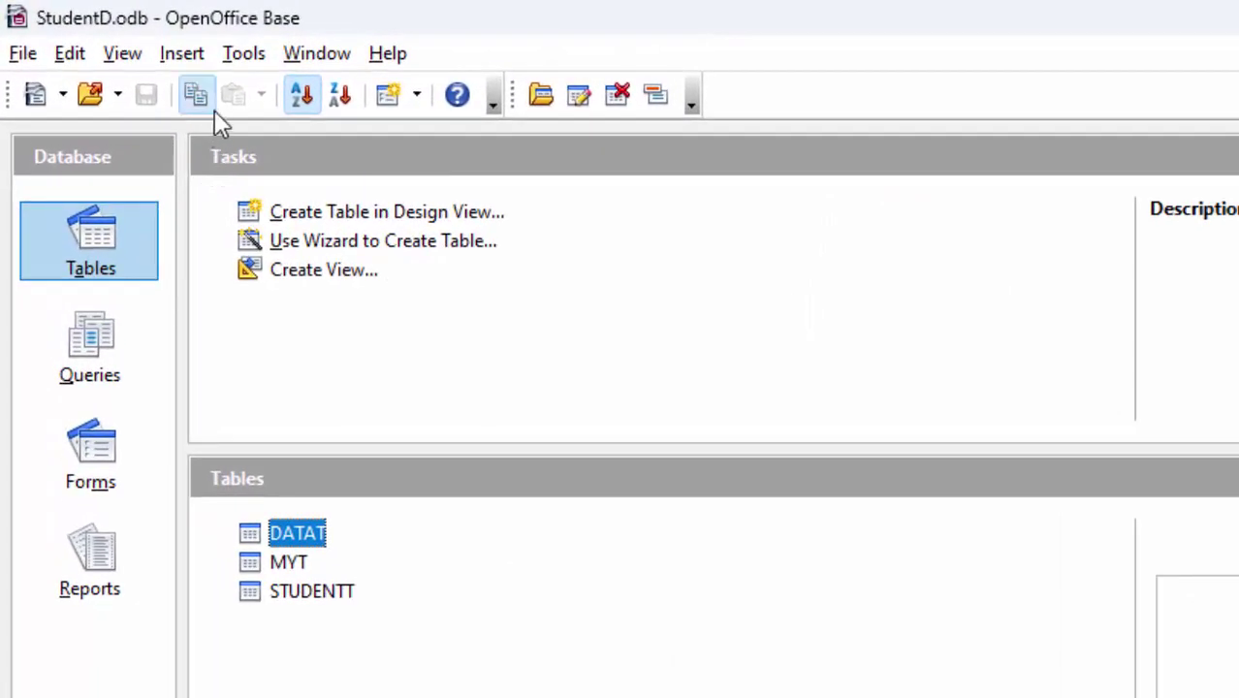
pyautogui.click(242, 57)
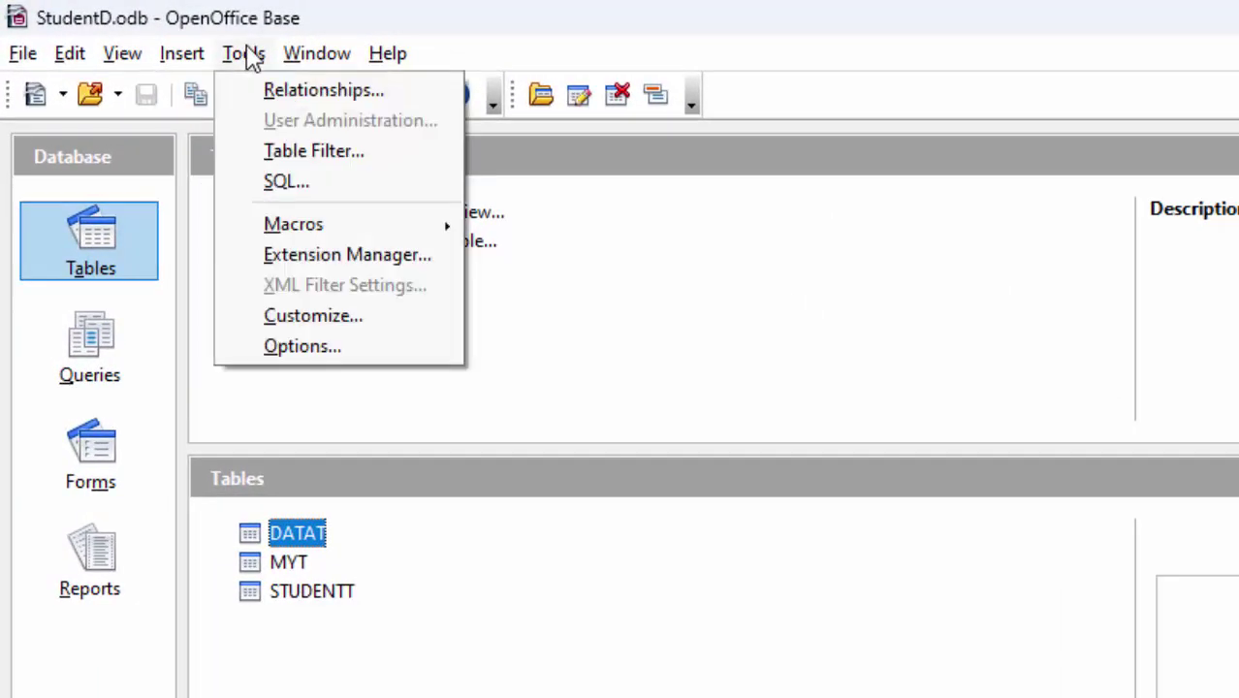
pyautogui.click(275, 182)
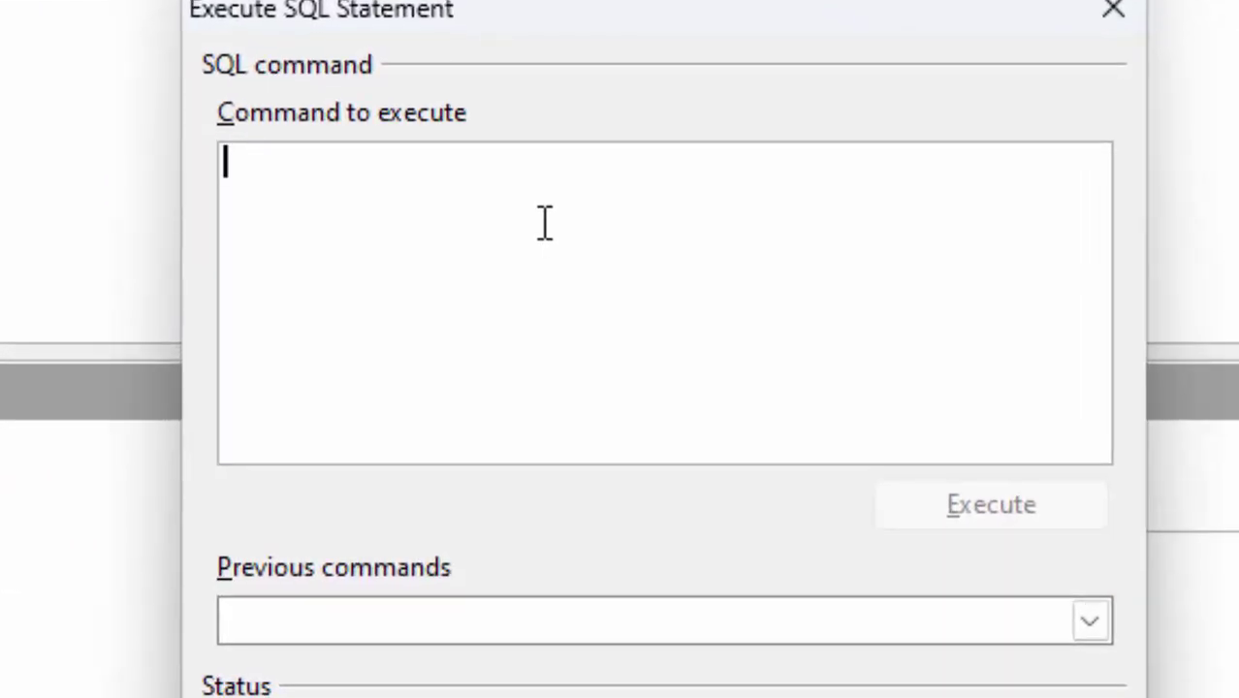
pyautogui.write('INSER')
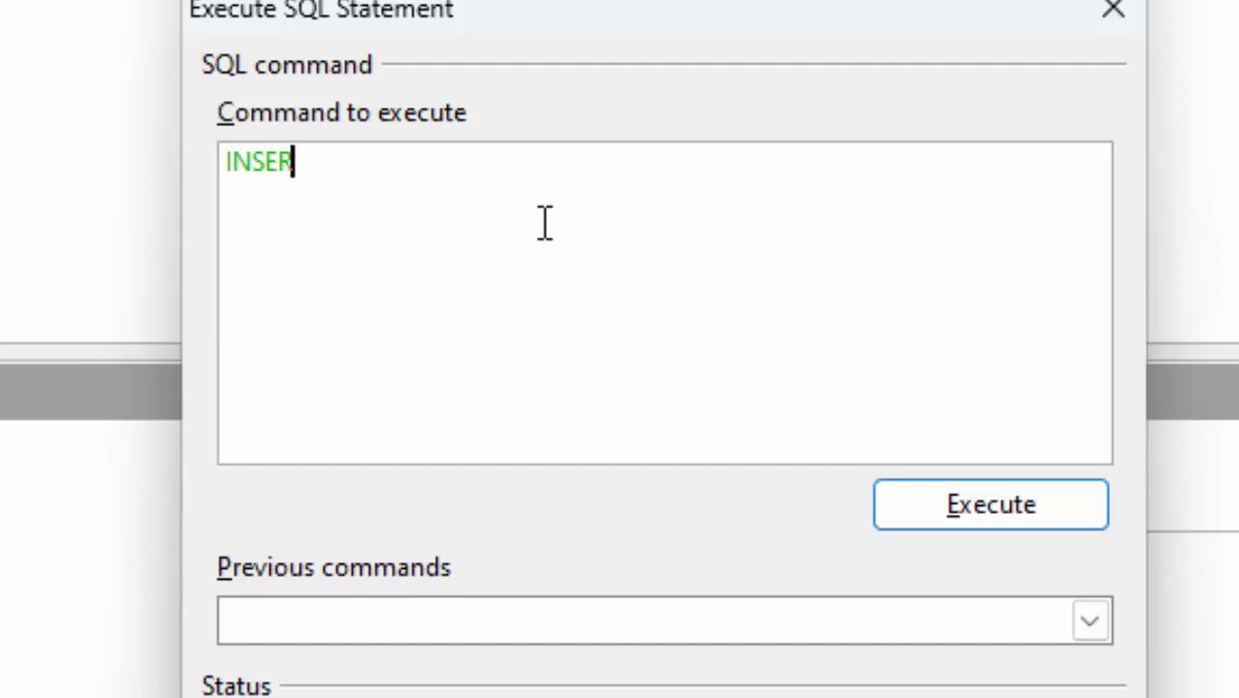
pyautogui.write('T INTO ')
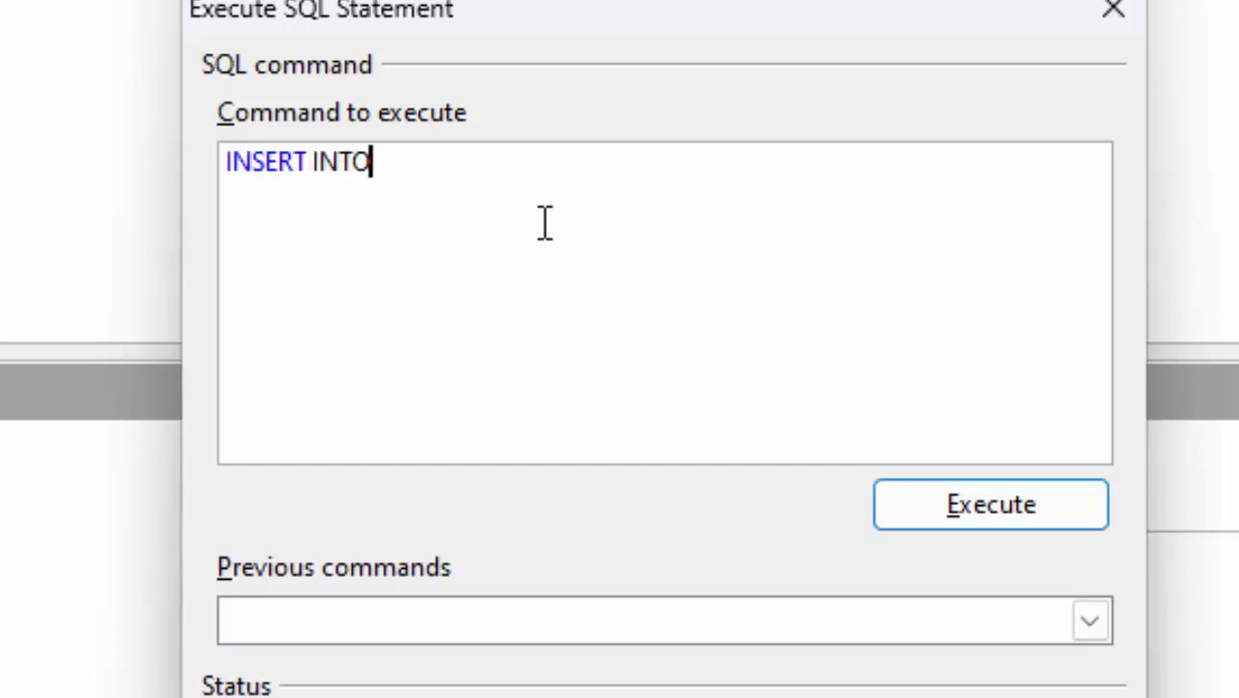
pyautogui.write('DATA')
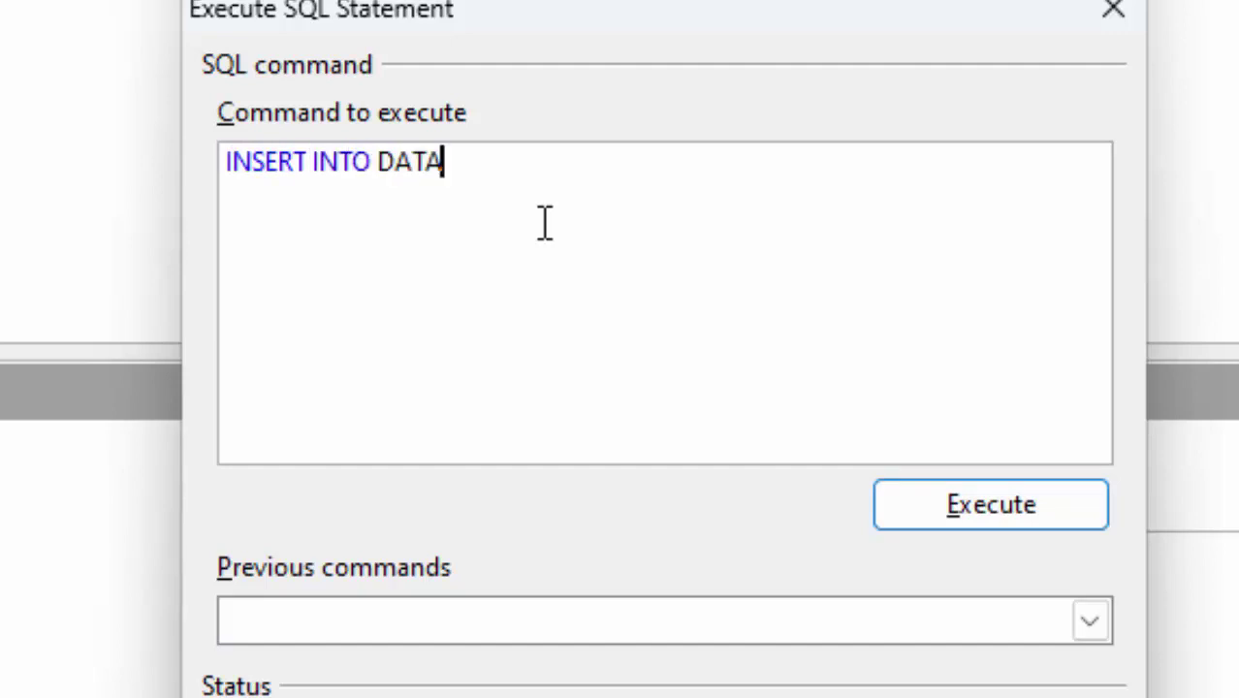
pyautogui.write('T')
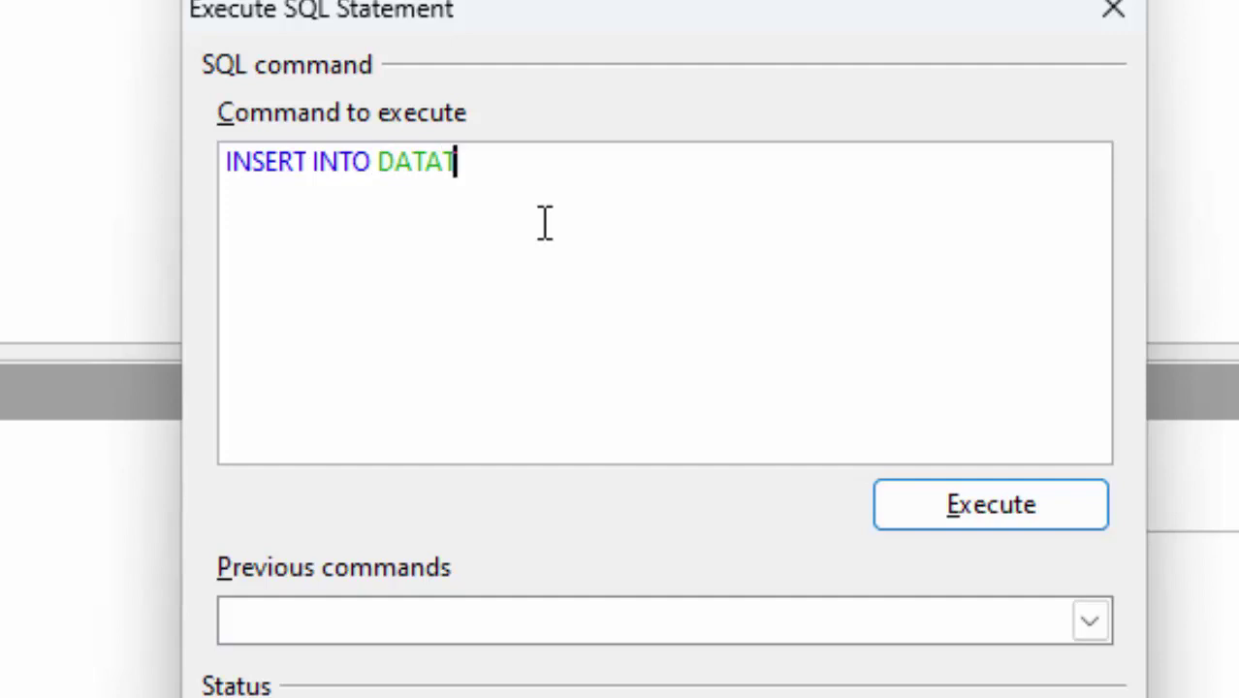
pyautogui.write('(')
pyautogui.write('ROLL')
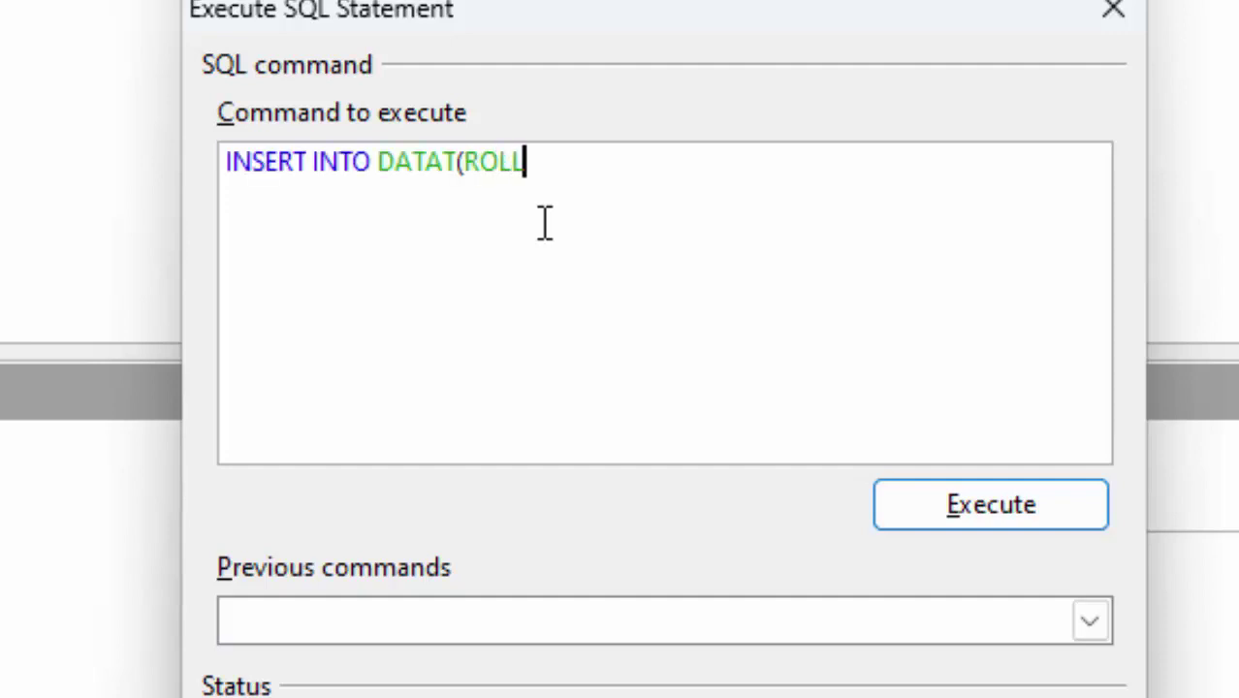
pyautogui.write('_N')
pyautogui.write('UMBER,')
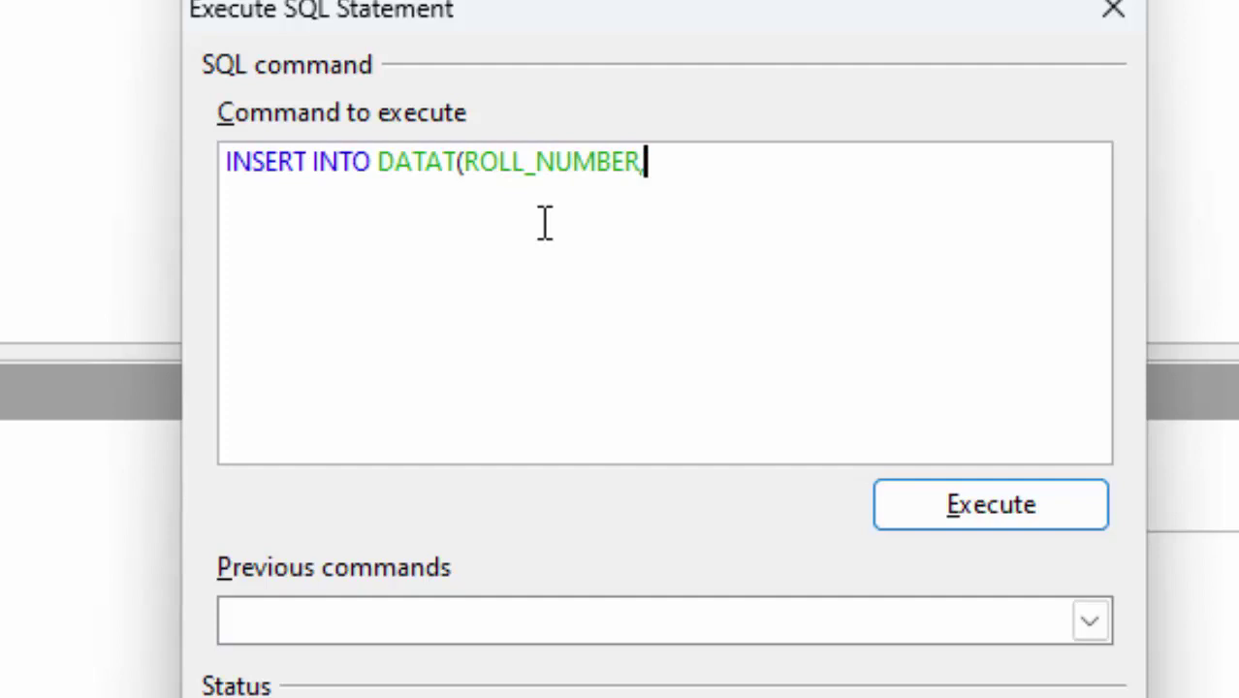
pyautogui.write('NAME_')
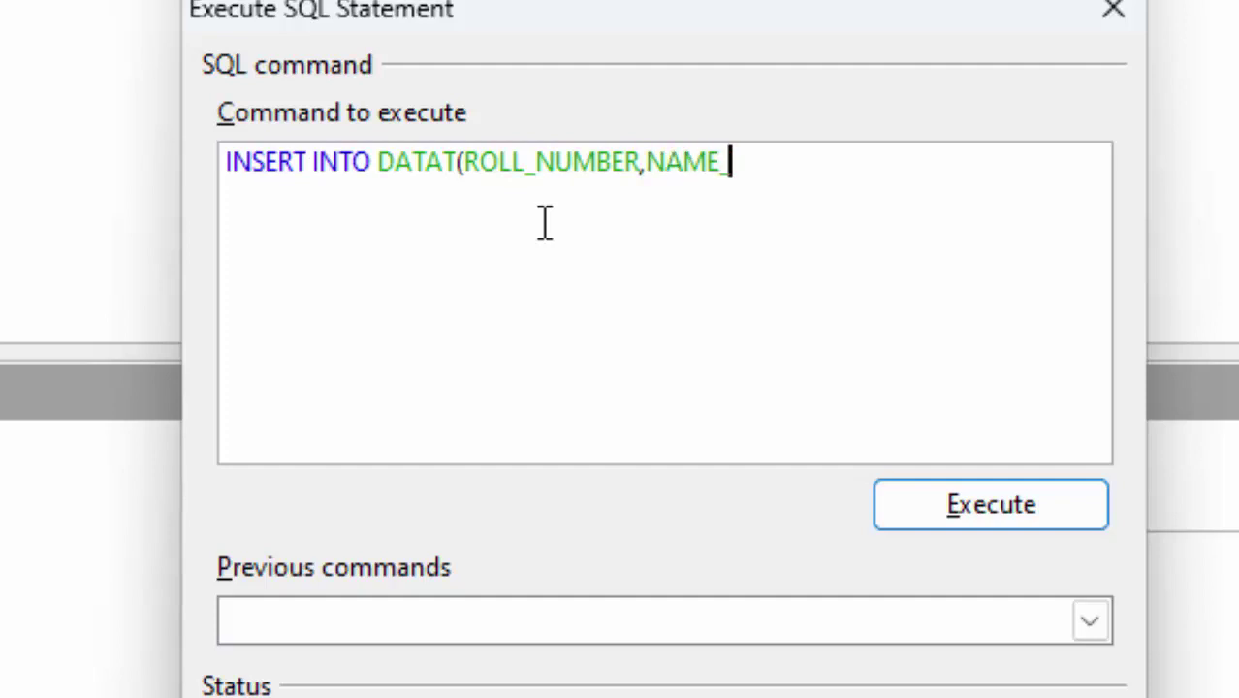
pyautogui.write('OF_')
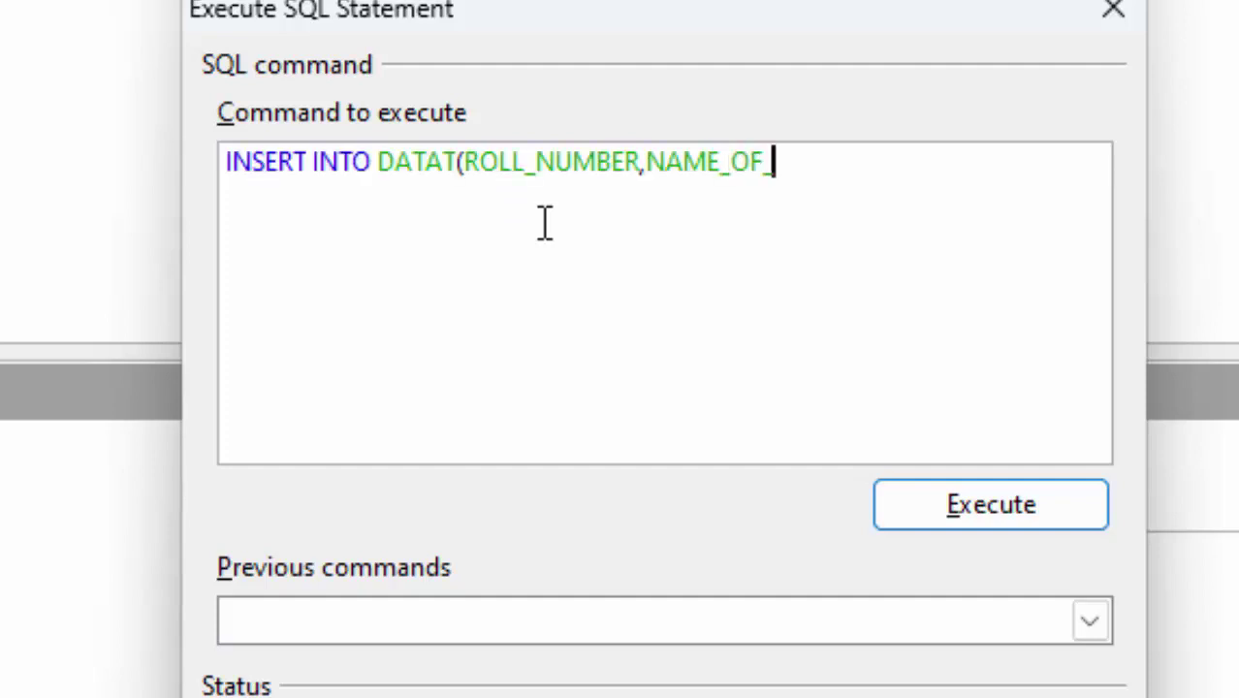
pyautogui.write('STUDENT')
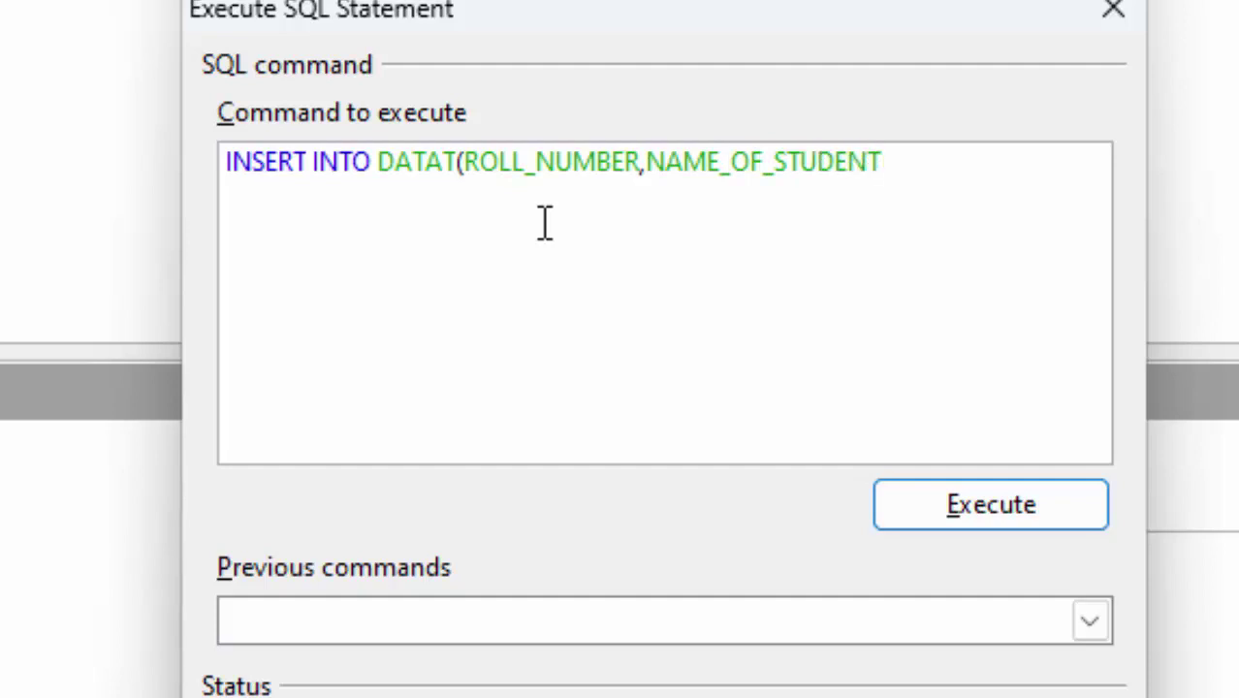
pyautogui.write('S,')
pyautogui.write('AG')
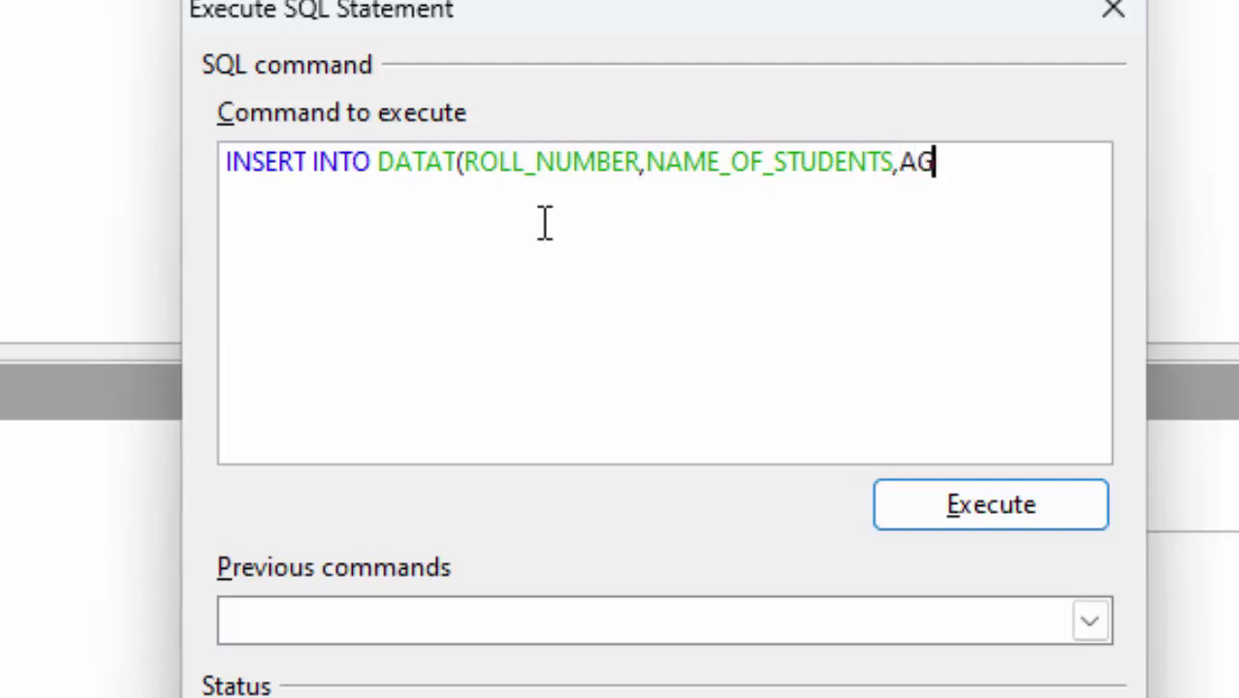
pyautogui.write('E')
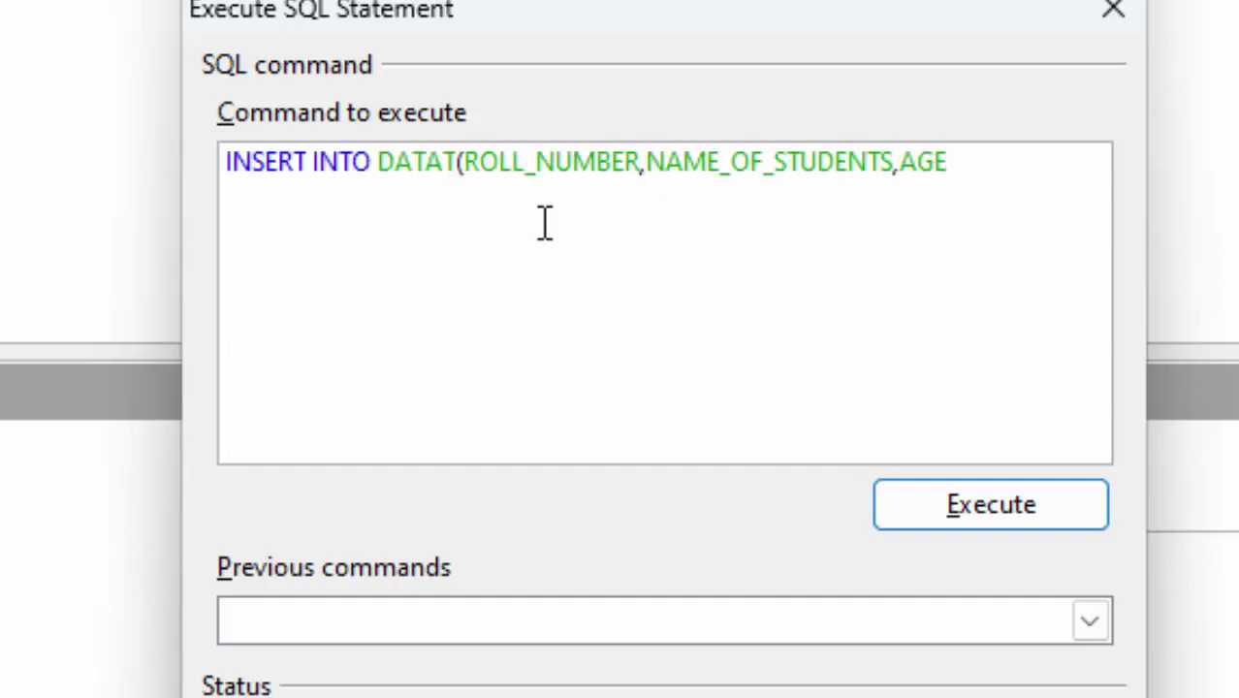
pyautogui.write(')')
# Step: Add VALUES('13', the student's name, '18') on a new line, fixing the age quoting
pyautogui.press('Return')
pyautogui.write('VALU')
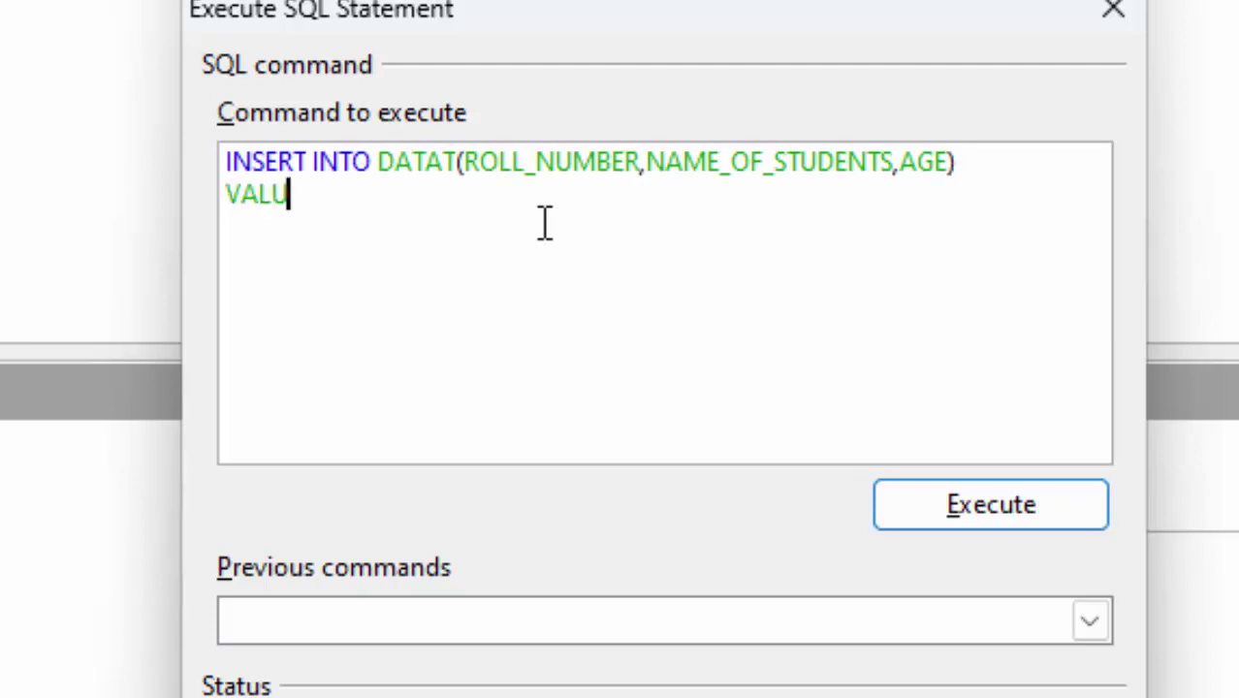
pyautogui.write('ES(')
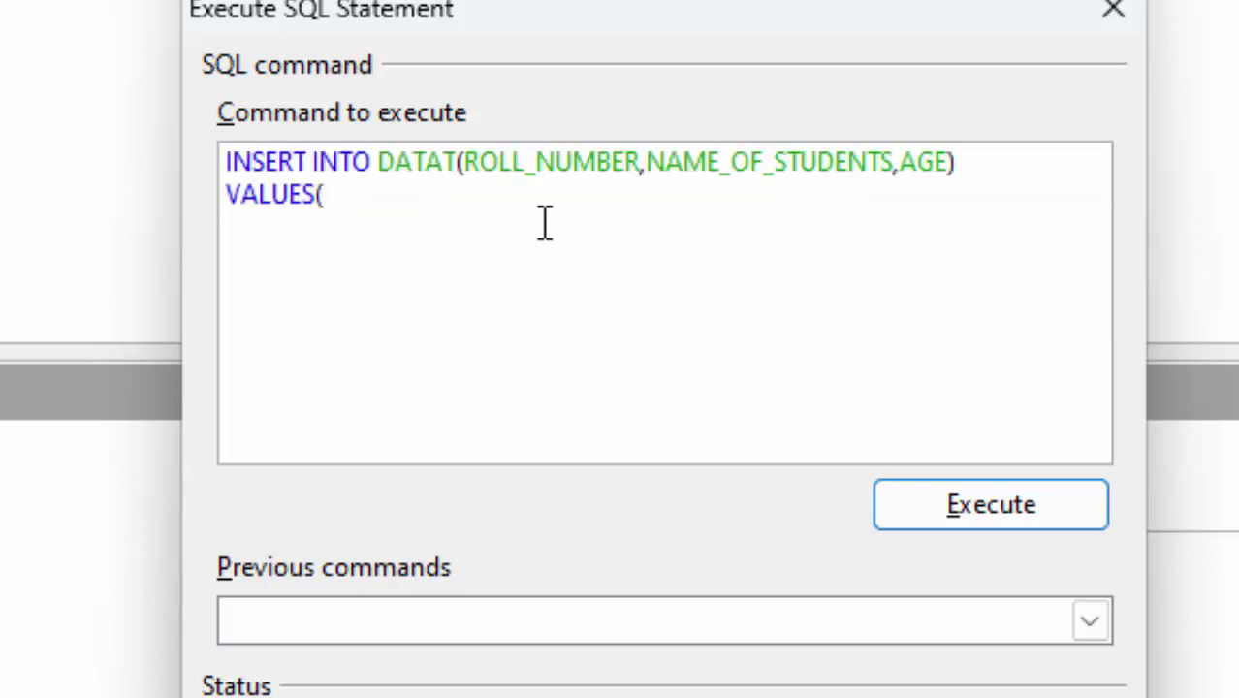
pyautogui.write("'13")
pyautogui.write("',")
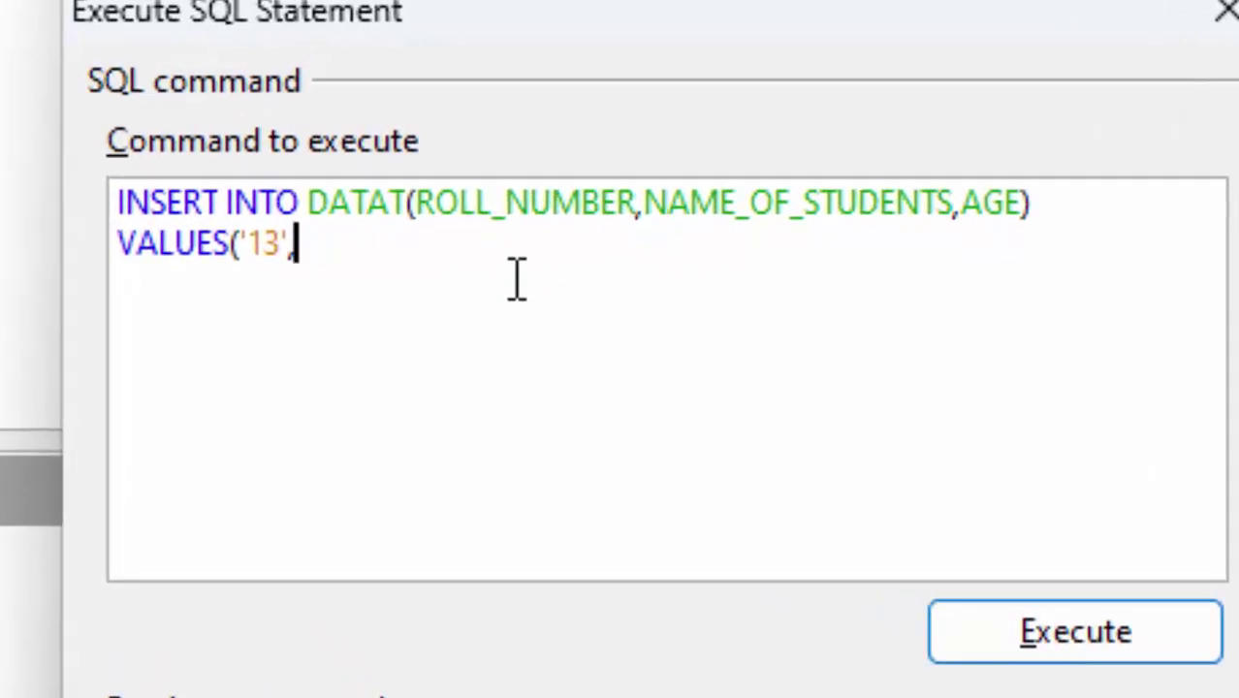
pyautogui.write("'AMAN")
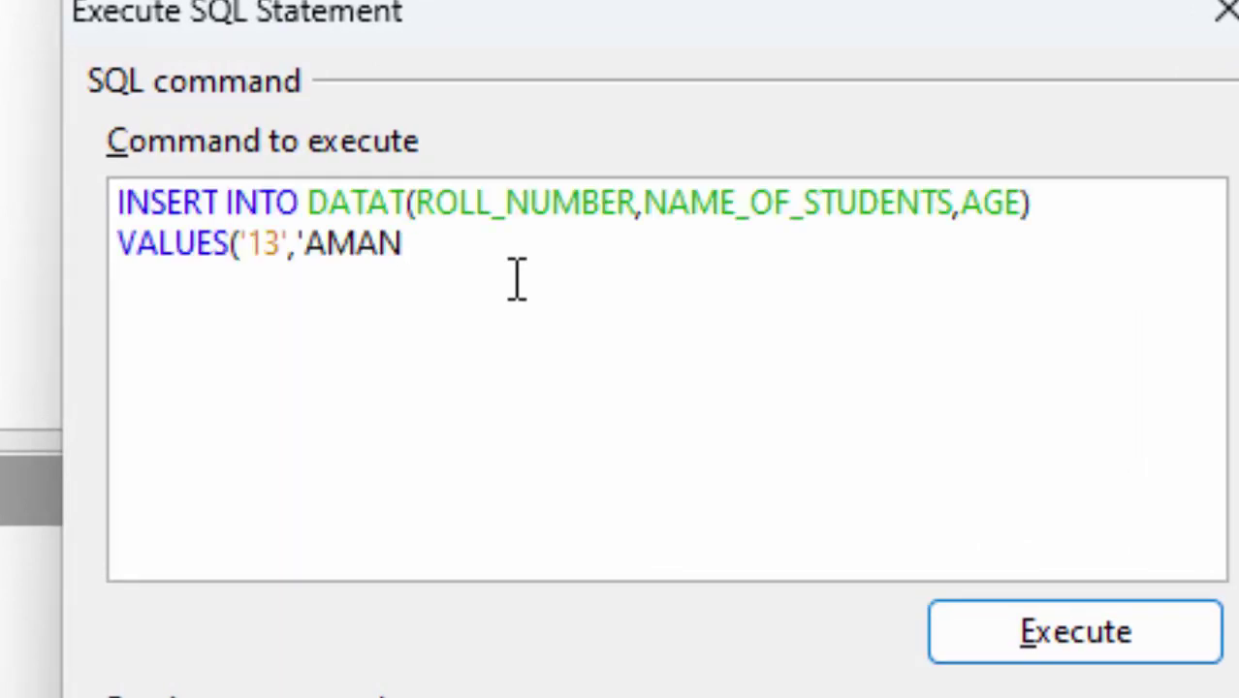
pyautogui.write("',")
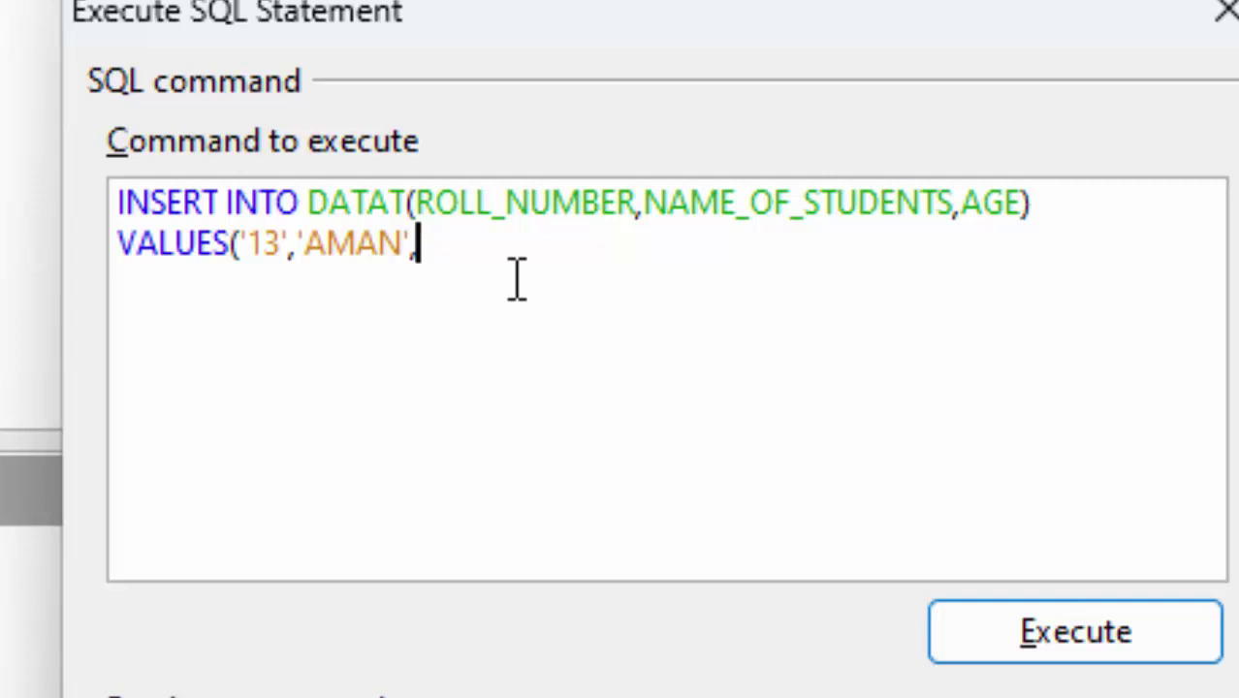
pyautogui.write('18')
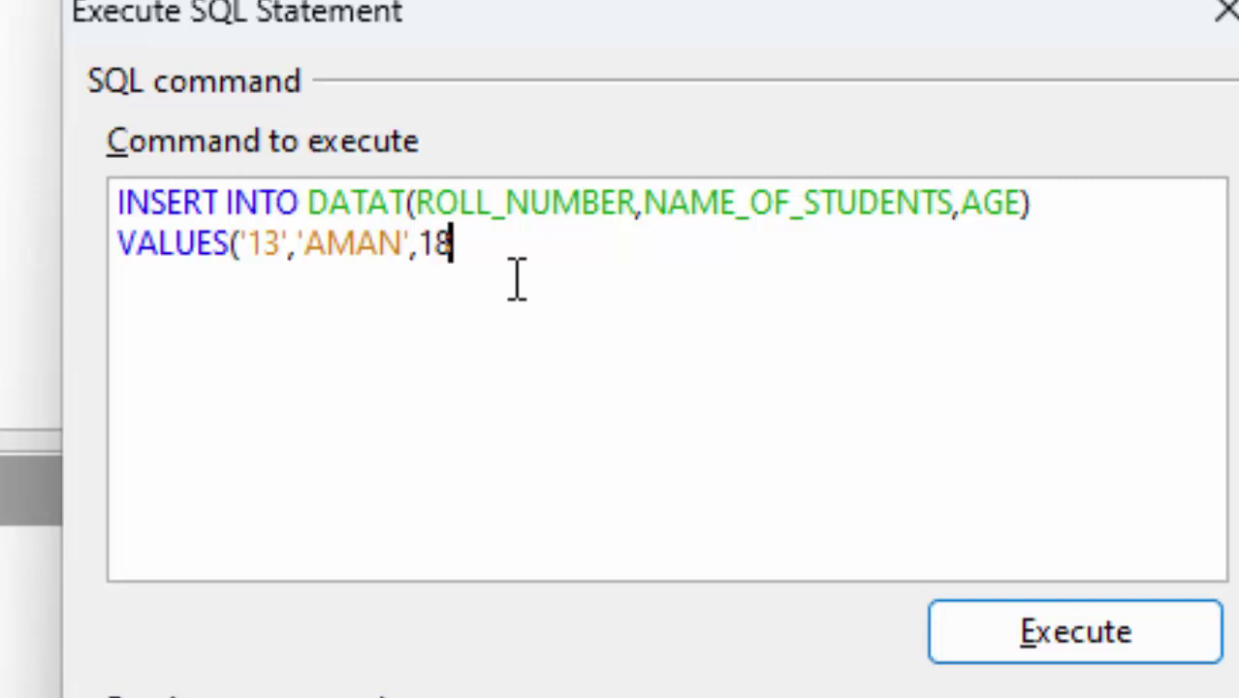
pyautogui.press('BackSpace')
pyautogui.press('BackSpace')
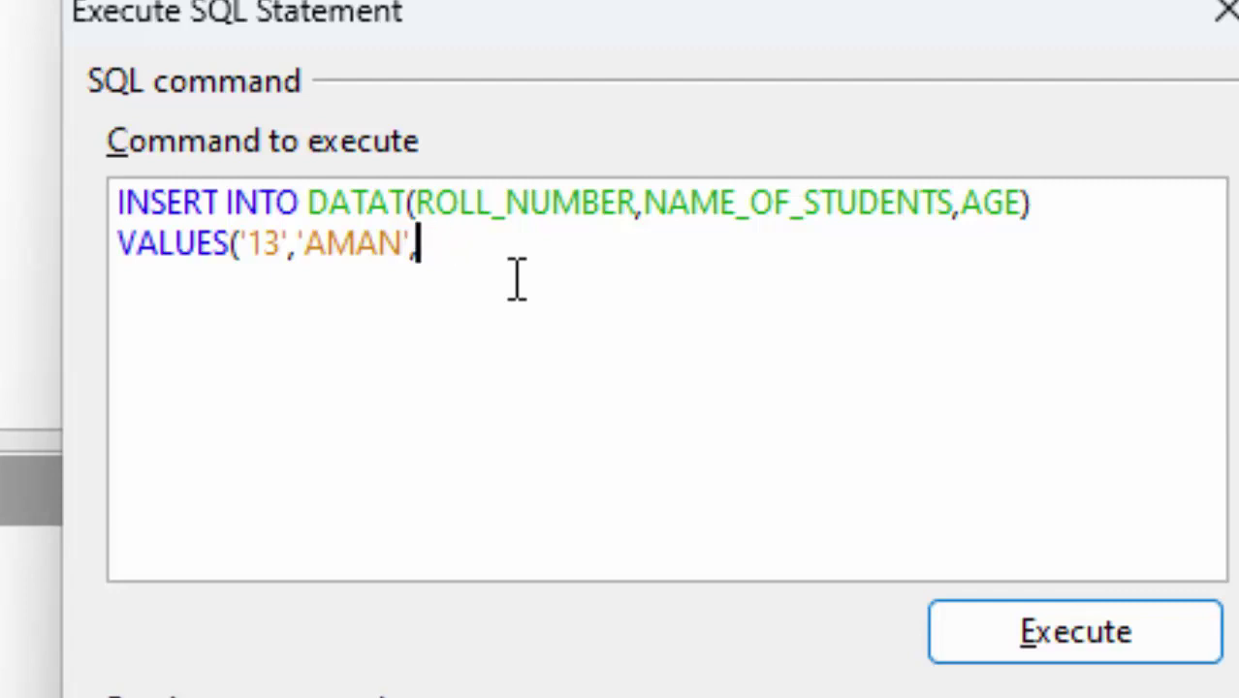
pyautogui.write("'18")
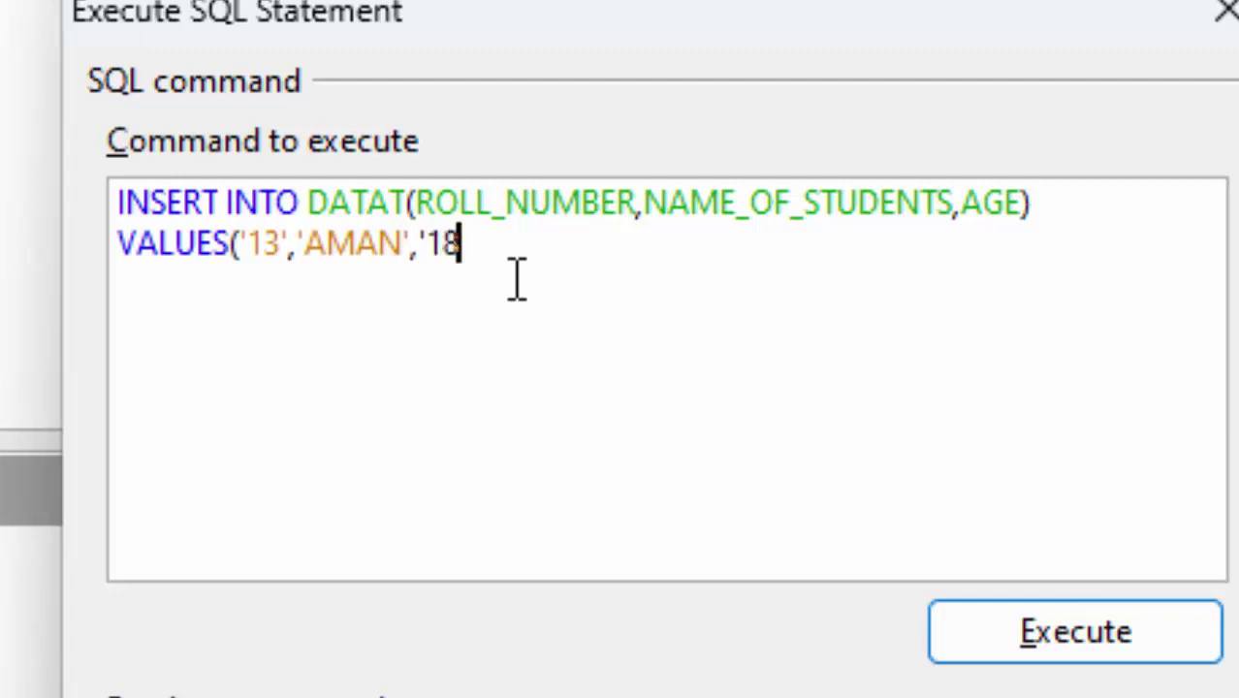
pyautogui.write(')')
pyautogui.press('BackSpace')
pyautogui.write("'")
pyautogui.press('BackSpace')
pyautogui.write("')")
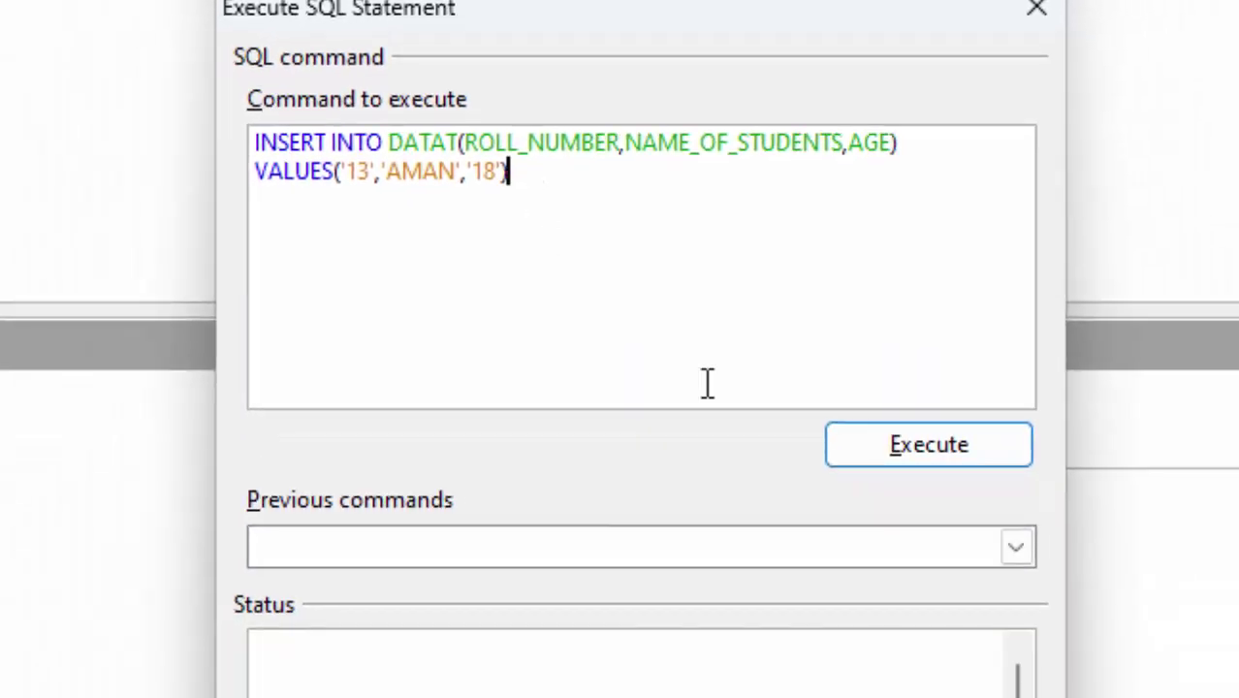
# Step: Correct the column name to NAME_OF_STUDENT, run the roll-13 insert, and close the SQL window
pyautogui.click(890, 448)
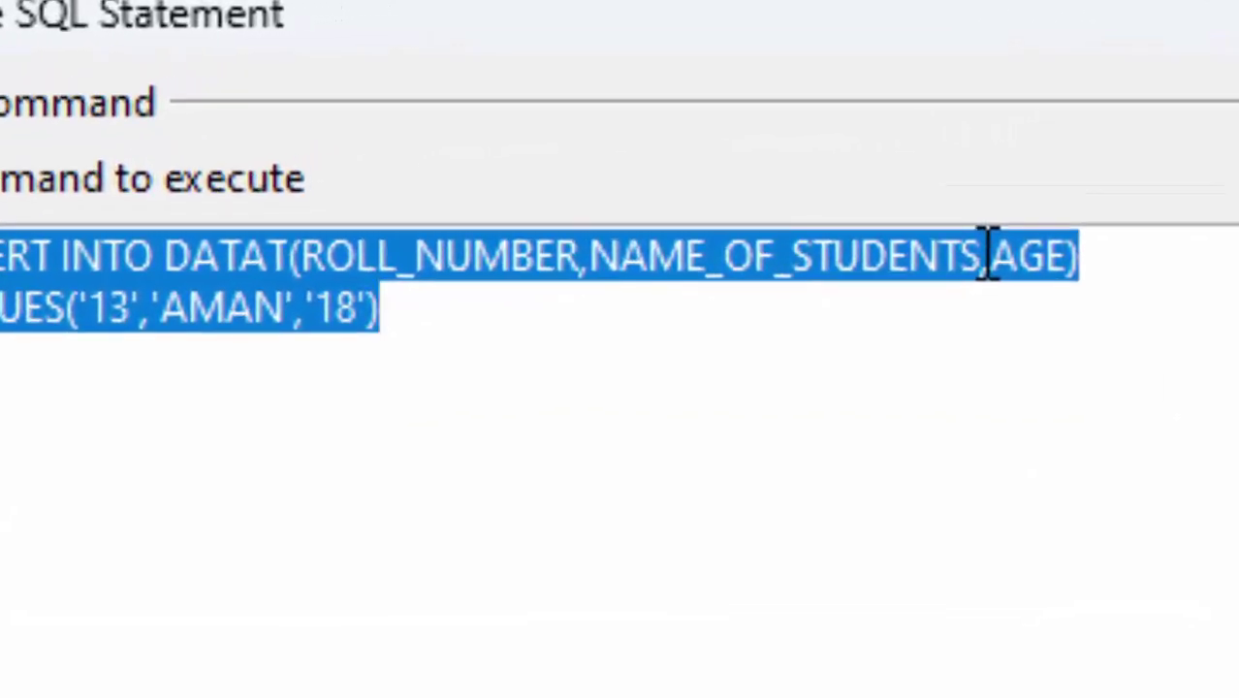
pyautogui.click(987, 254)
pyautogui.press('BackSpace')
pyautogui.press('BackSpace')
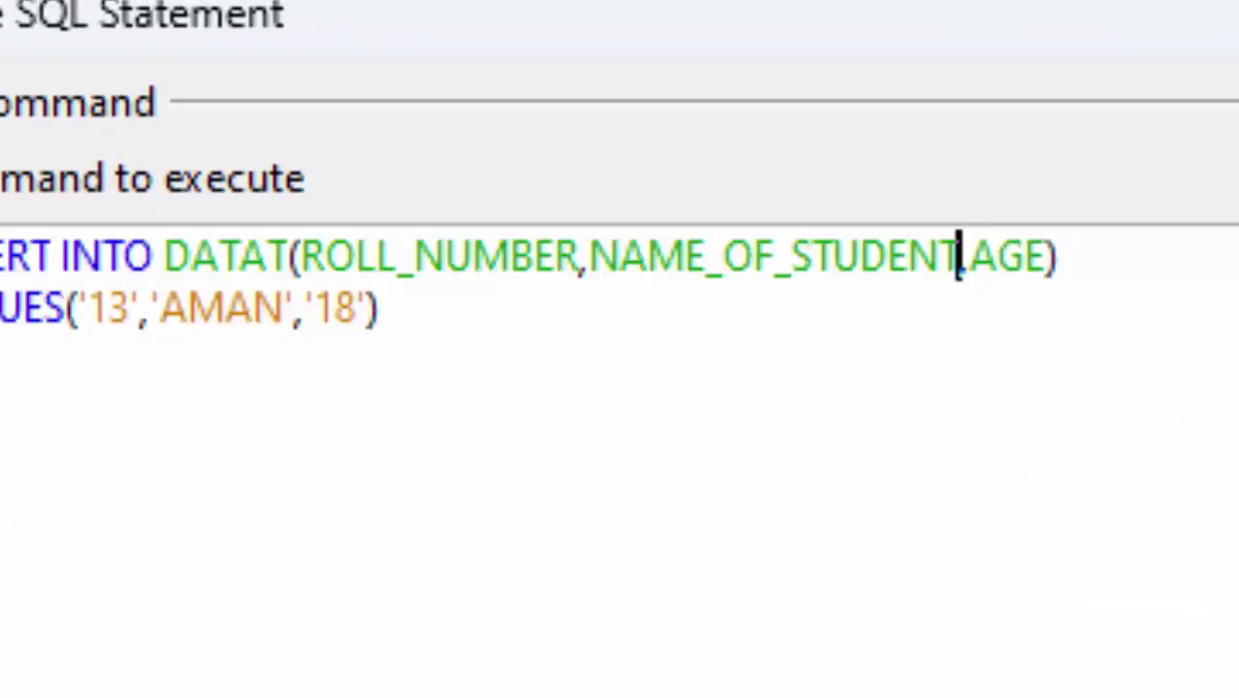
pyautogui.write(',')
pyautogui.click(647, 433)
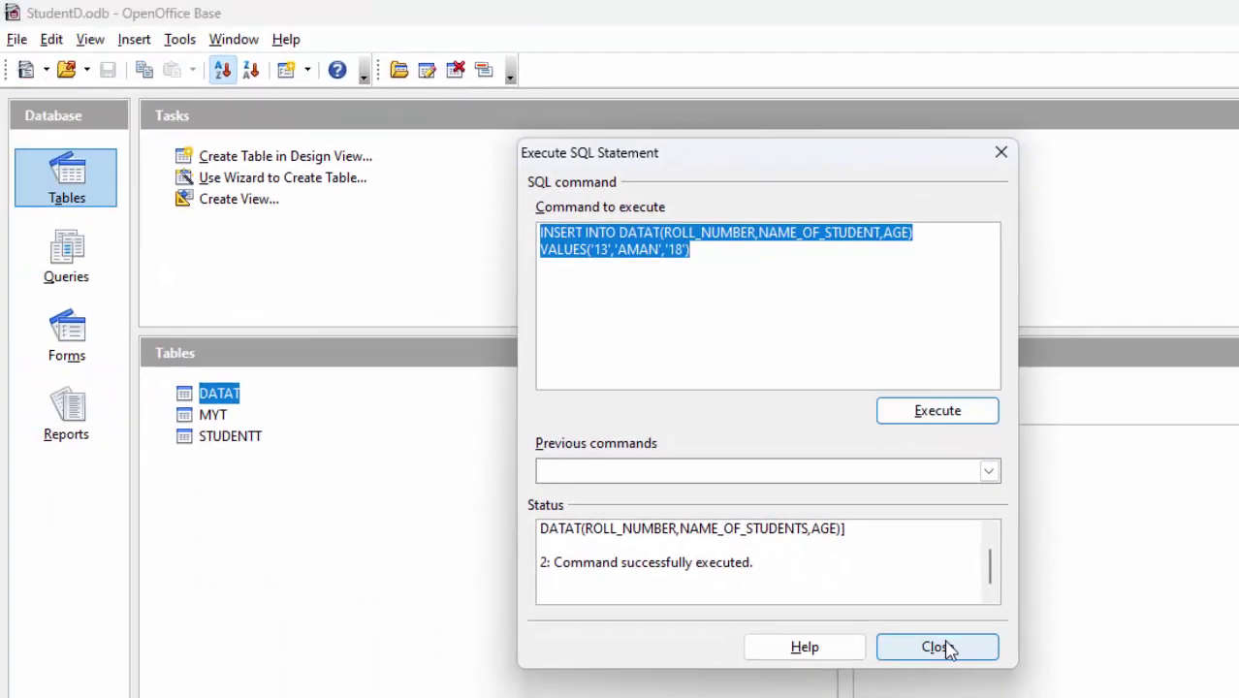
pyautogui.click(936, 647)
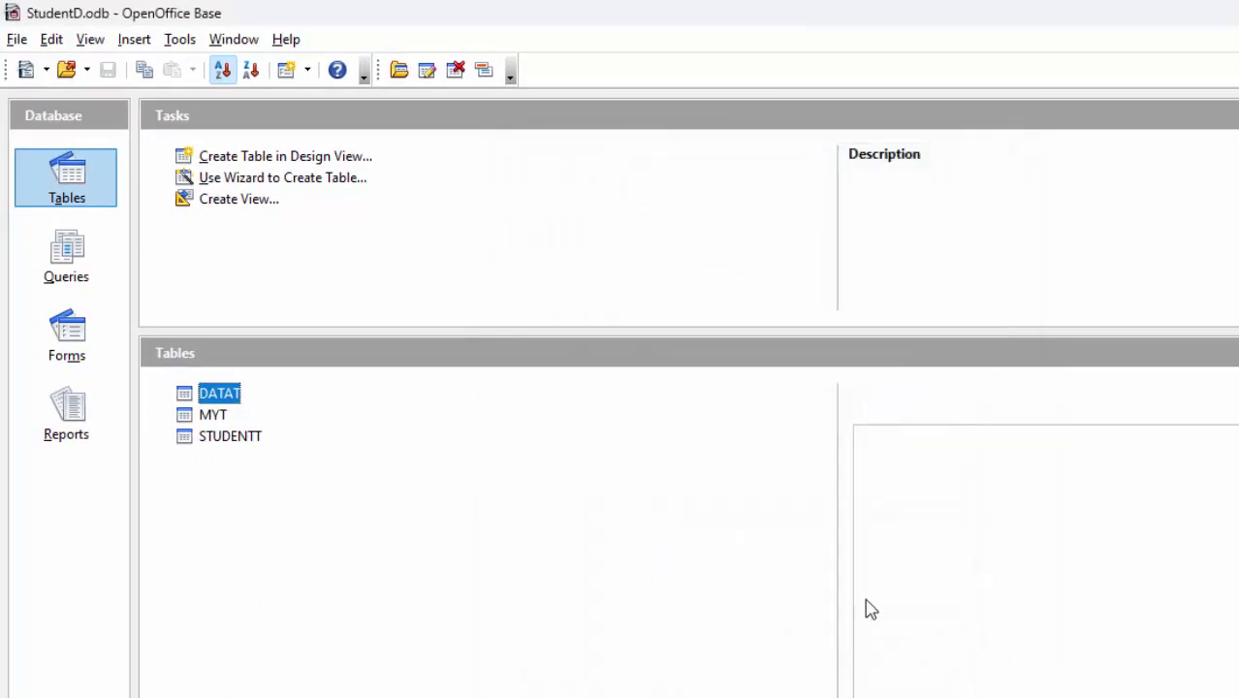
pyautogui.doubleClick(219, 392)
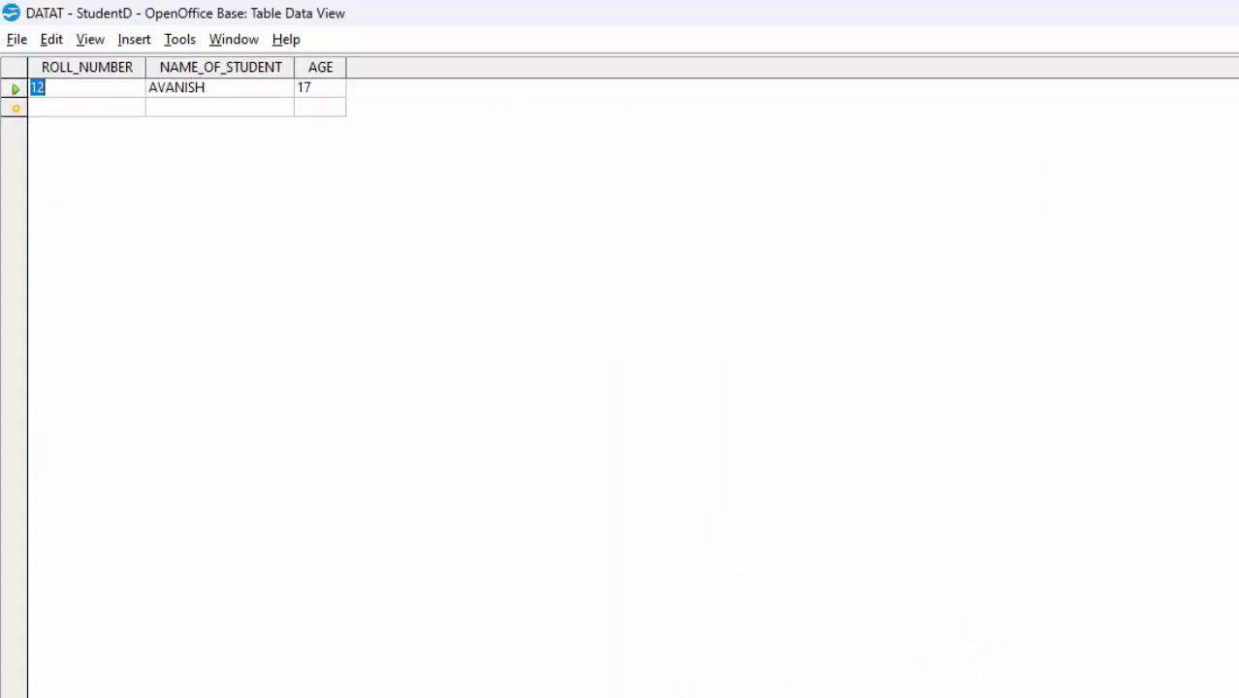
pyautogui.hotkey('ctrl', 'w')
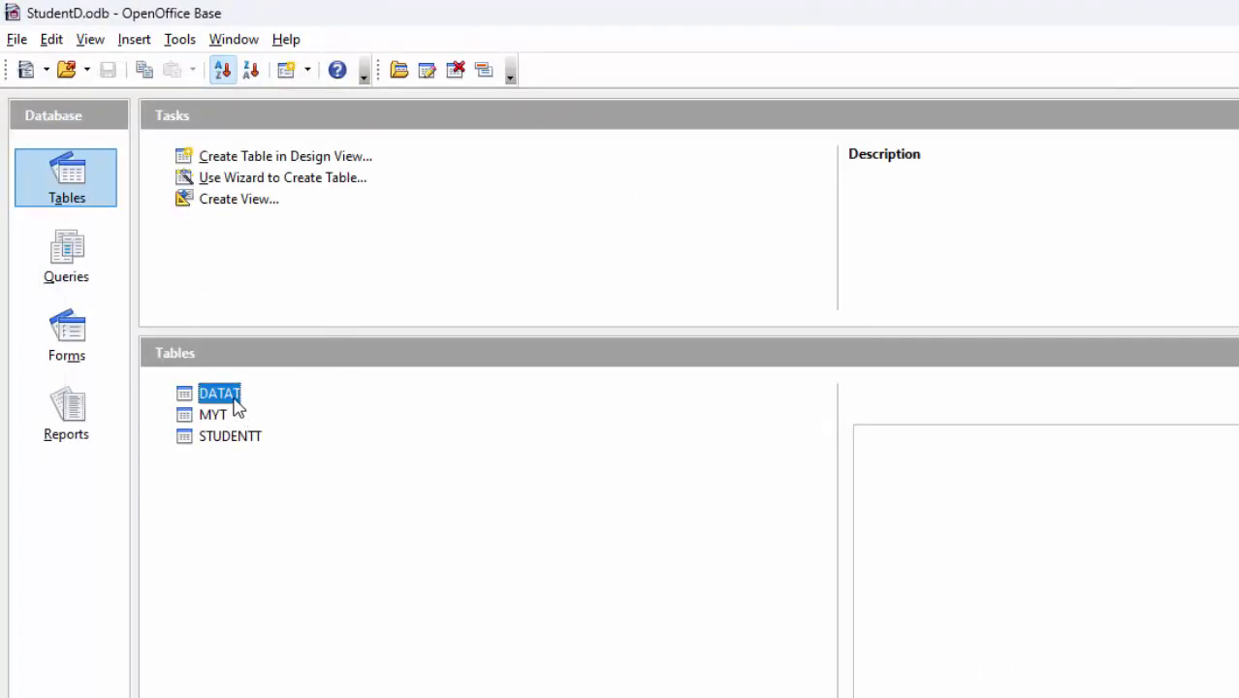
pyautogui.doubleClick(235, 407)
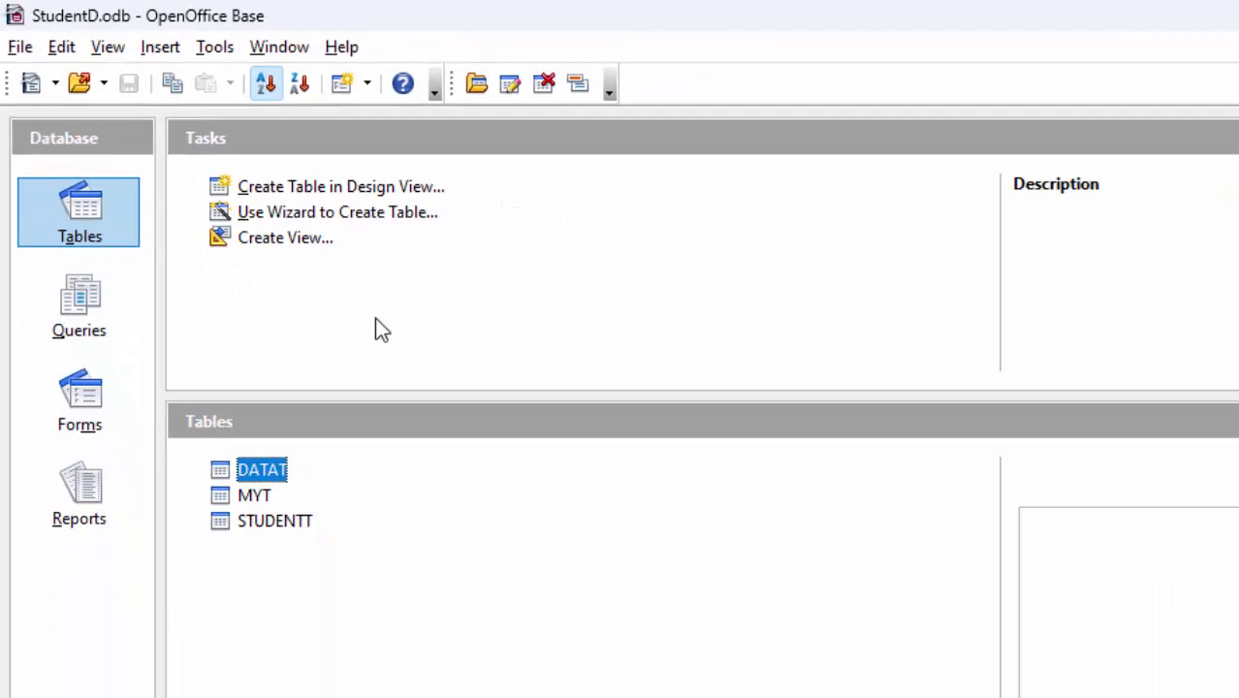
# Step: Open Tools > SQL and type INSERT INTO DATAT(ROLL_NUMBER,NAME_OF_STUDENT,AGE), fixing the NAME_OF_STUDNT typo
pyautogui.click(210, 51)
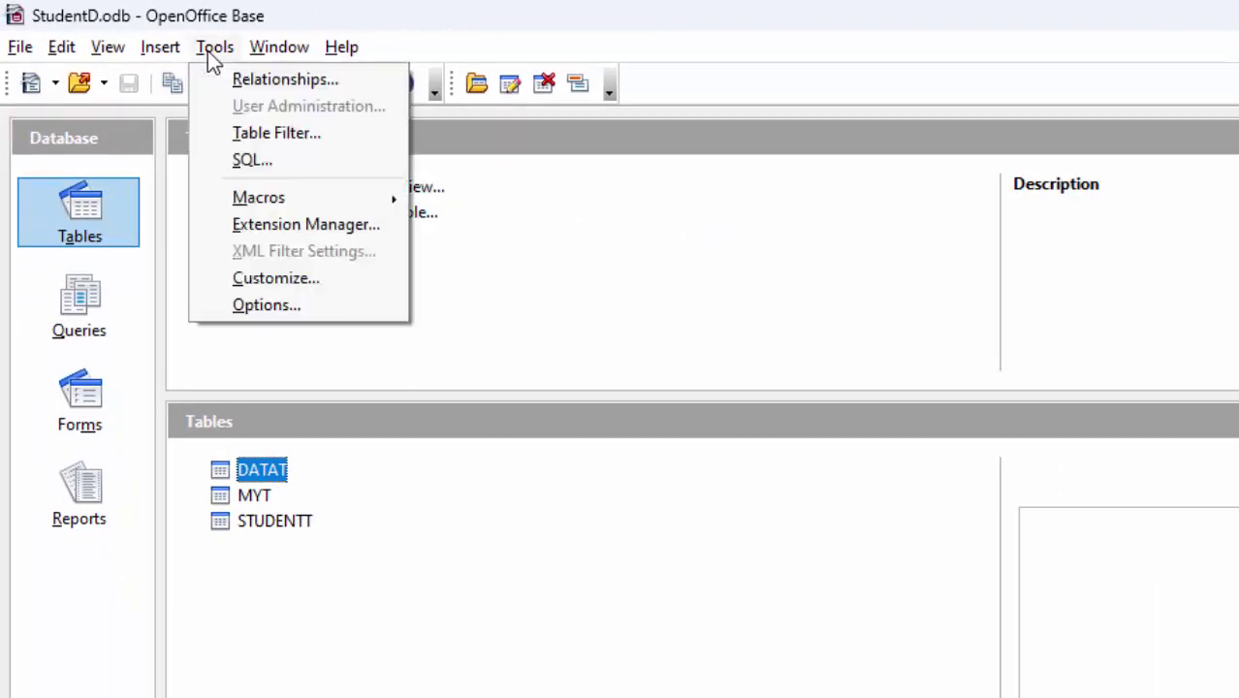
pyautogui.click(244, 160)
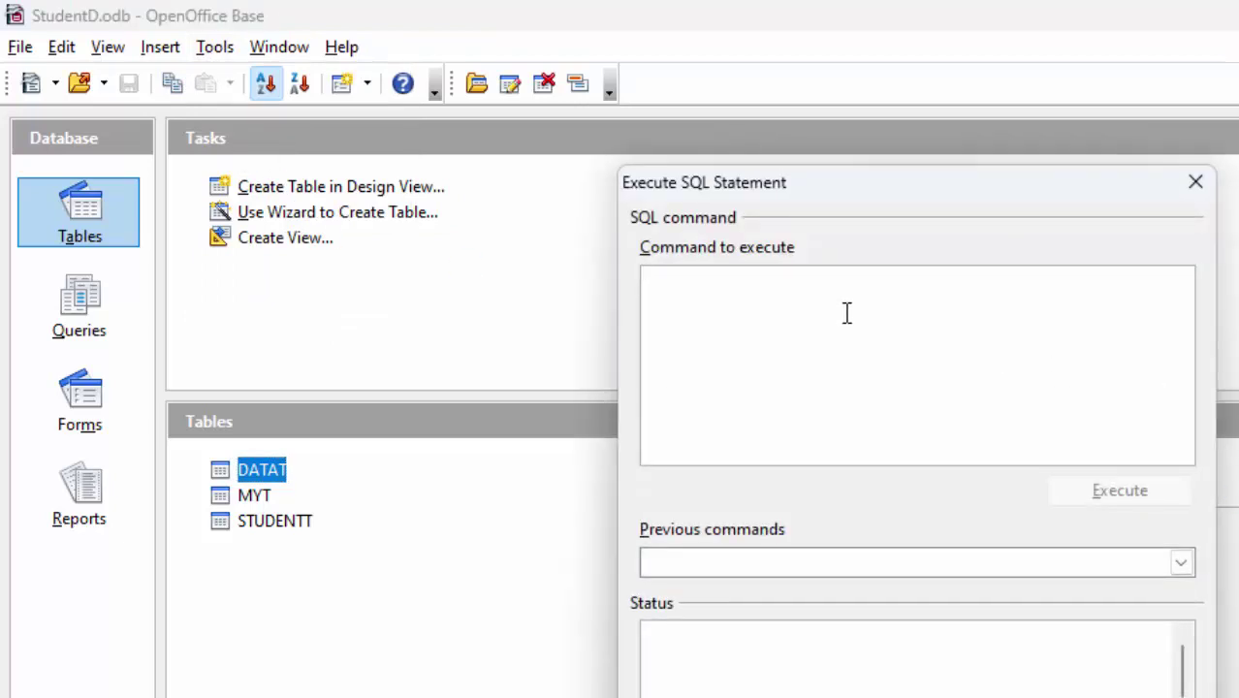
pyautogui.write('INSERT')
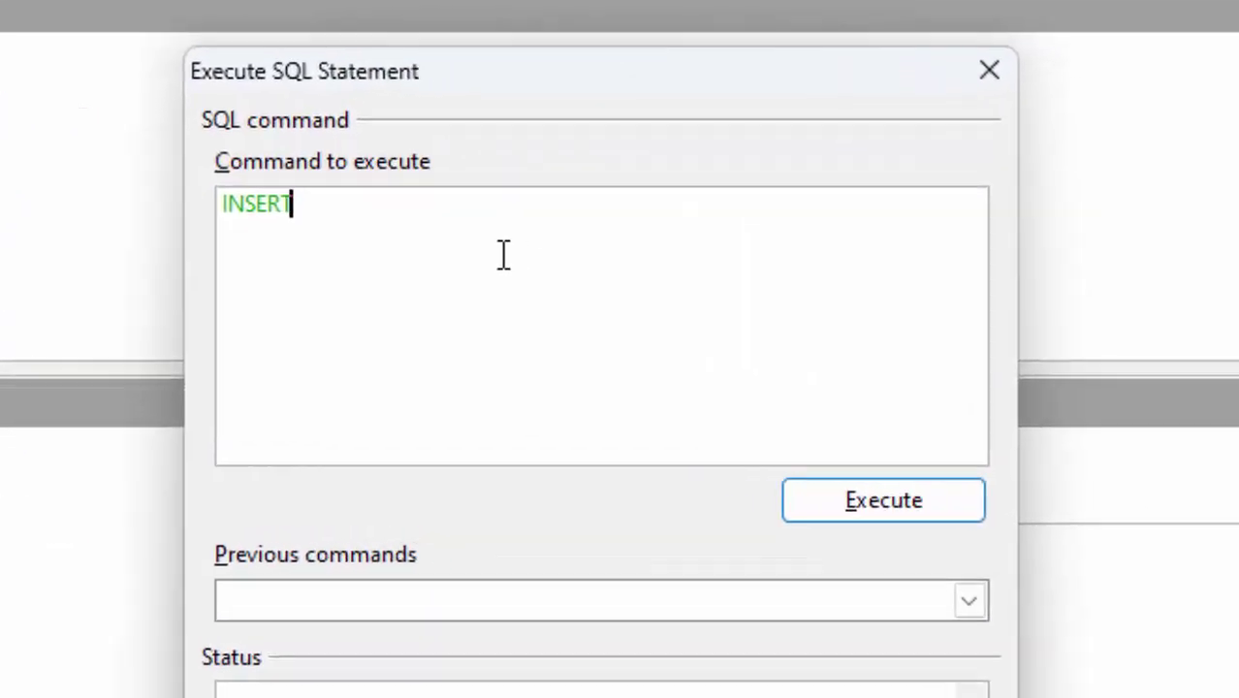
pyautogui.write(' INTO')
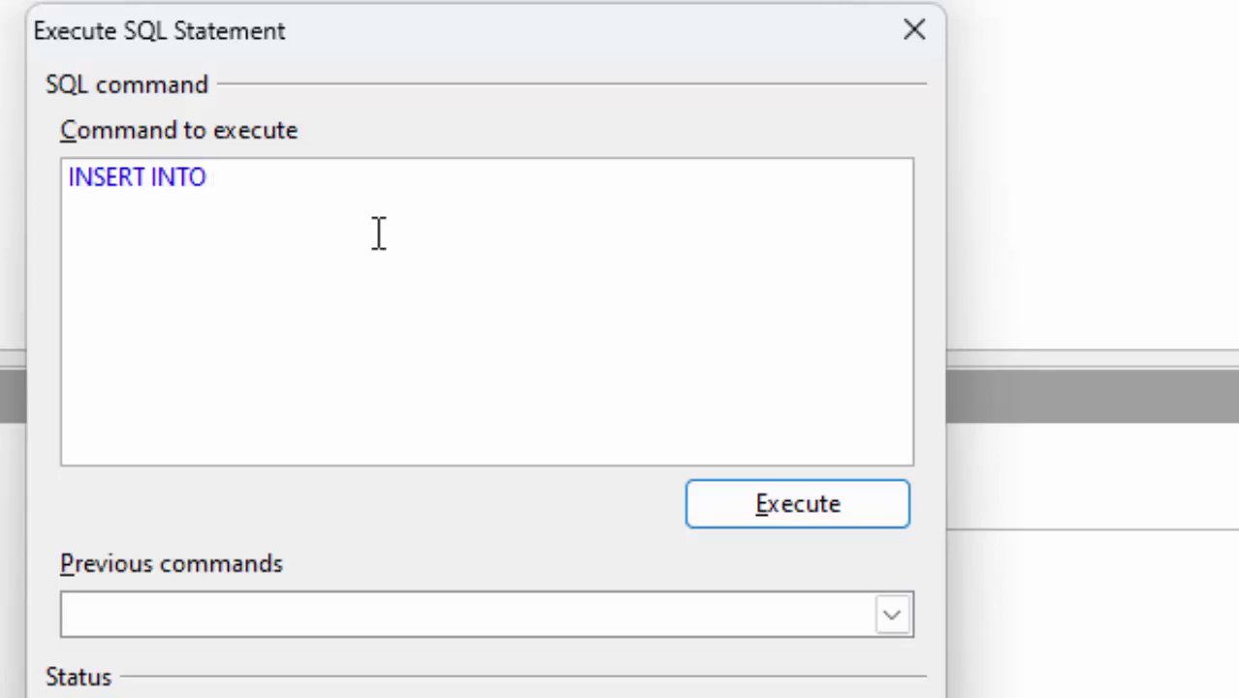
pyautogui.write('DATA')
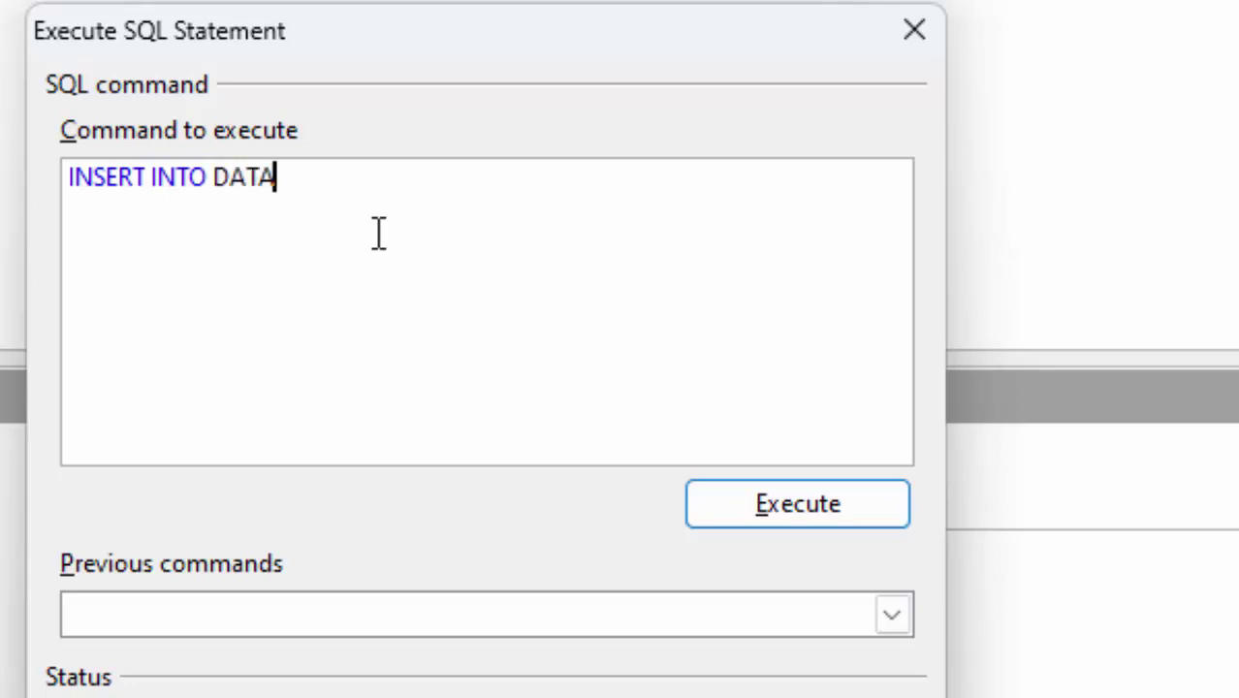
pyautogui.write('T')
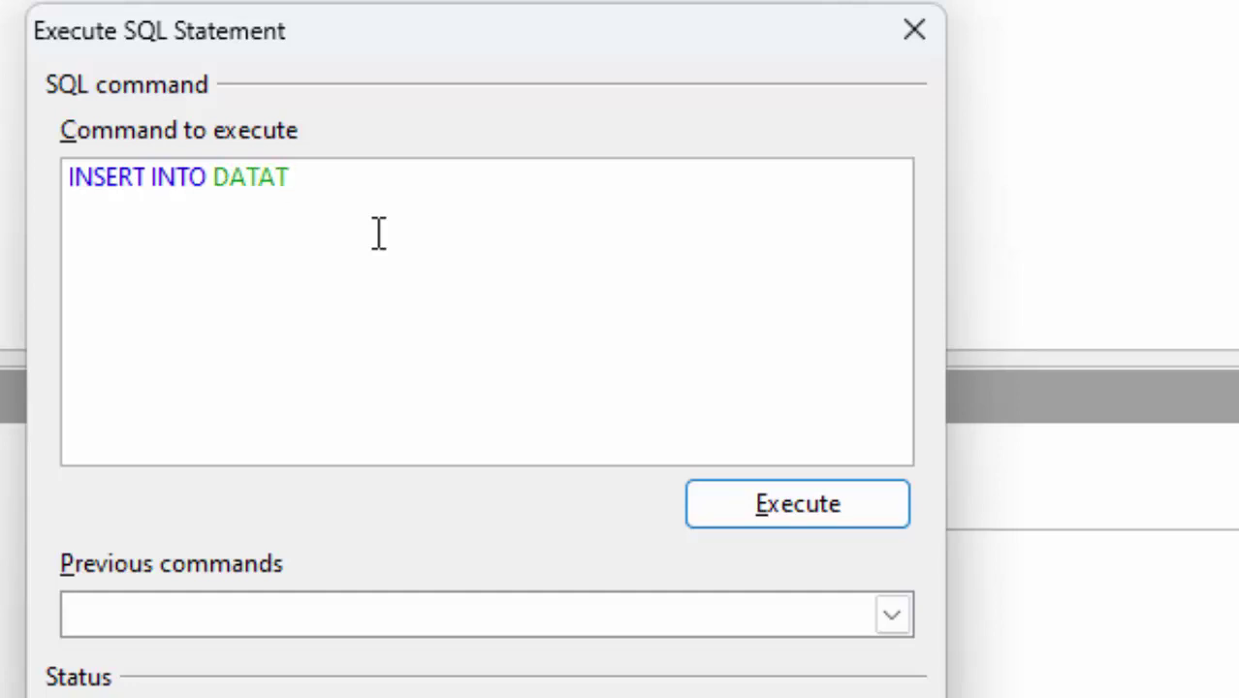
pyautogui.write('(')
pyautogui.write('RO')
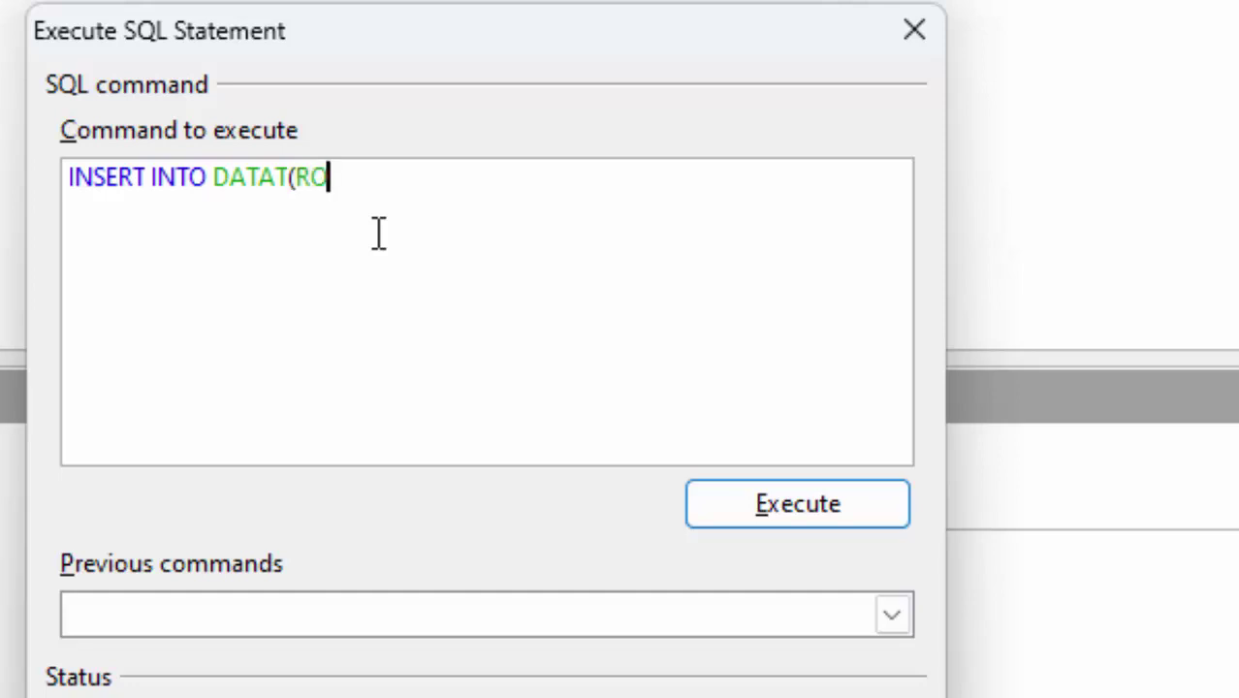
pyautogui.write('LL_NUM')
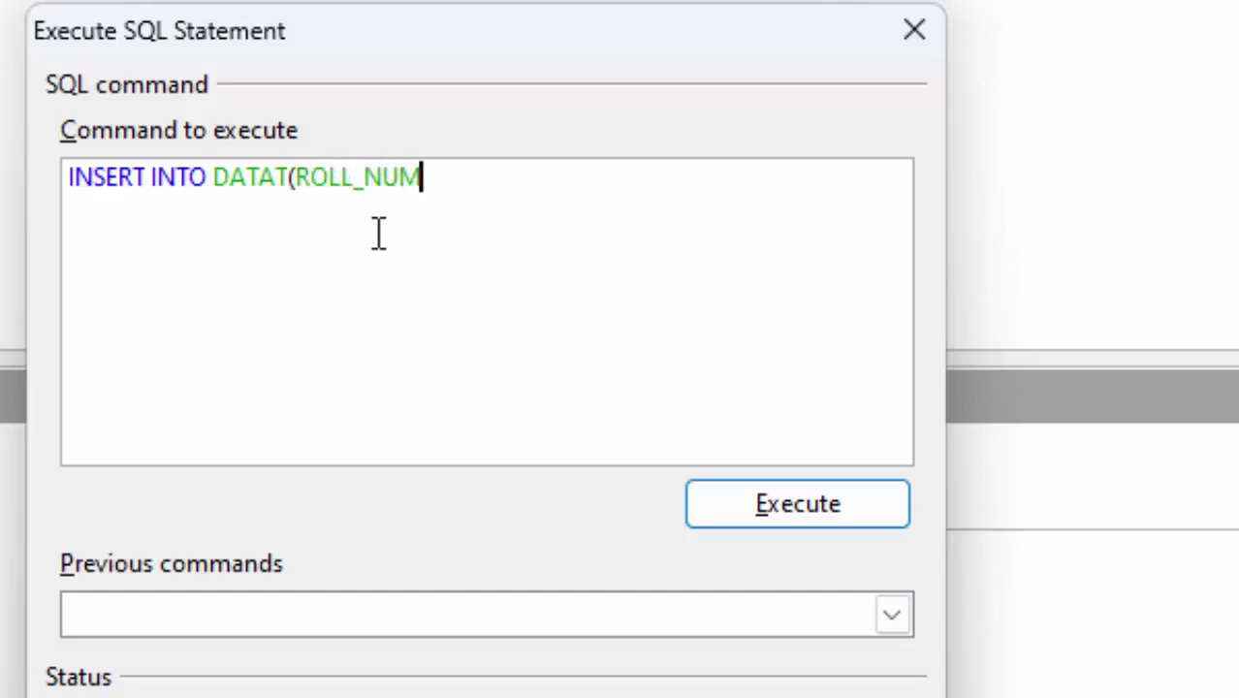
pyautogui.write('BER,')
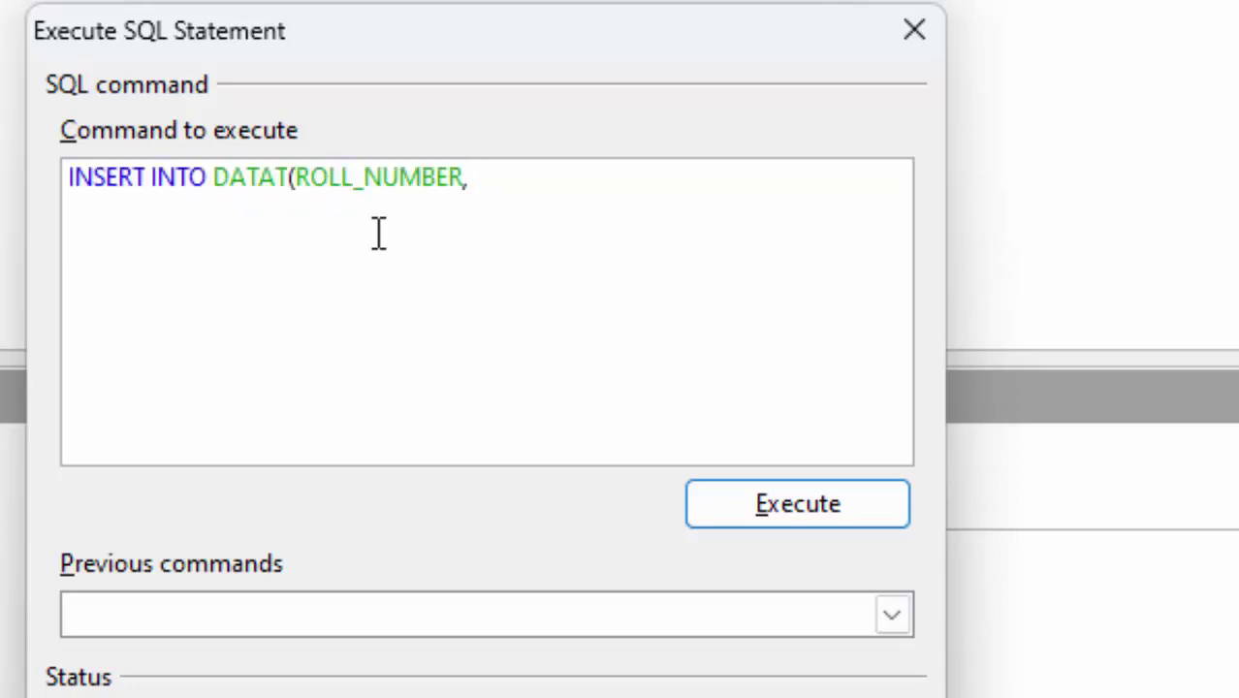
pyautogui.write('NA')
pyautogui.write('ME_OF')
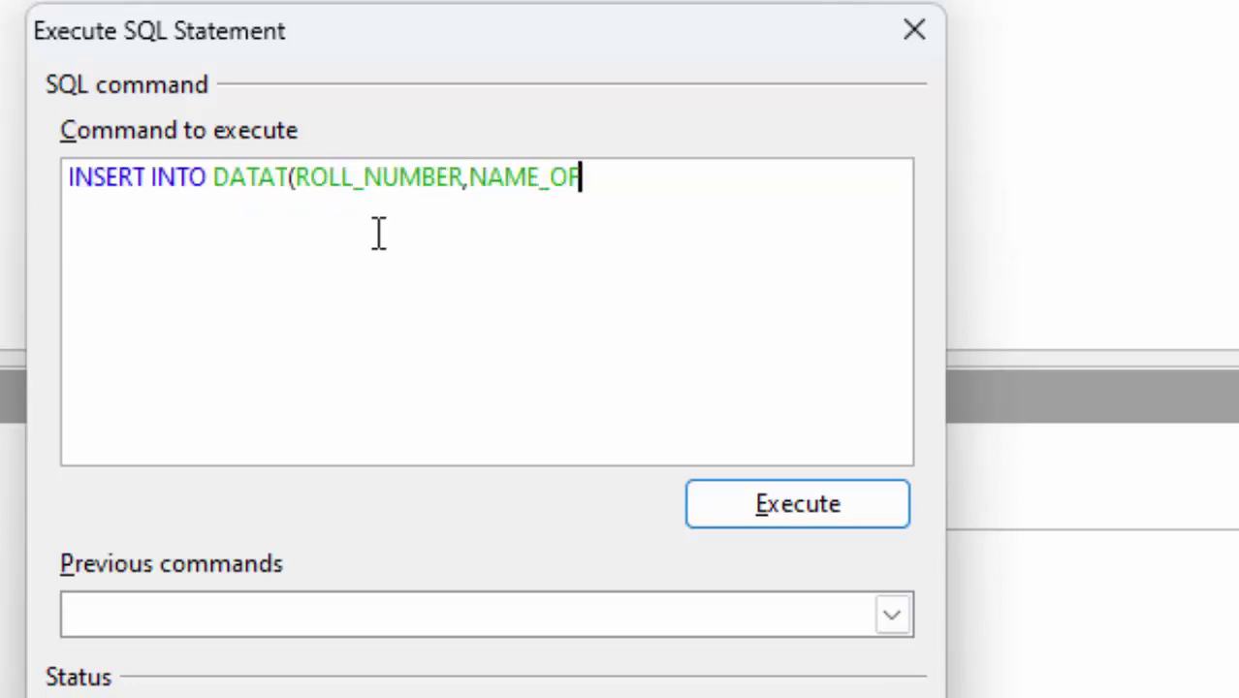
pyautogui.write('_STUD')
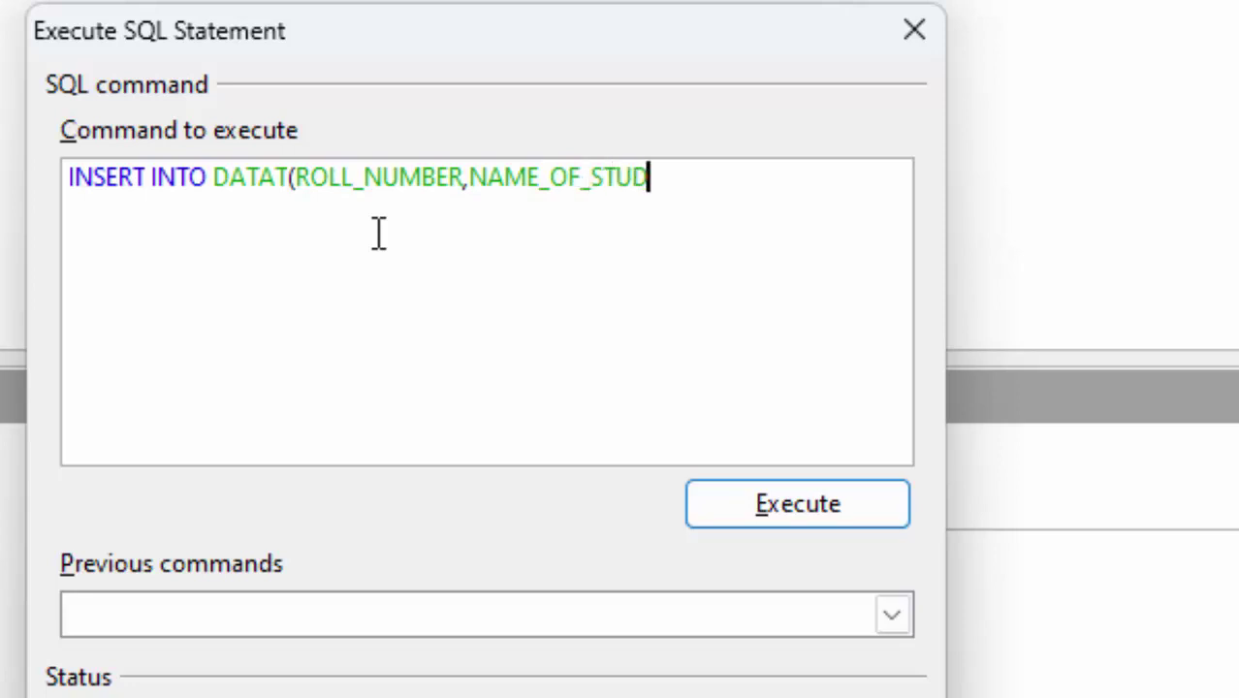
pyautogui.write('NT,')
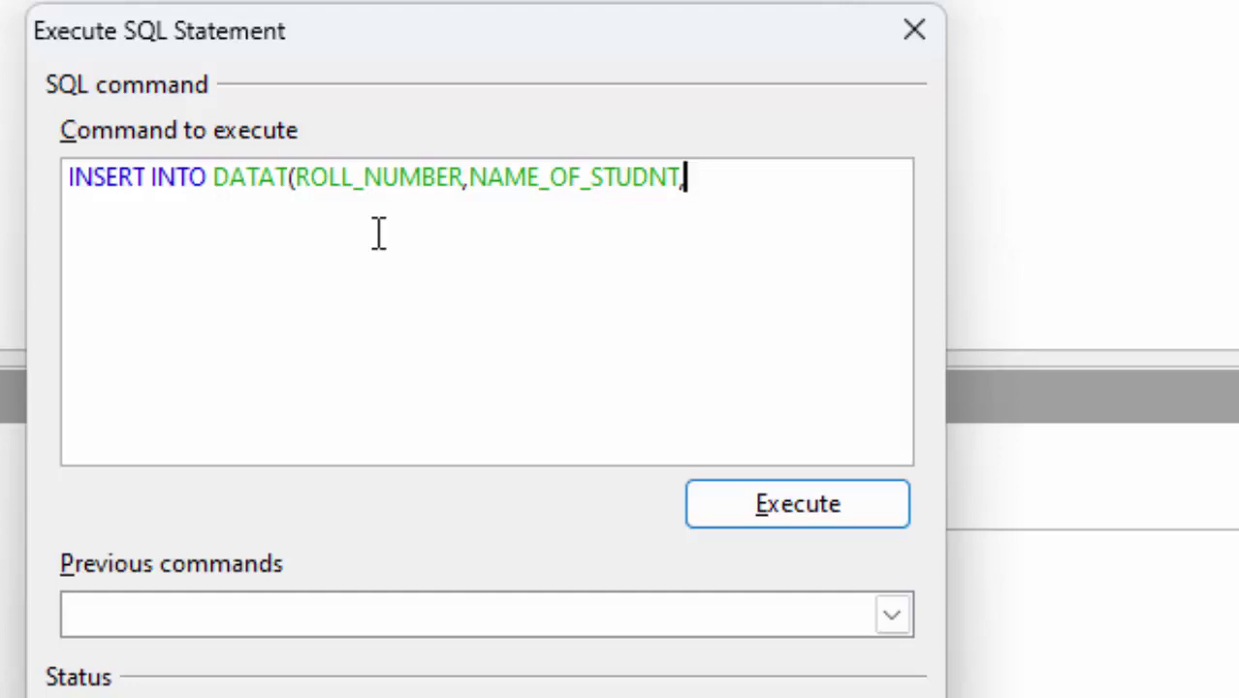
pyautogui.click(635, 177)
pyautogui.click(652, 180)
pyautogui.write('E')
pyautogui.click(711, 182)
pyautogui.write('AG')
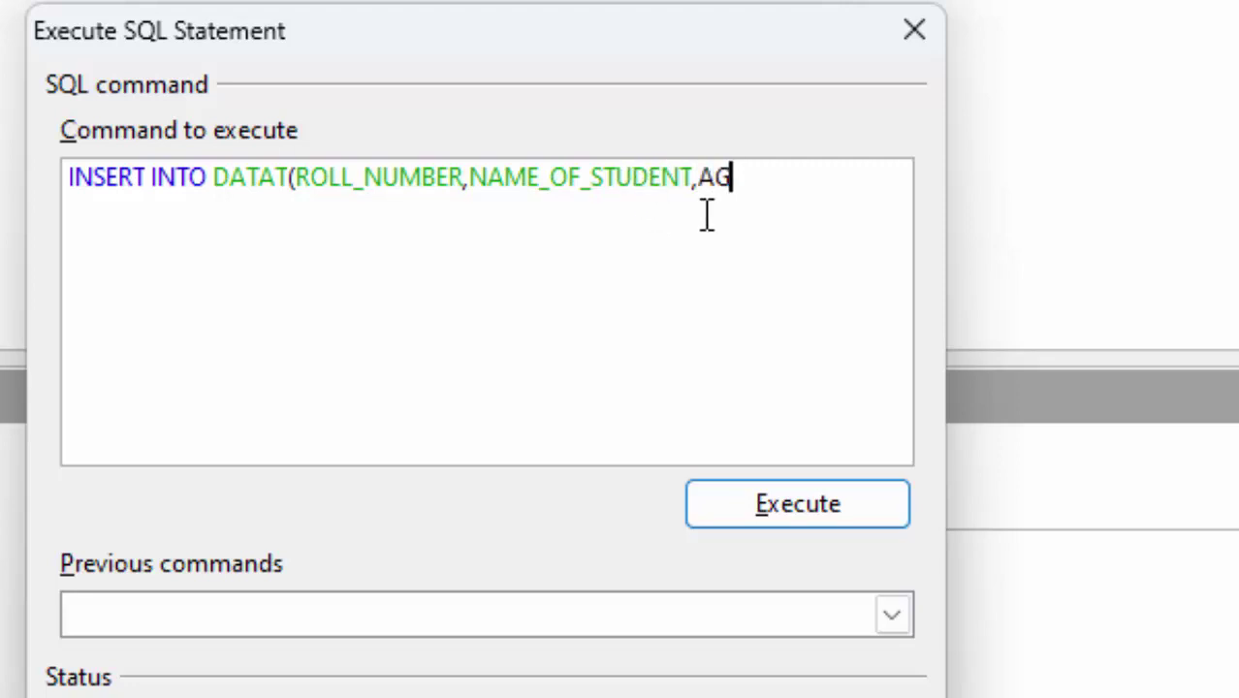
pyautogui.write('E)')
pyautogui.press('Return')
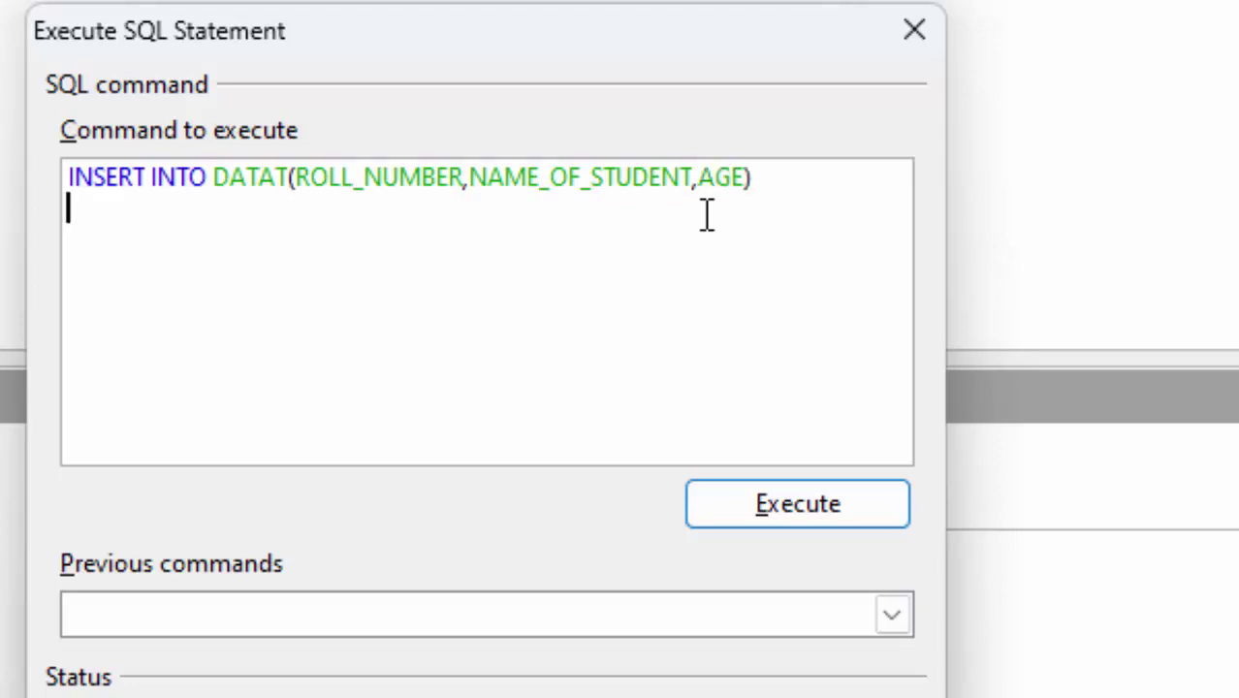
# Step: Enter VALUES('14', the student's name, '19'), fixing the quotes around the name and age
pyautogui.write('VALU')
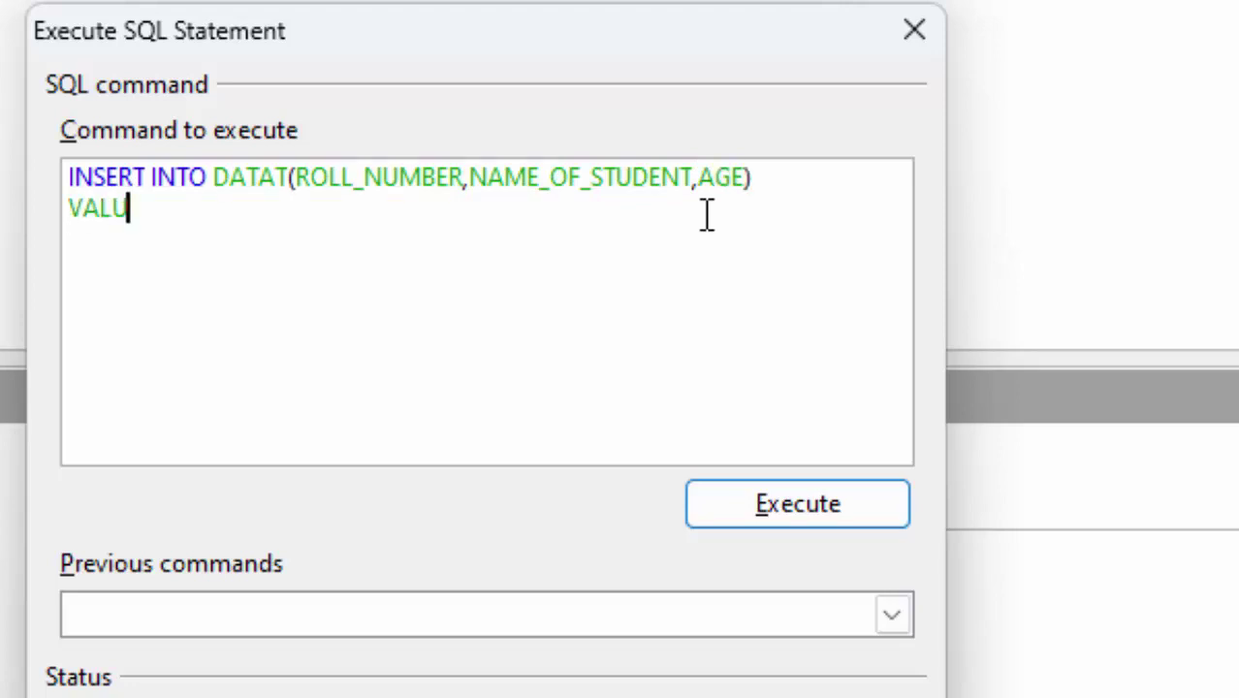
pyautogui.write('ES(')
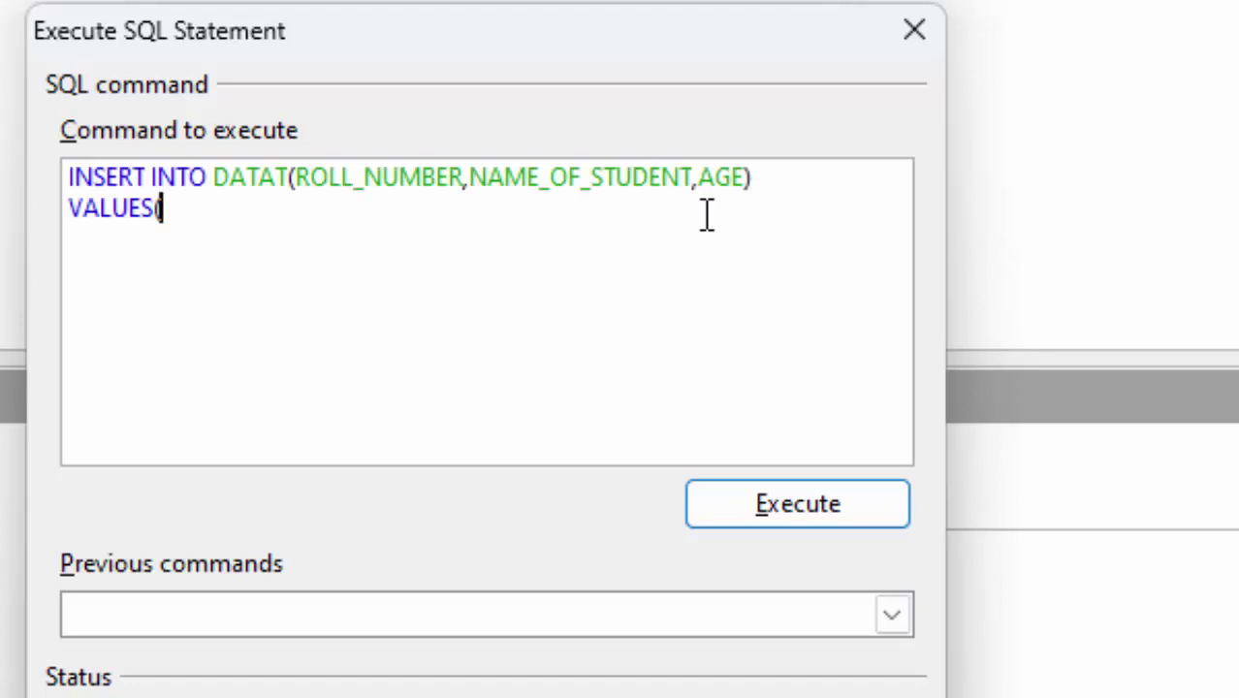
pyautogui.write('14')
pyautogui.press('BackSpace')
pyautogui.press('BackSpace')
pyautogui.press('BackSpace')
pyautogui.write('(')
pyautogui.write("'14',")
pyautogui.write('HEENA')
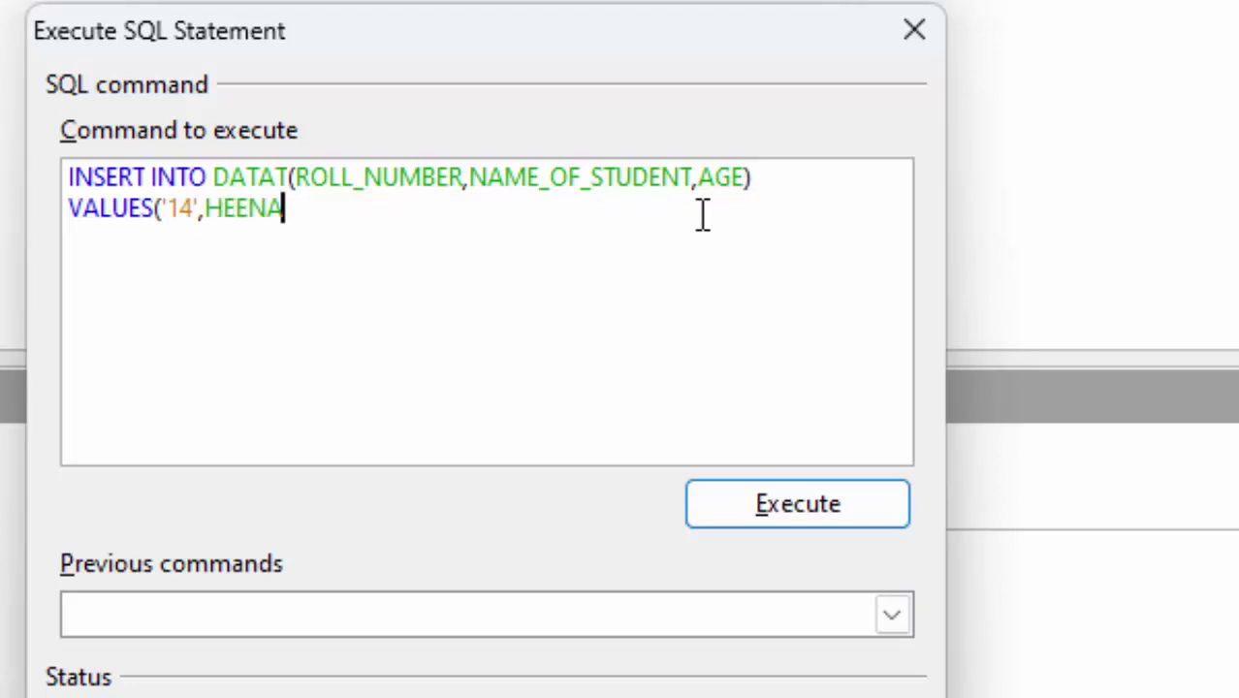
pyautogui.write("'")
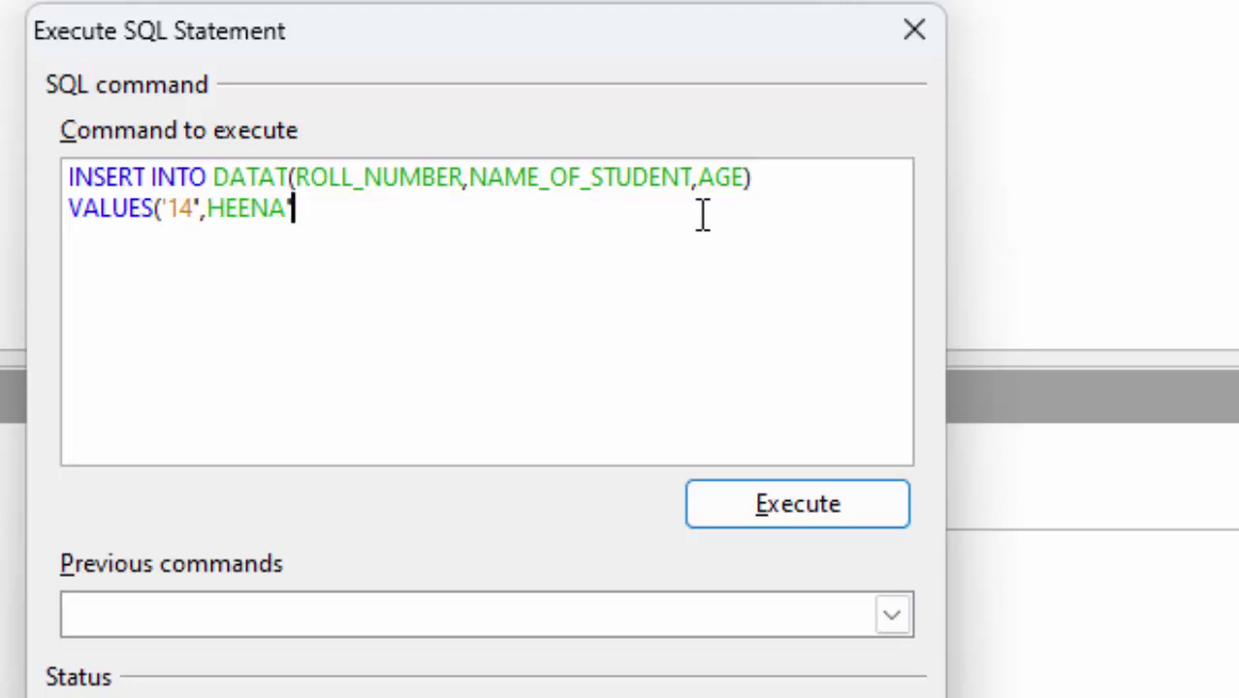
pyautogui.press('Left')
pyautogui.press('Left')
pyautogui.press('Left')
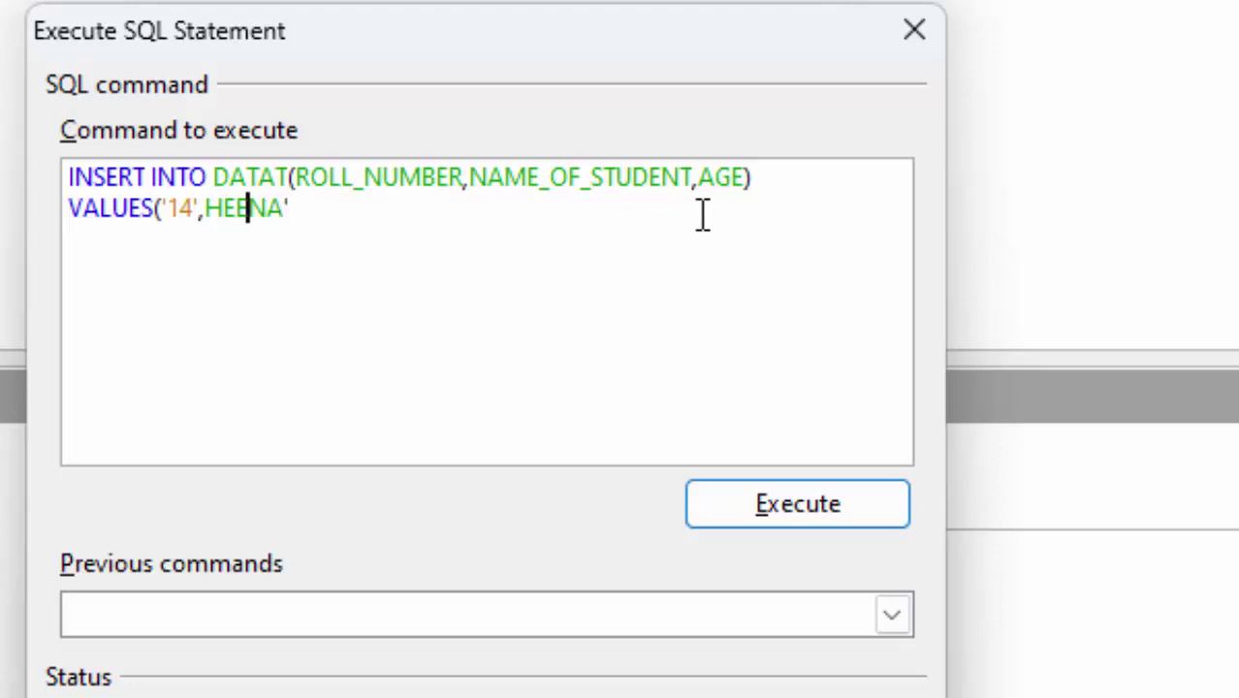
pyautogui.press('Left')
pyautogui.press('Left')
pyautogui.press('Left')
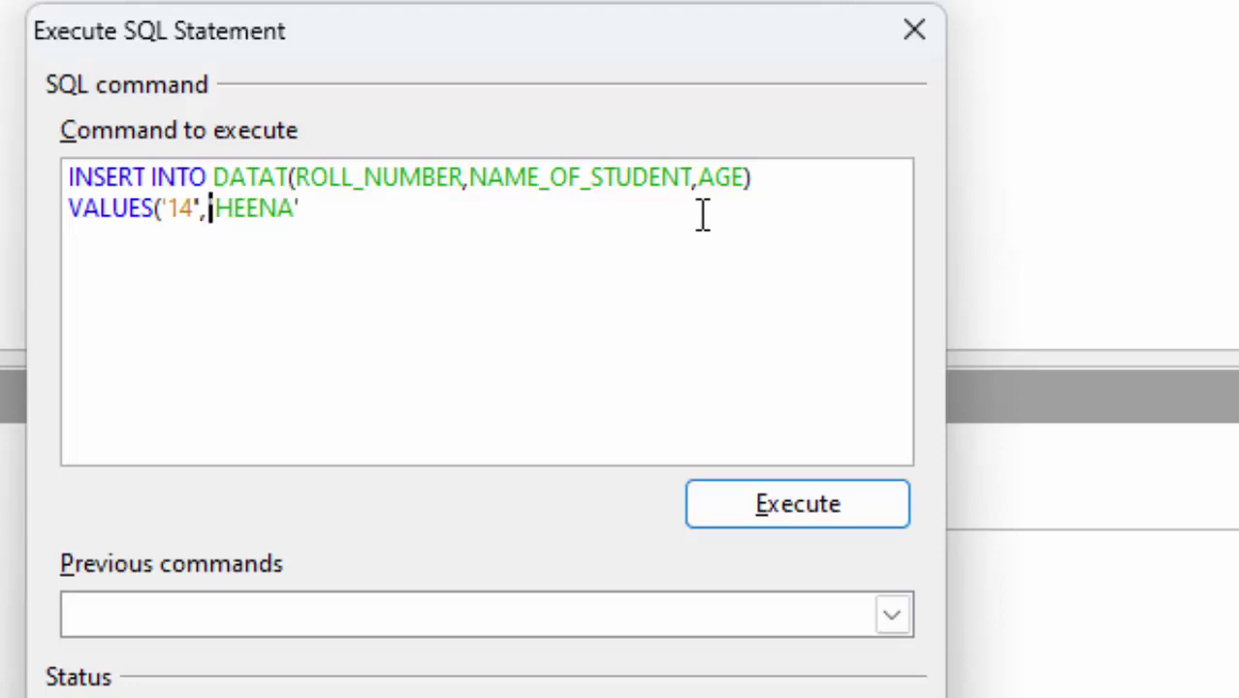
pyautogui.write("'")
pyautogui.press('Right')
pyautogui.press('Right')
pyautogui.press('Right')
pyautogui.press('Right')
pyautogui.press('Right')
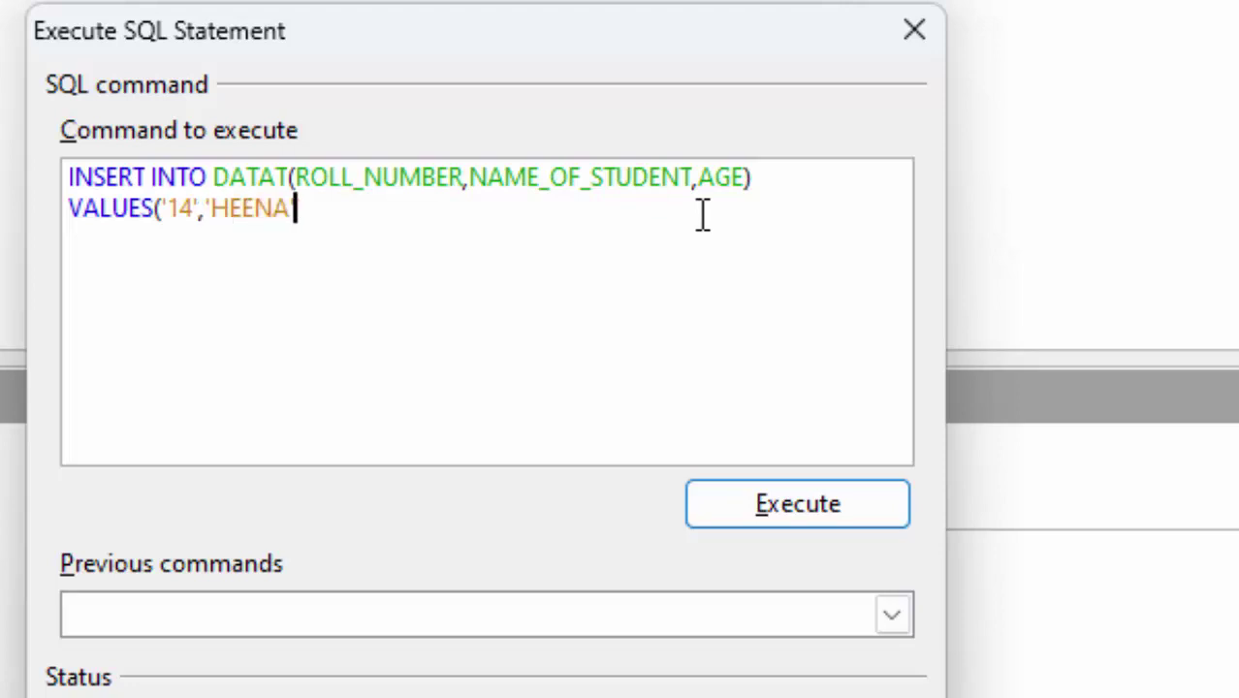
pyautogui.write(',')
pyautogui.write('1')
pyautogui.write('9')
pyautogui.write(')')
pyautogui.write("'")
pyautogui.press('Left')
pyautogui.press('Left')
pyautogui.press('Left')
pyautogui.write("'")
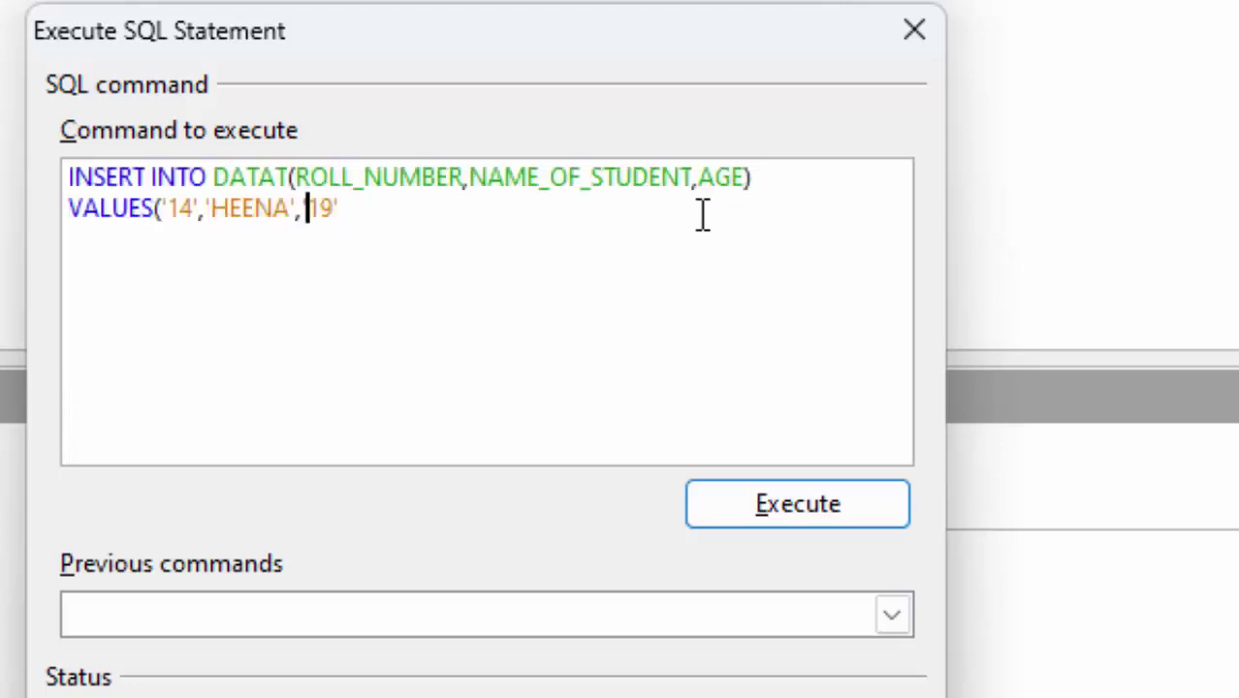
pyautogui.press('Right')
pyautogui.press('Right')
pyautogui.press('Right')
pyautogui.write(')')
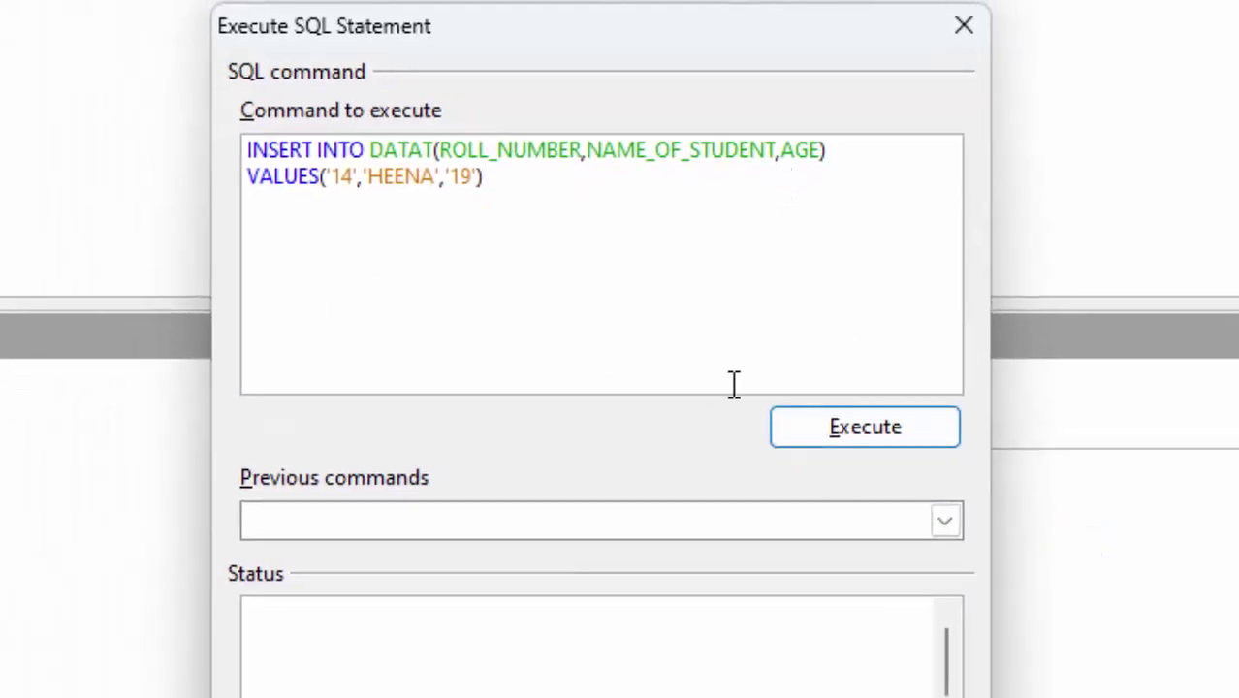
# Step: Run the roll-14 insert, then execute a pasted duplicate to trigger the unique-constraint error
pyautogui.click(827, 436)
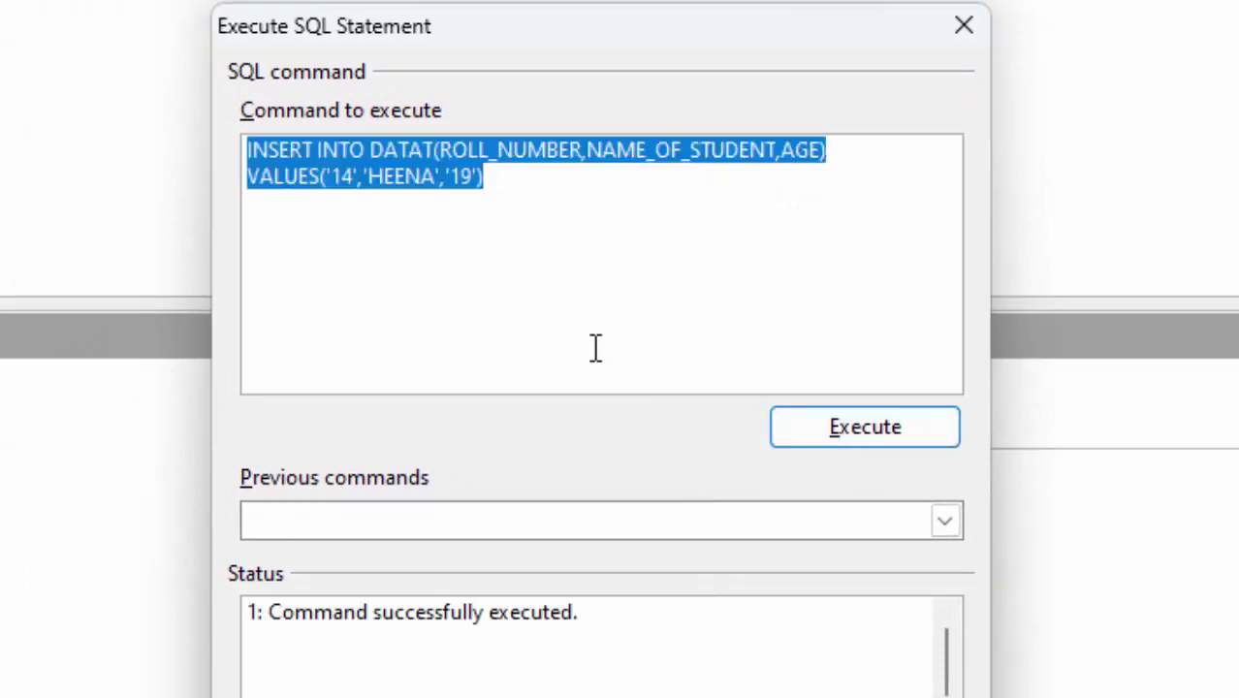
pyautogui.moveTo(512, 188); pyautogui.dragTo(147, 135)
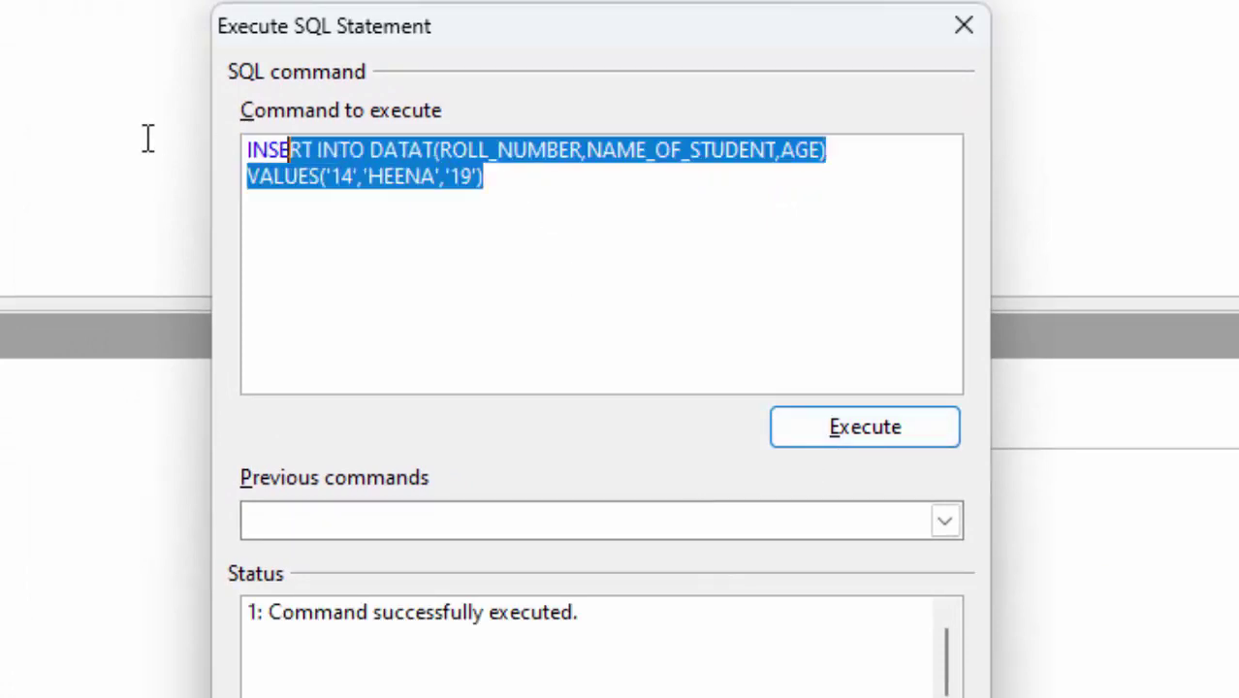
pyautogui.rightClick(330, 172)
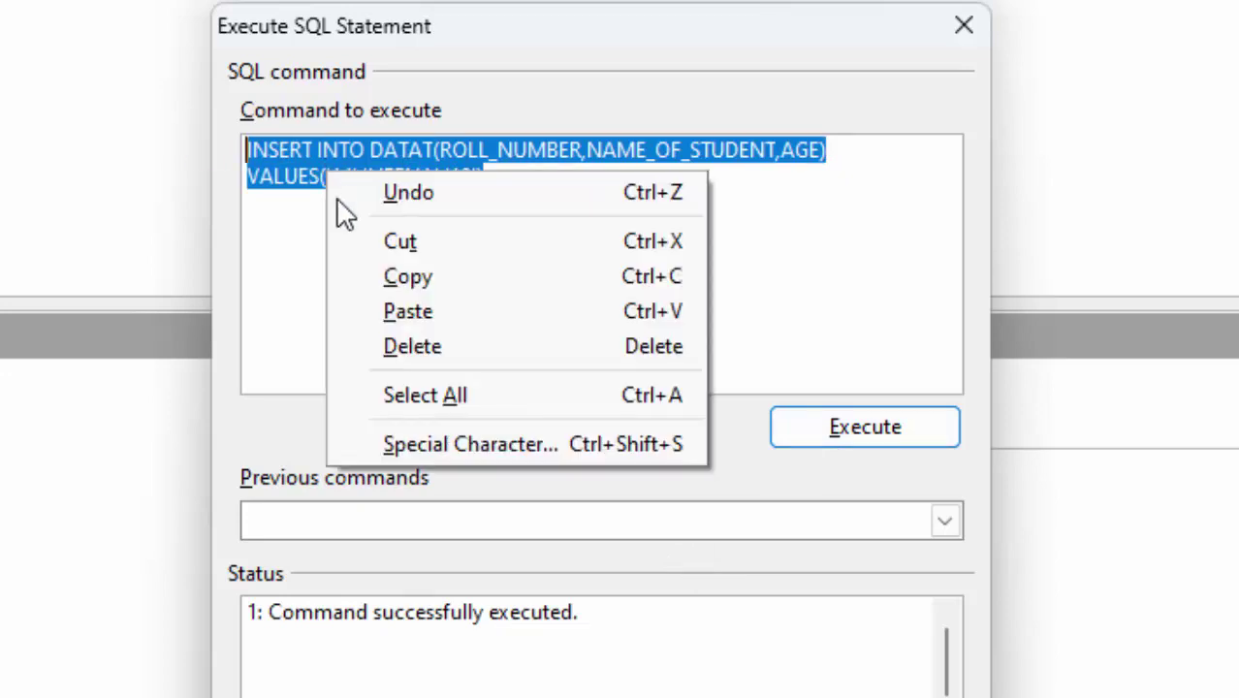
pyautogui.click(366, 277)
pyautogui.click(499, 186)
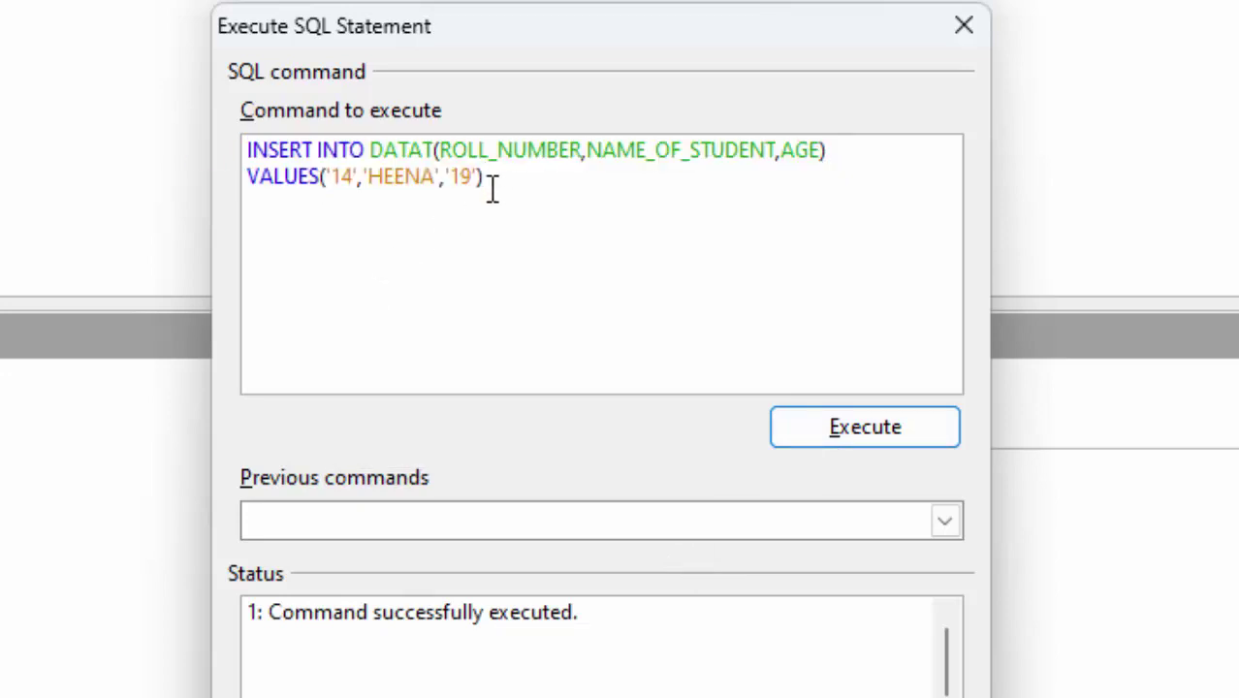
pyautogui.press('Return')
pyautogui.hotkey('ctrl', 'v')
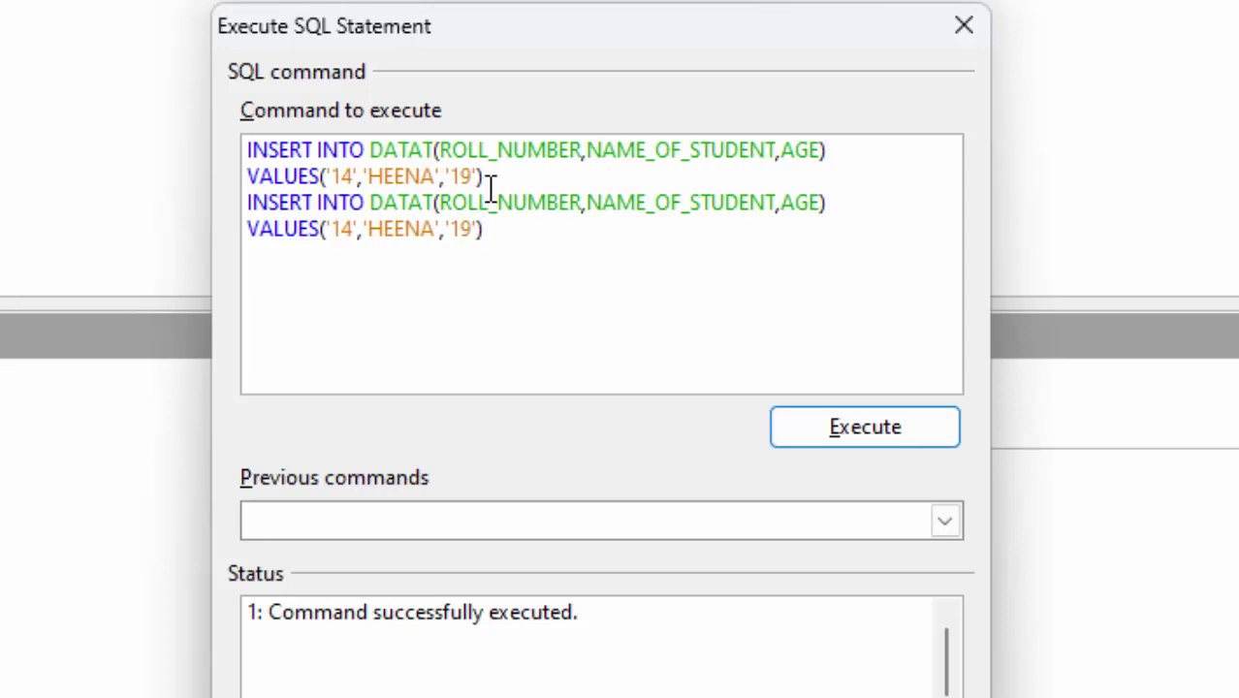
pyautogui.click(884, 436)
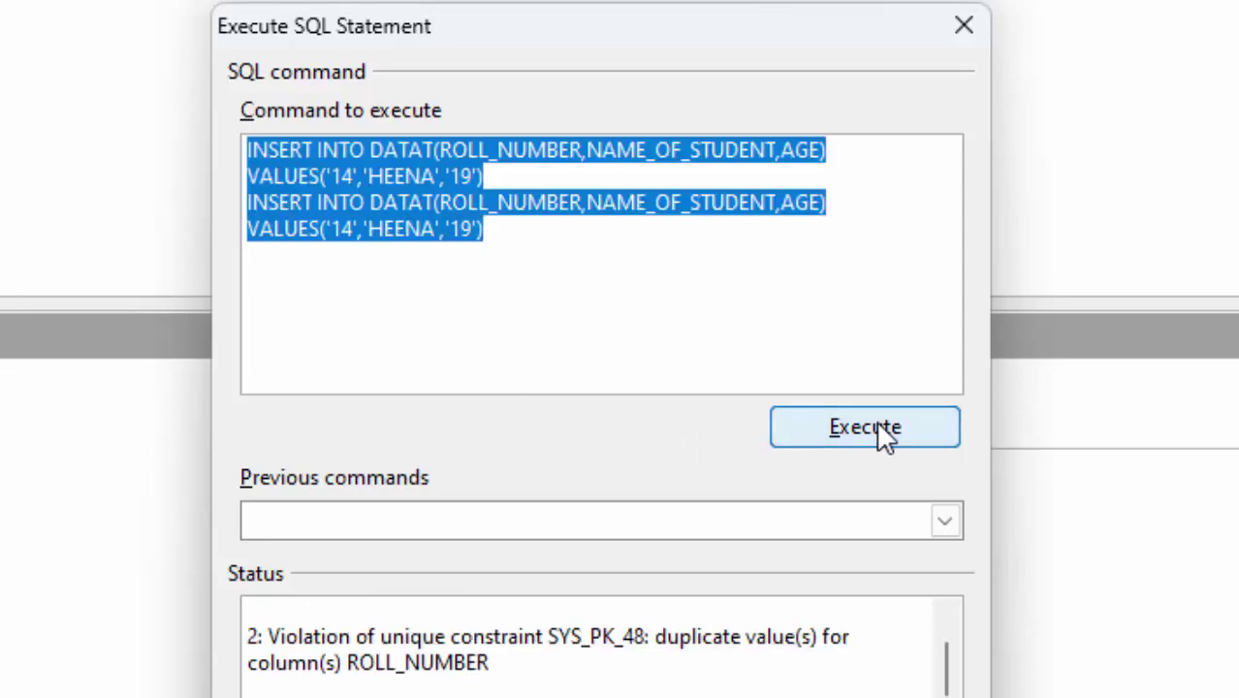
# Step: Delete the duplicate statement, copy the INSERT for reuse, and close the SQL window
pyautogui.click(502, 229)
pyautogui.moveTo(495, 229); pyautogui.dragTo(219, 206)
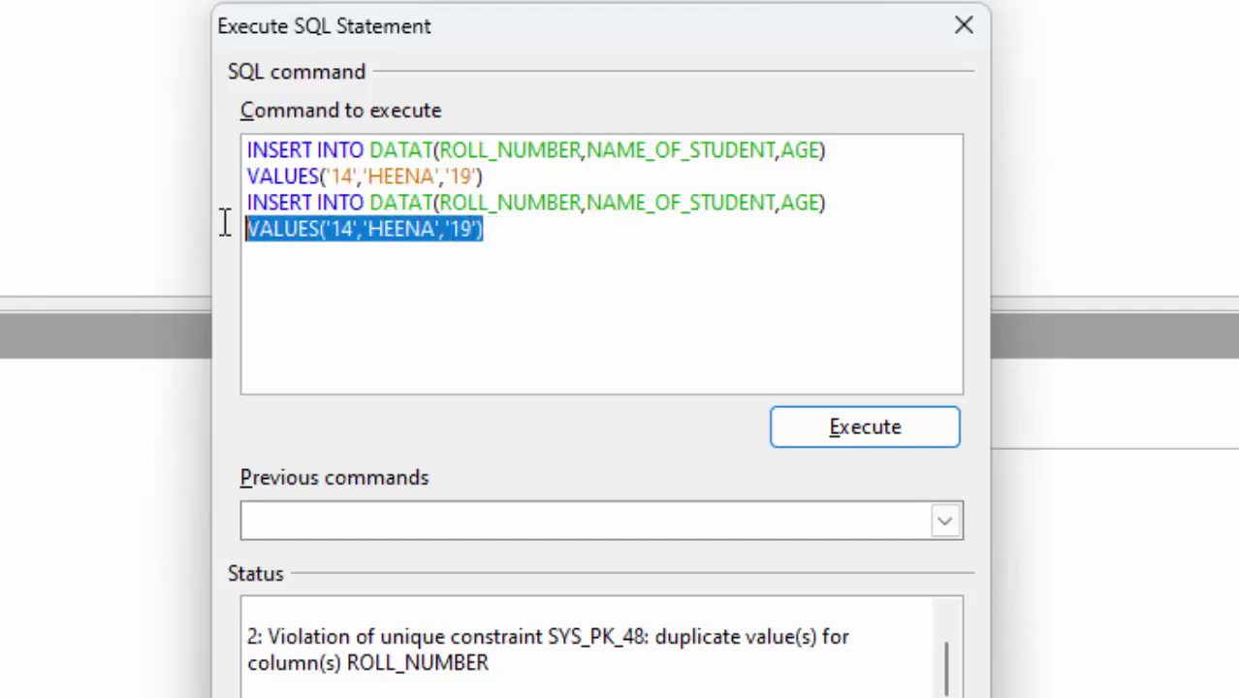
pyautogui.press('Delete')
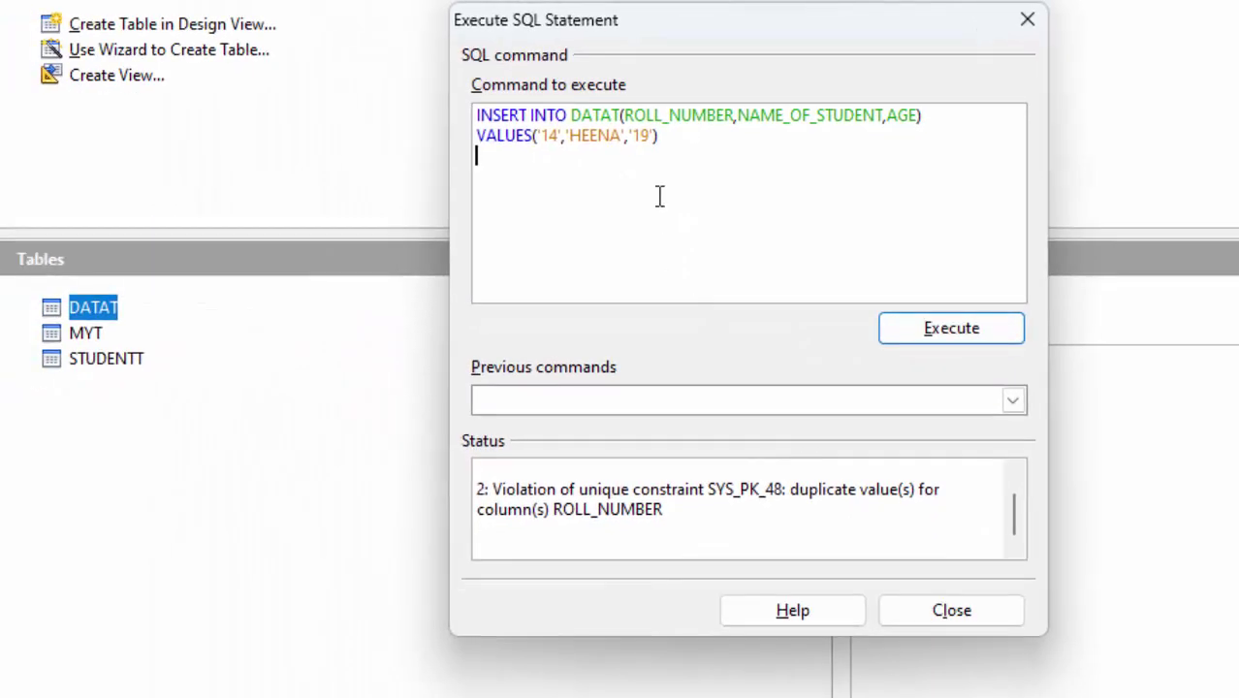
pyautogui.hotkey('ctrl', 'a')
pyautogui.rightClick(518, 119)
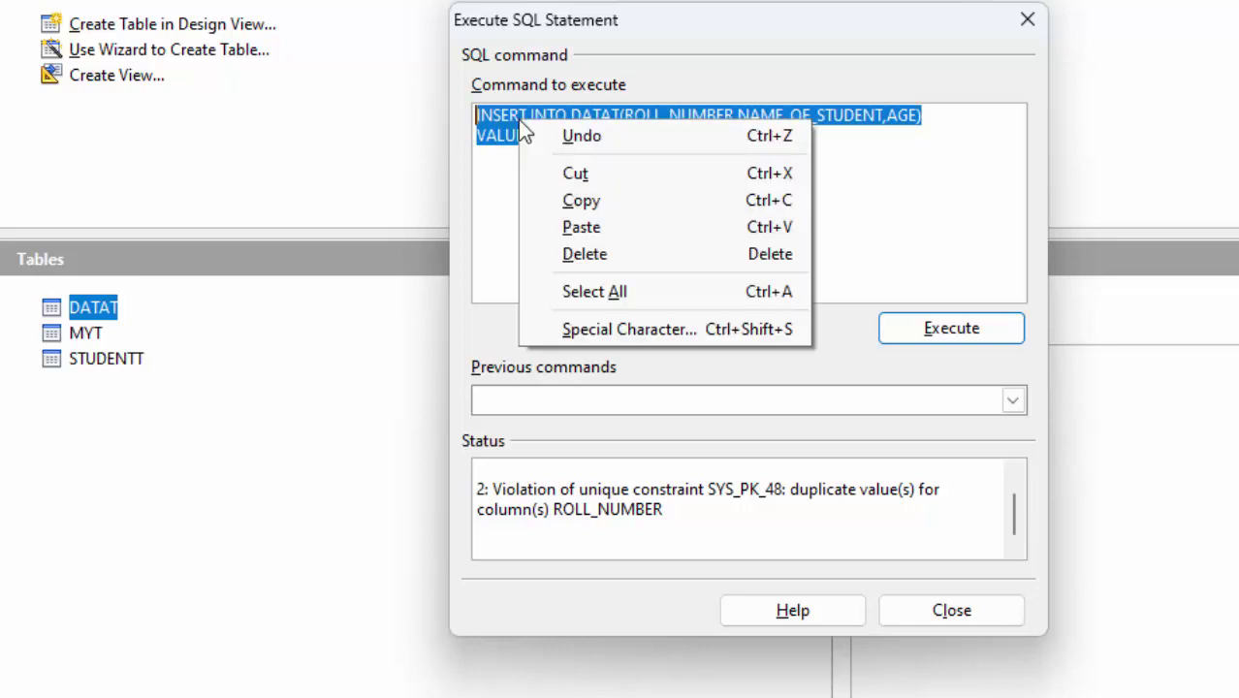
pyautogui.click(583, 203)
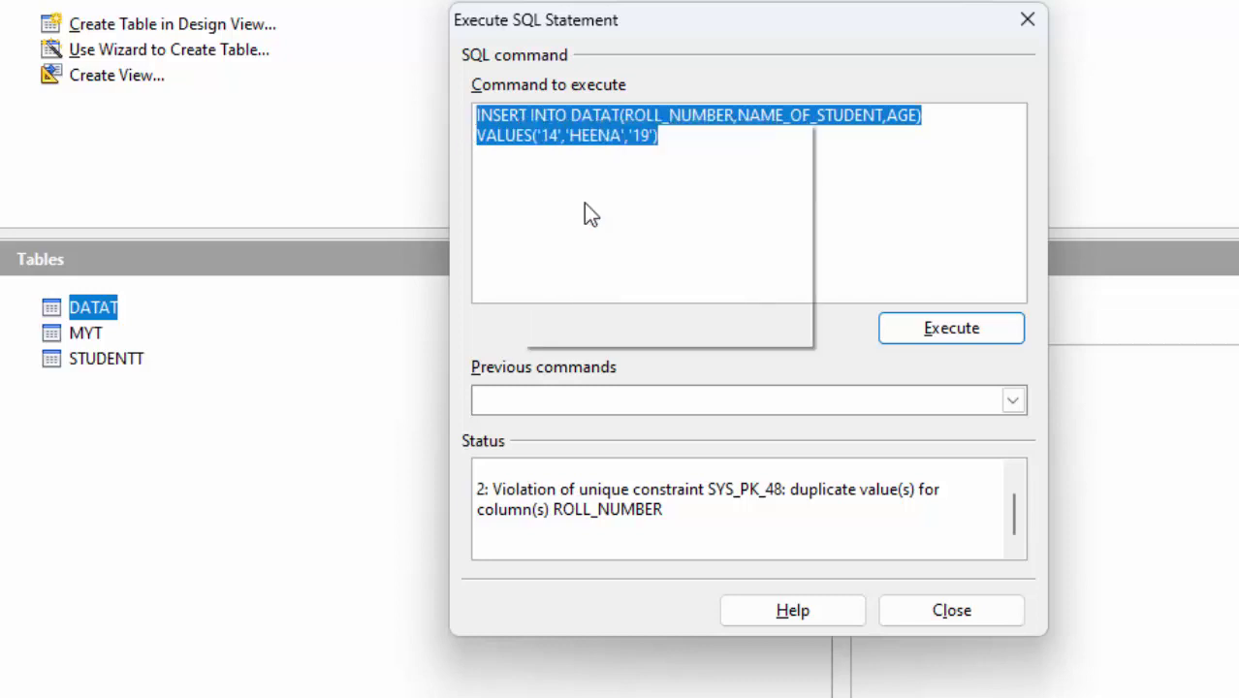
pyautogui.click(1026, 19)
# Step: Open the DATAT table to check its current rows, then close it
pyautogui.doubleClick(110, 312)
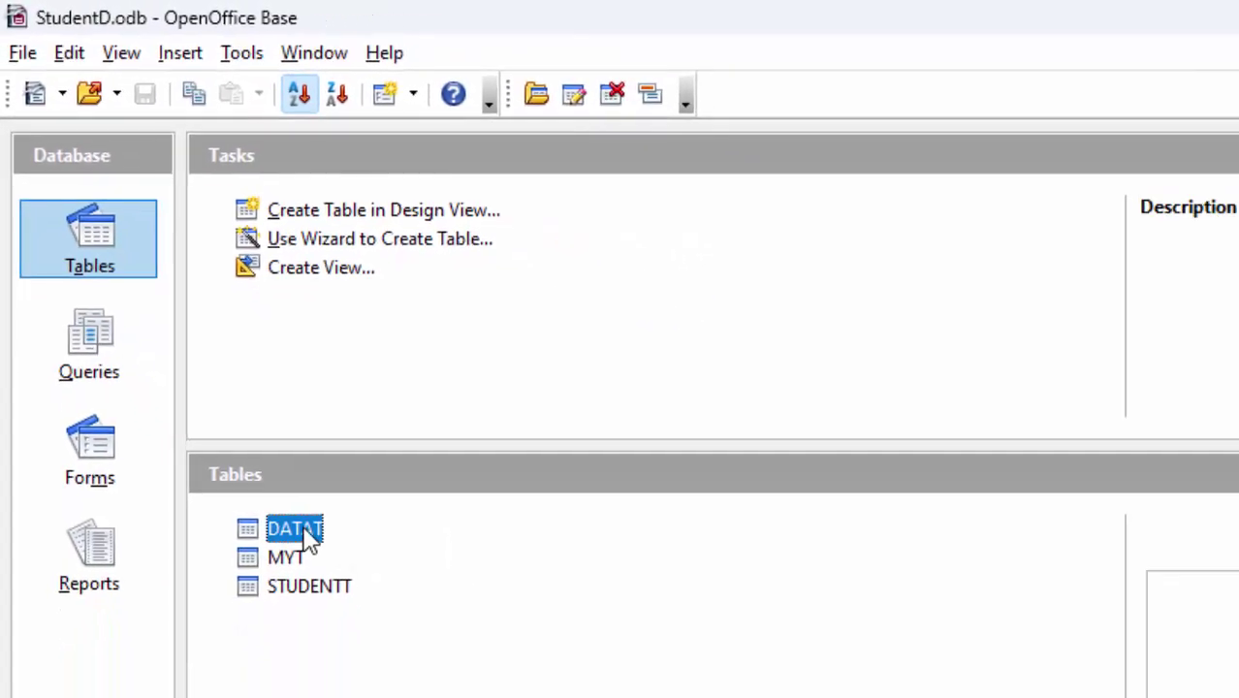
pyautogui.doubleClick(354, 631)
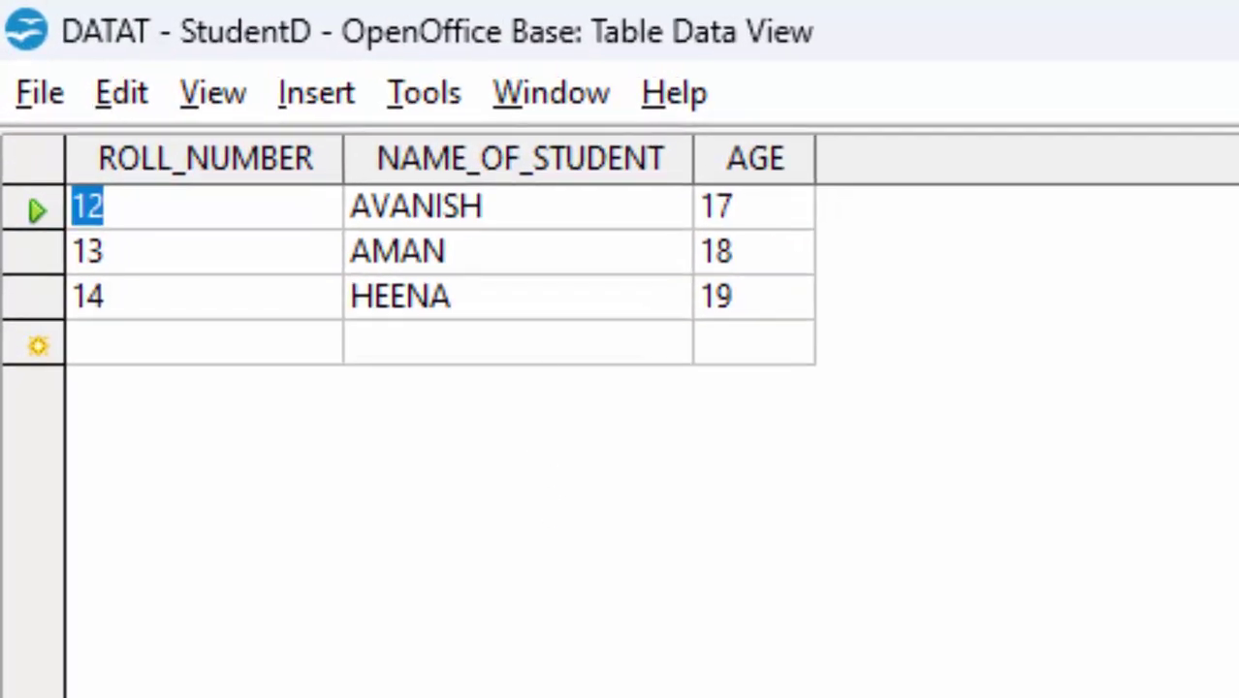
pyautogui.hotkey('ctrl', 'w')
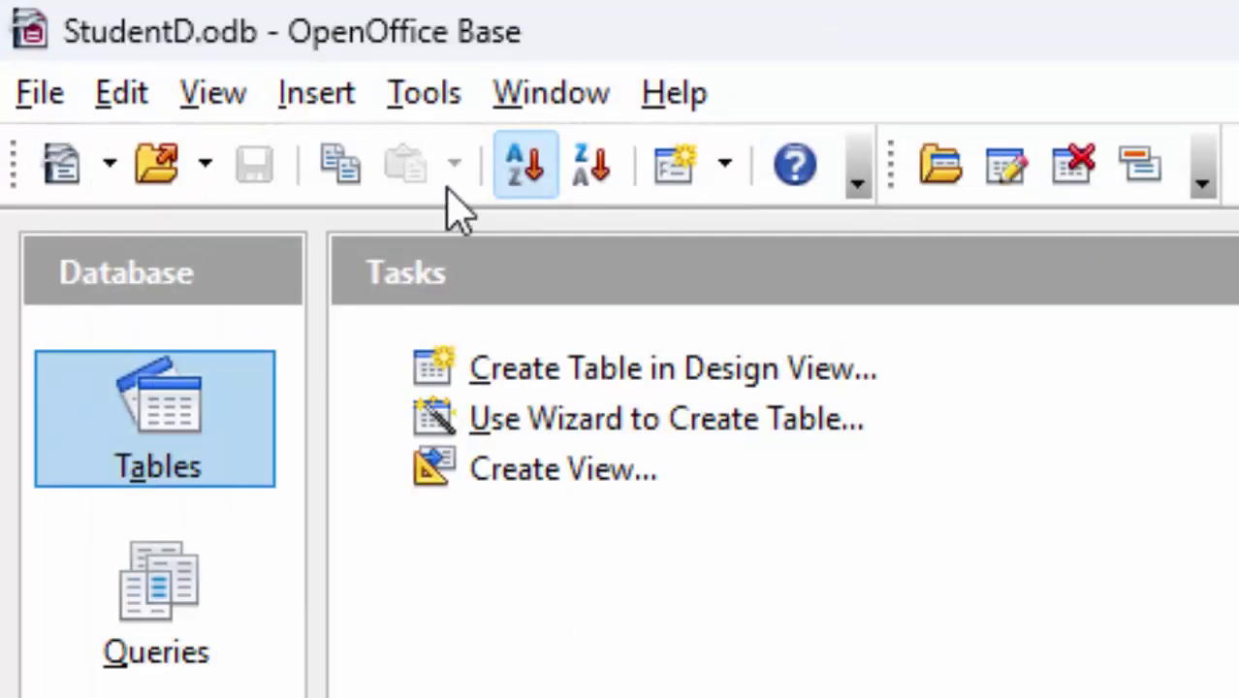
# Step: Paste the copied INSERT, change it to roll number 15 with a new student name, and run it
pyautogui.click(423, 97)
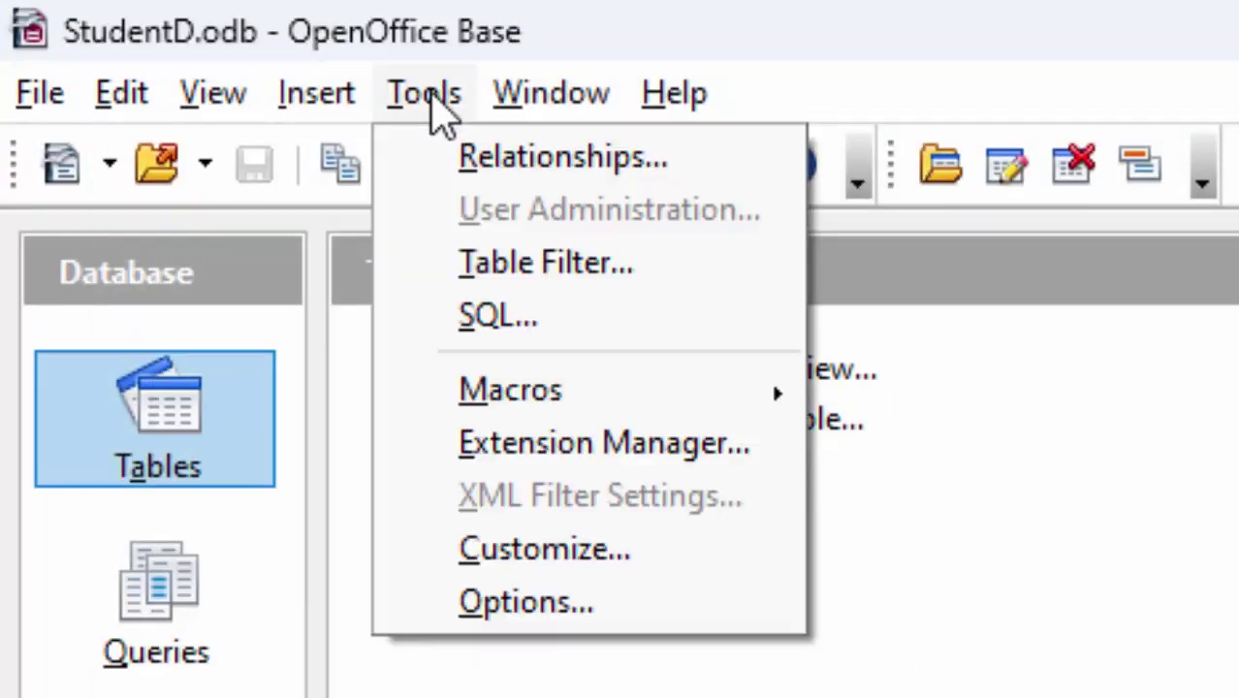
pyautogui.click(453, 315)
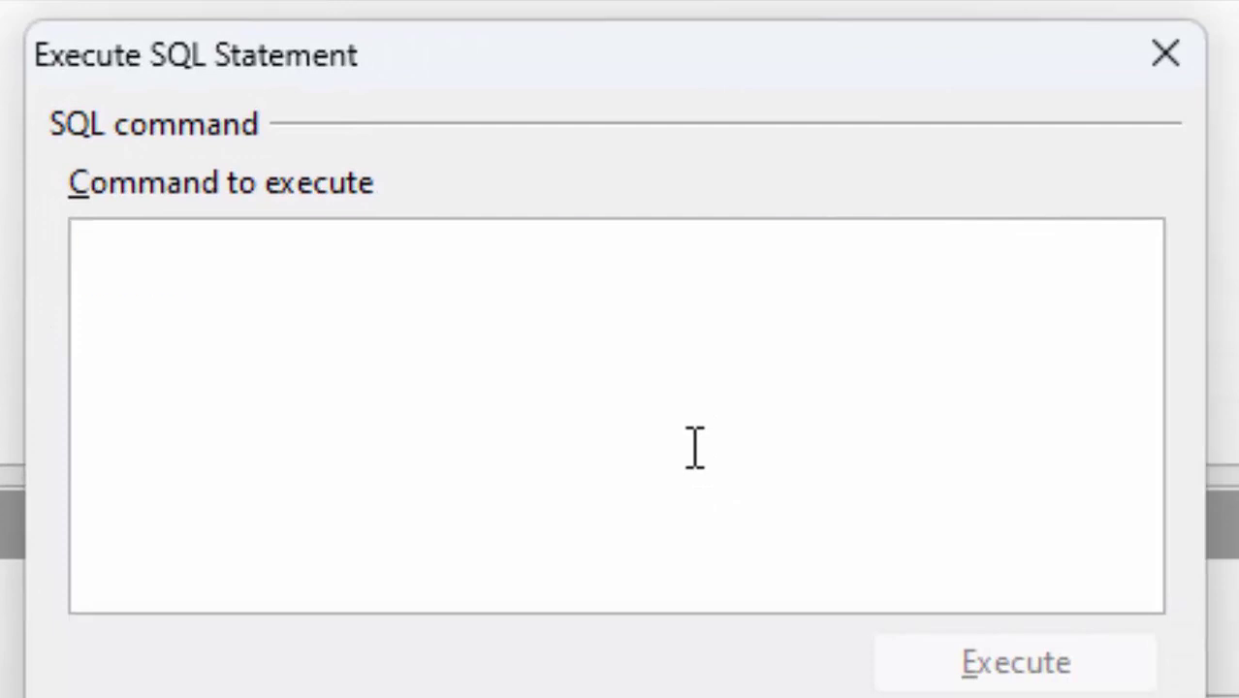
pyautogui.hotkey('ctrl', 'v')
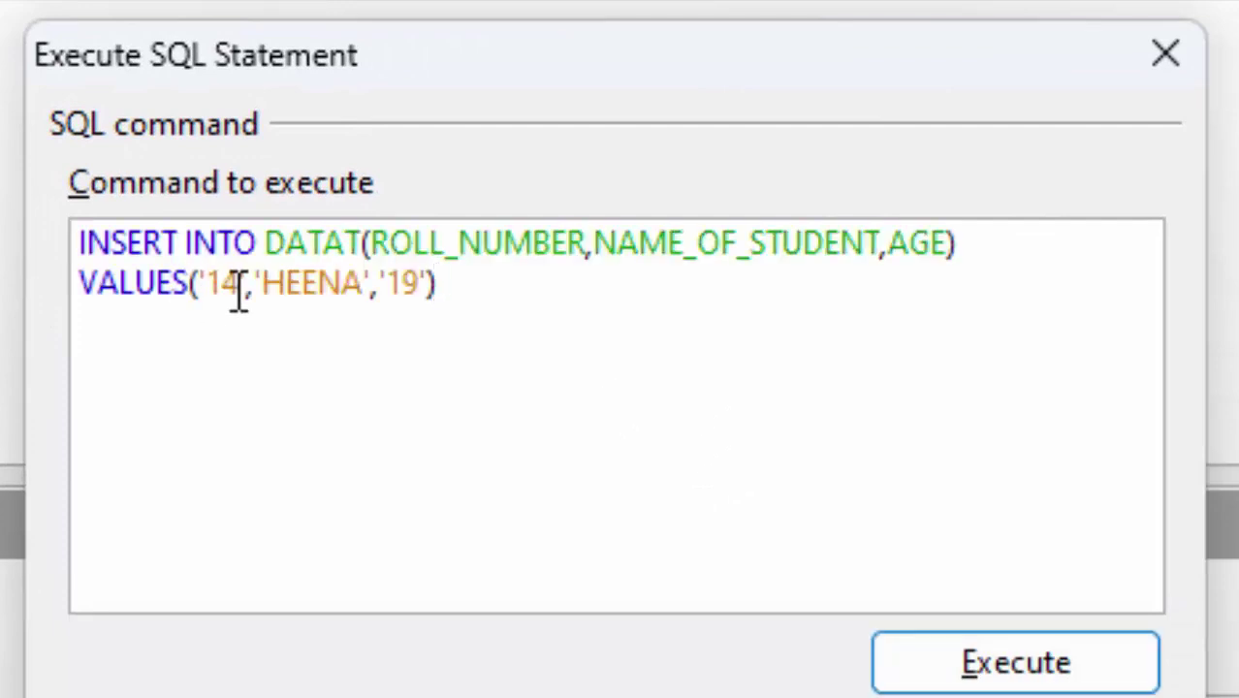
pyautogui.click(246, 291)
pyautogui.press('BackSpace')
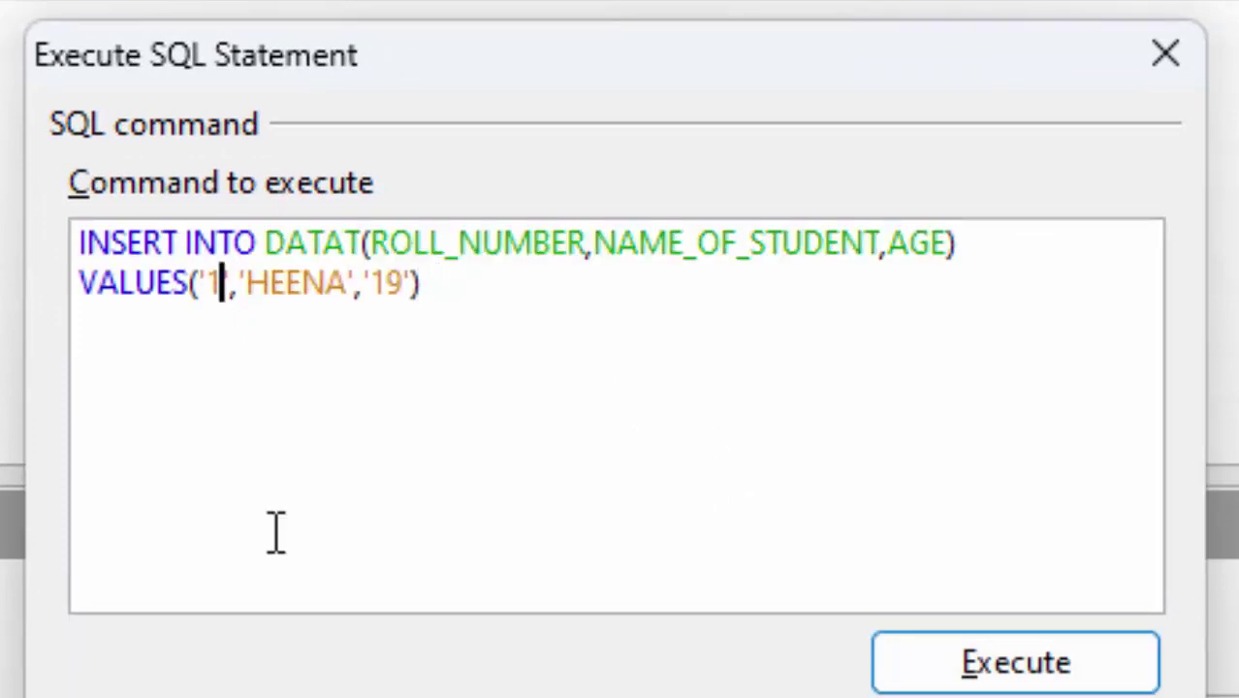
pyautogui.write('5')
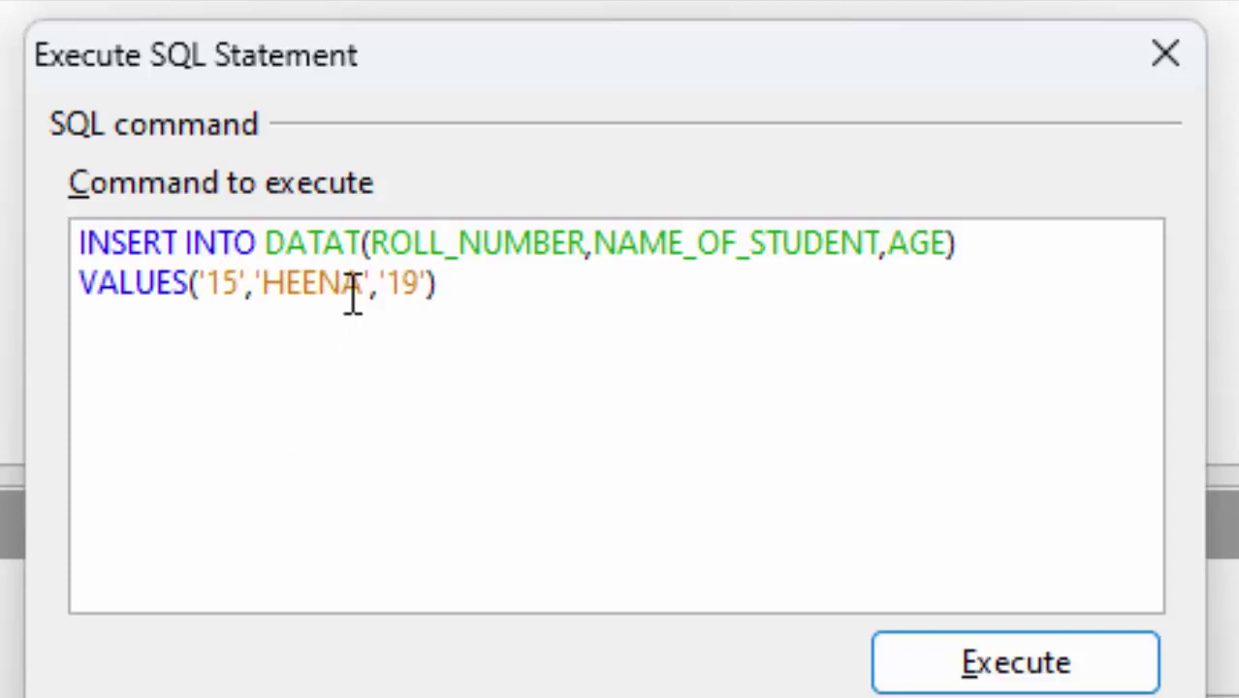
pyautogui.click(366, 284)
pyautogui.press('BackSpace')
pyautogui.press('BackSpace')
pyautogui.press('BackSpace')
pyautogui.press('BackSpace')
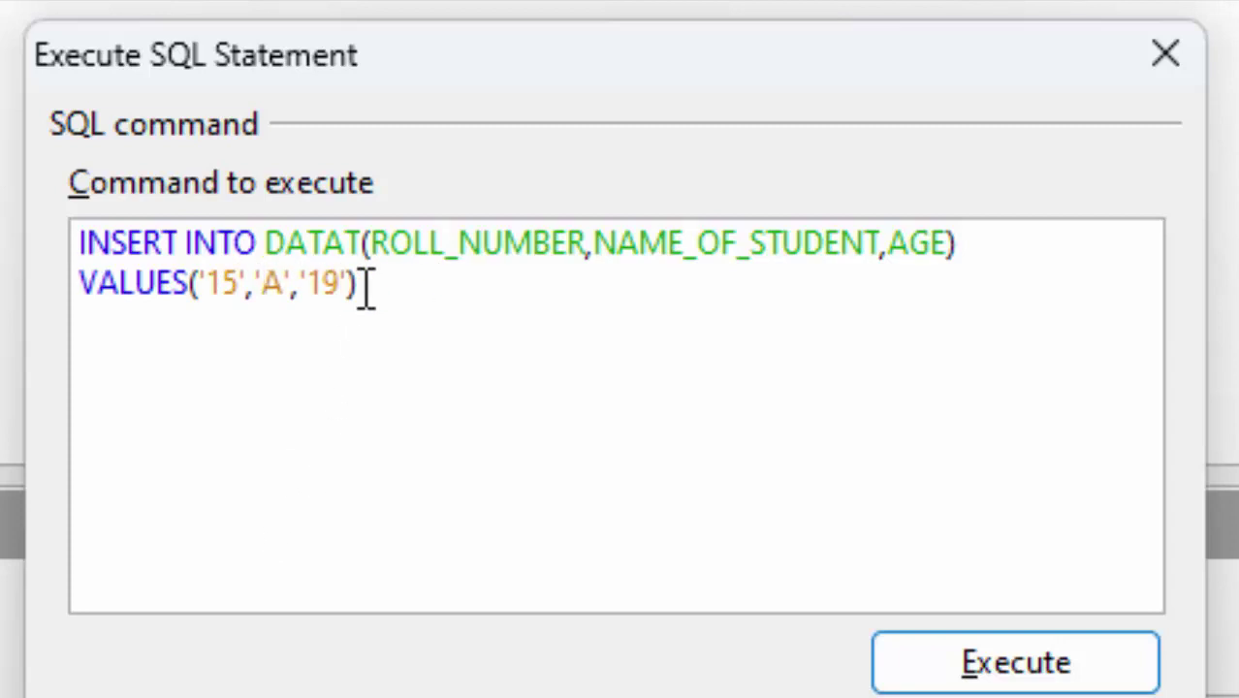
pyautogui.write('REENA')
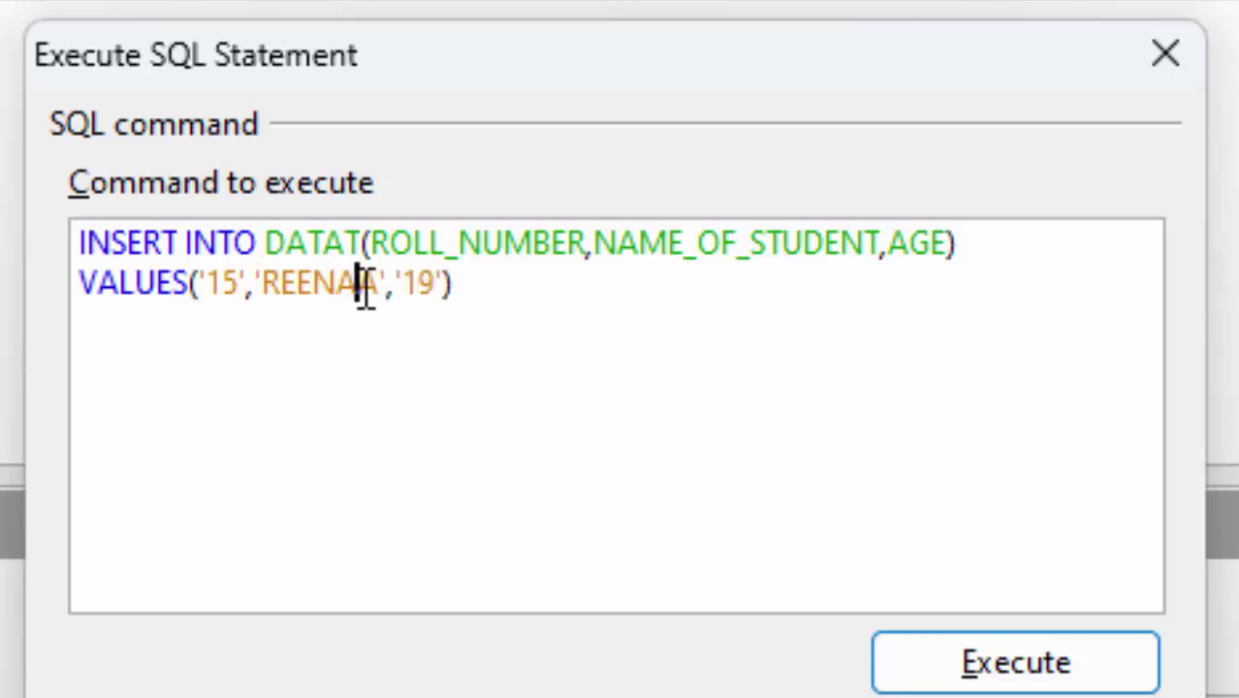
pyautogui.press('Delete')
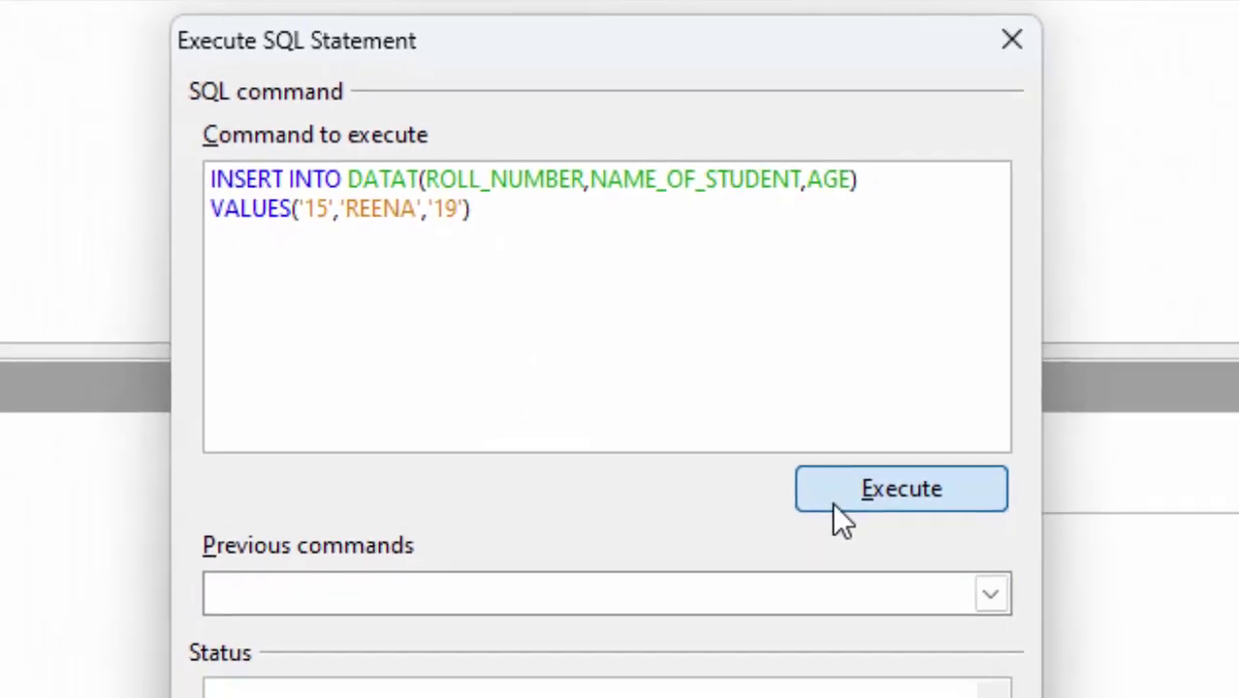
pyautogui.click(822, 482)
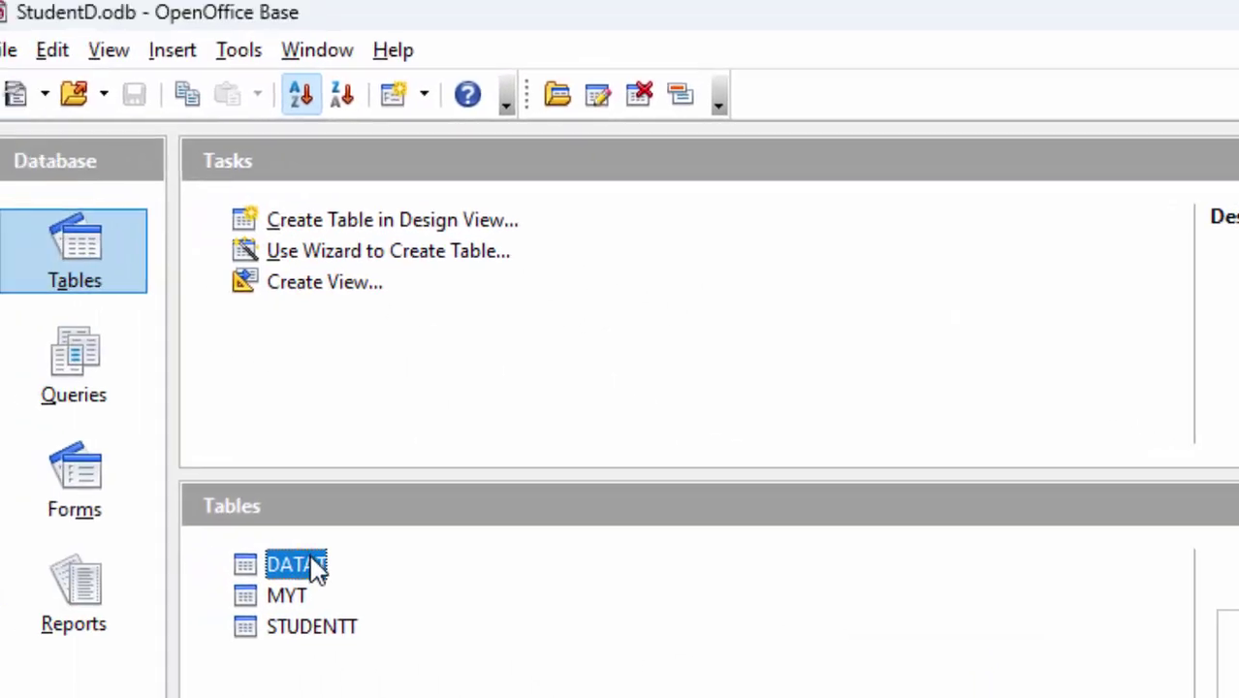
# Step: Check DATAT's current rows, then paste the saved INSERT statement into the SQL window
pyautogui.doubleClick(329, 572)
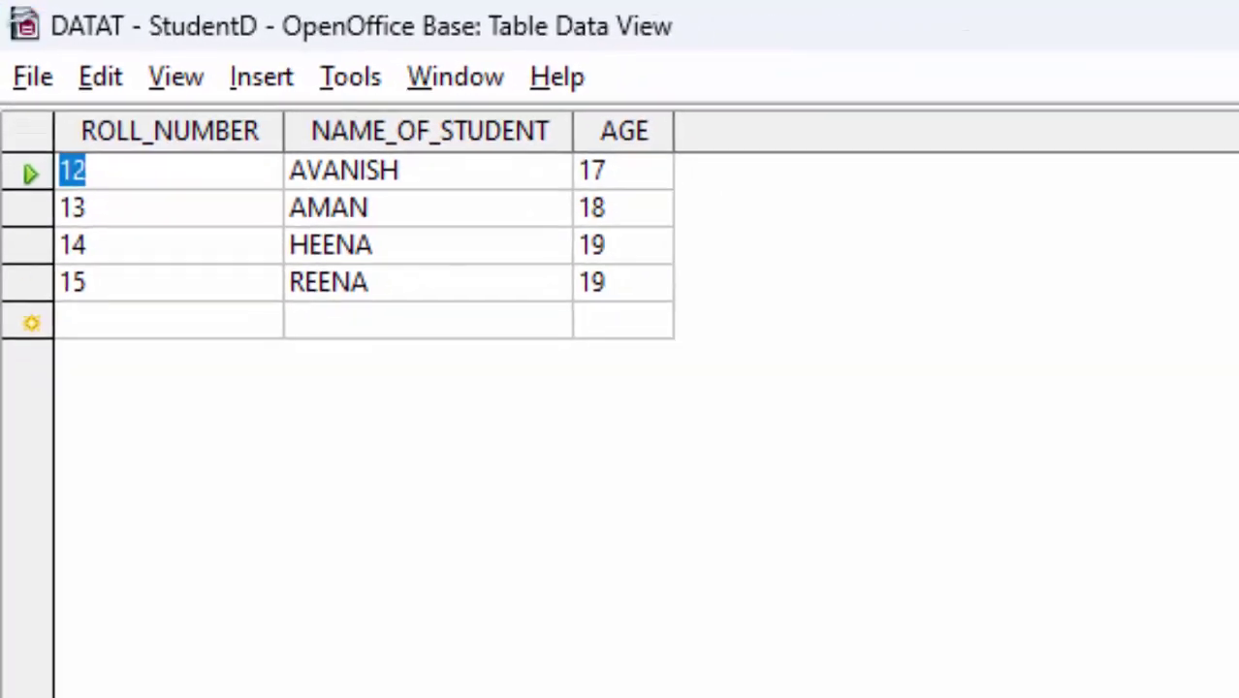
pyautogui.click(1219, 124)
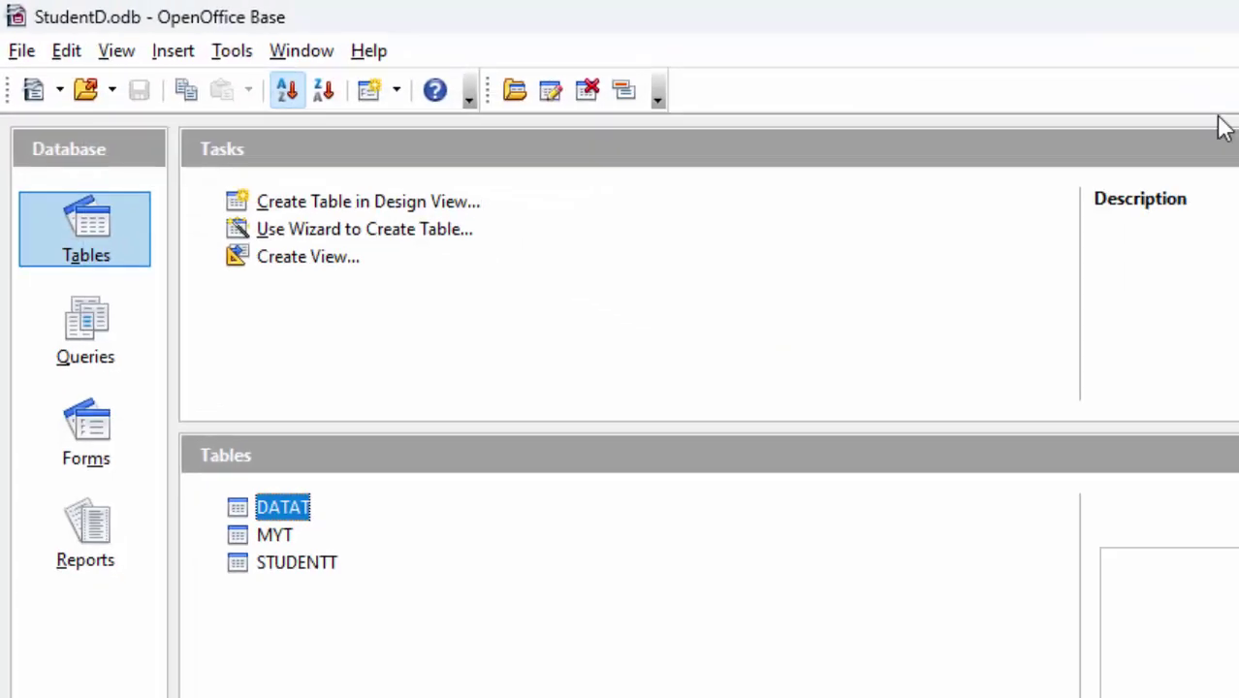
pyautogui.click(219, 49)
pyautogui.click(290, 172)
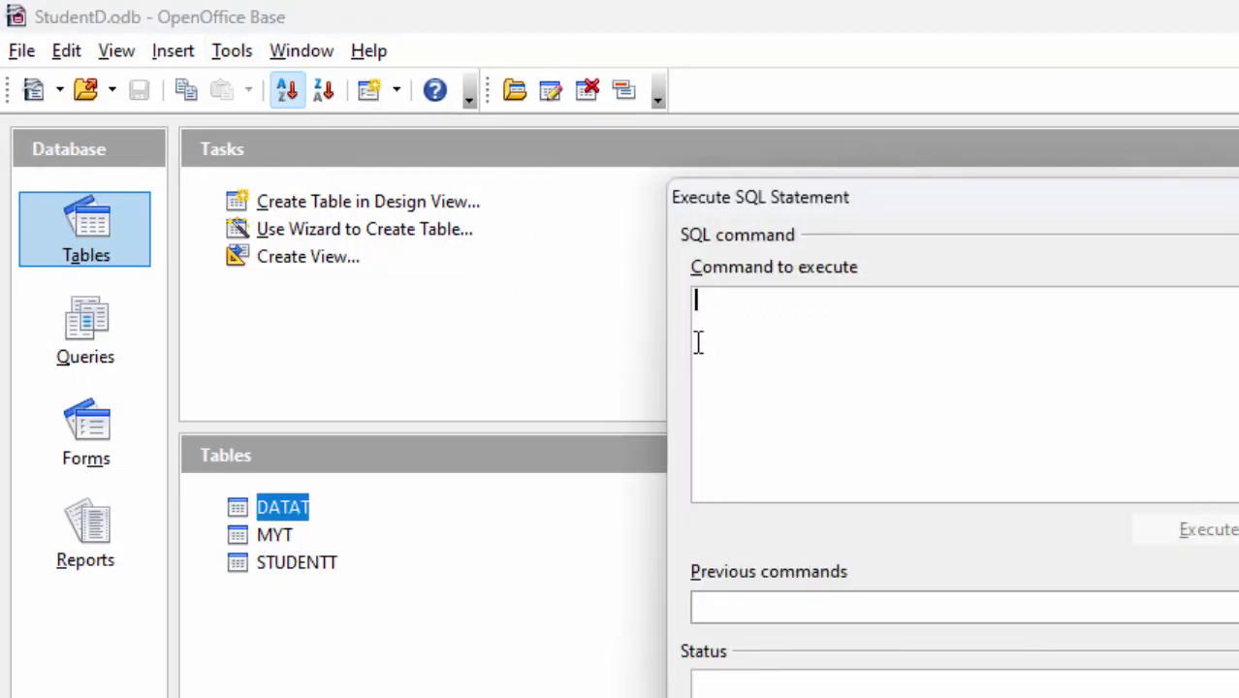
pyautogui.write("INSERT INTO DATAT(ROLL_NUMBER,NAME_OF_STUDENT,AGE) VALUES('14','HEENA','19')")
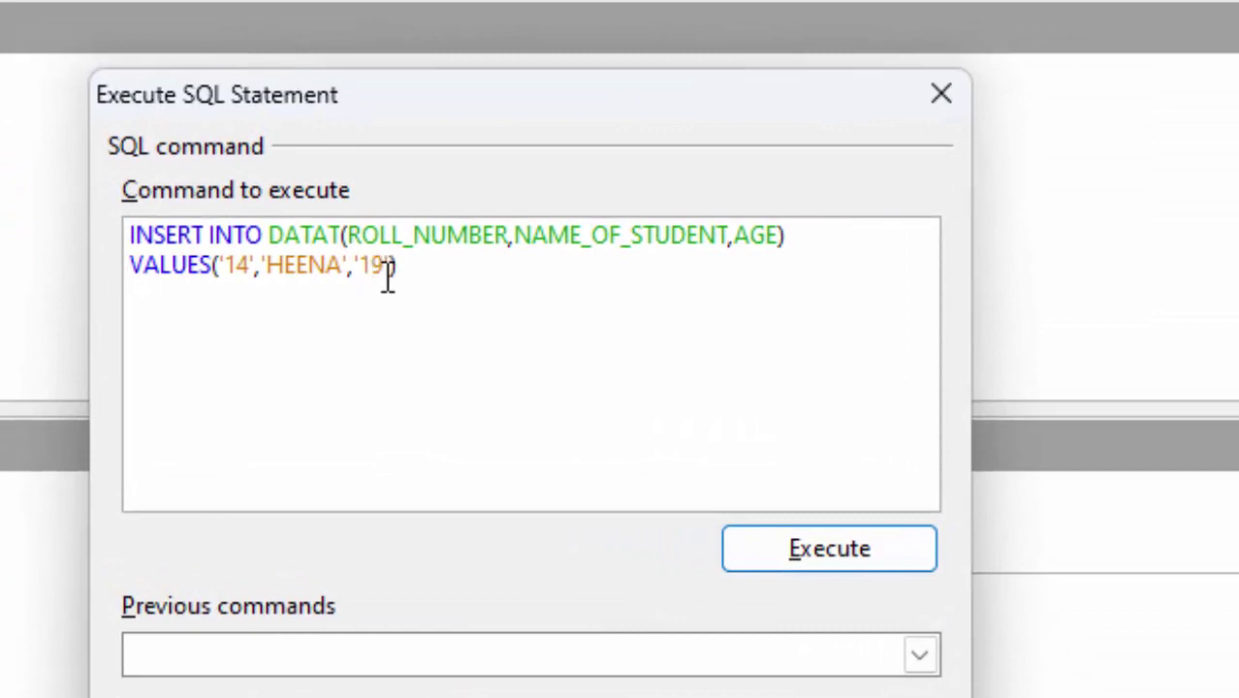
# Step: Change the statement's age from 19 to 17 and replace the old name with the new student's name
pyautogui.press('Left')
pyautogui.press('Left')
pyautogui.press('Left')
pyautogui.press('BackSpace')
pyautogui.press('Delete')
pyautogui.write('7')
pyautogui.press('BackSpace')
pyautogui.press('BackSpace')
pyautogui.press('BackSpace')
pyautogui.press('BackSpace')
pyautogui.write('MAN')
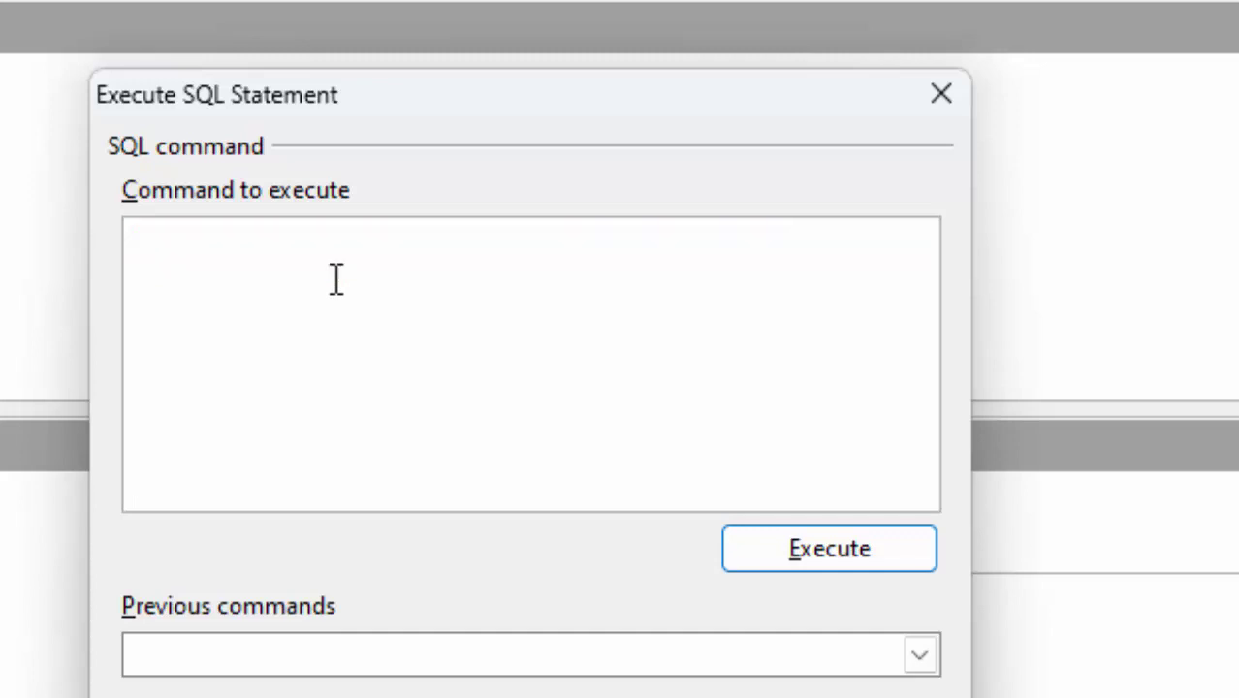
pyautogui.write("GHA','17')")
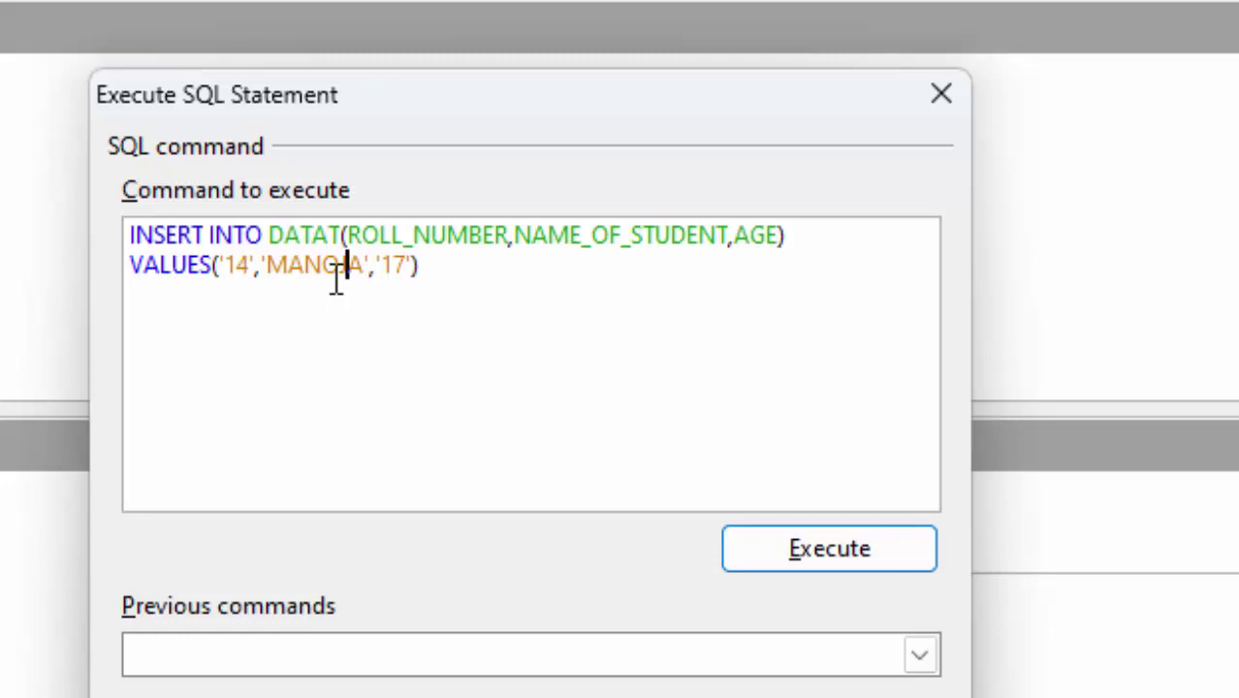
pyautogui.press('BackSpace')
pyautogui.press('BackSpace')
pyautogui.press('Delete')
pyautogui.write('OJ')
# Step: Change roll number 14 to 25, run the INSERT, and close the SQL window
pyautogui.press('BackSpace')
pyautogui.press('Delete')
pyautogui.write('25')
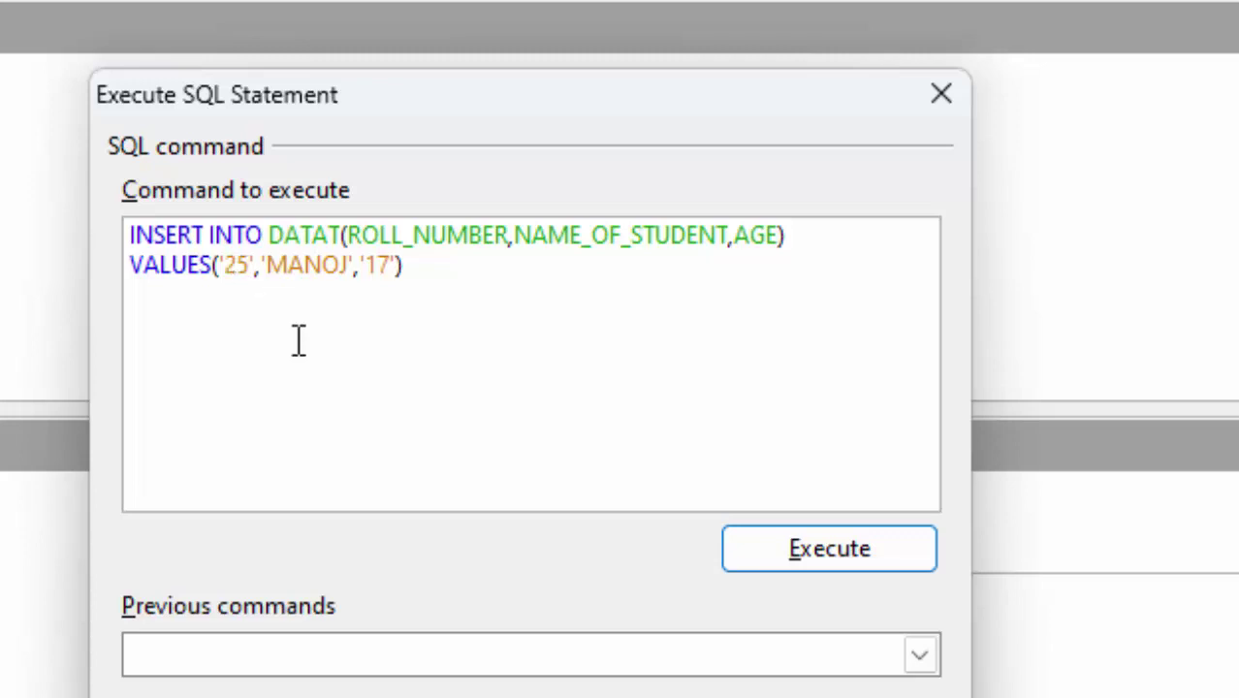
pyautogui.hotkey('ctrl', 'a')
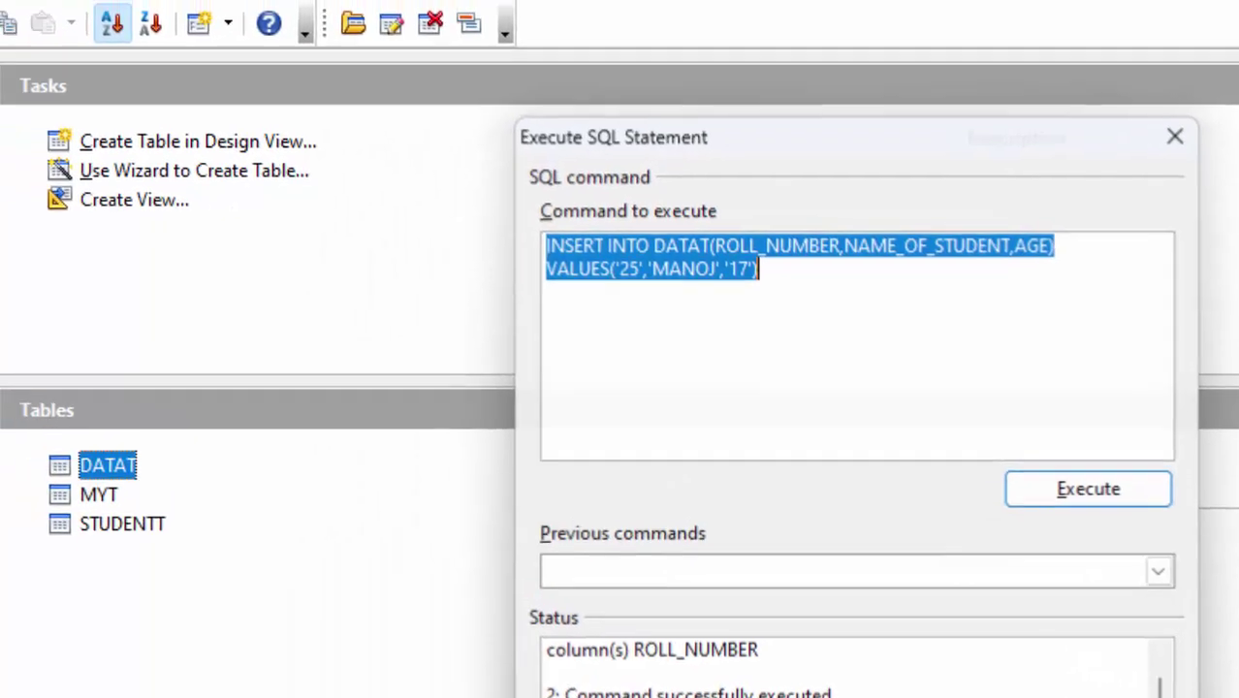
pyautogui.press('Escape')
pyautogui.doubleClick(296, 539)
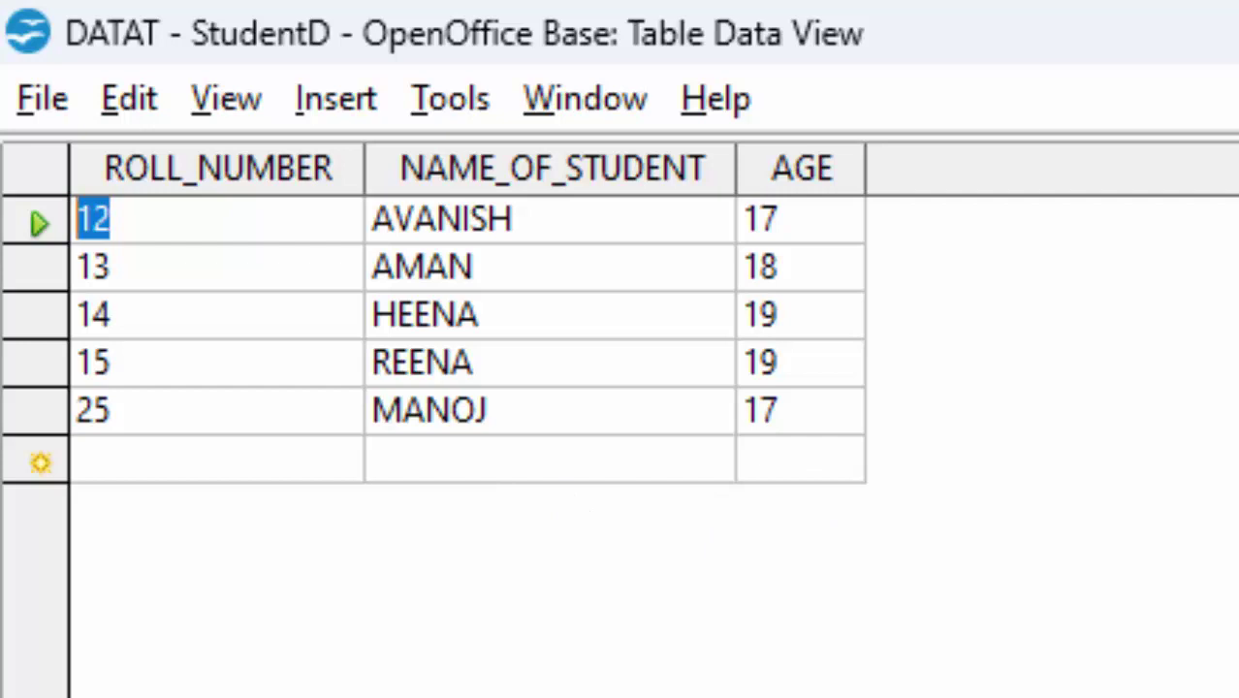
pyautogui.hotkey('ctrl', 'w')
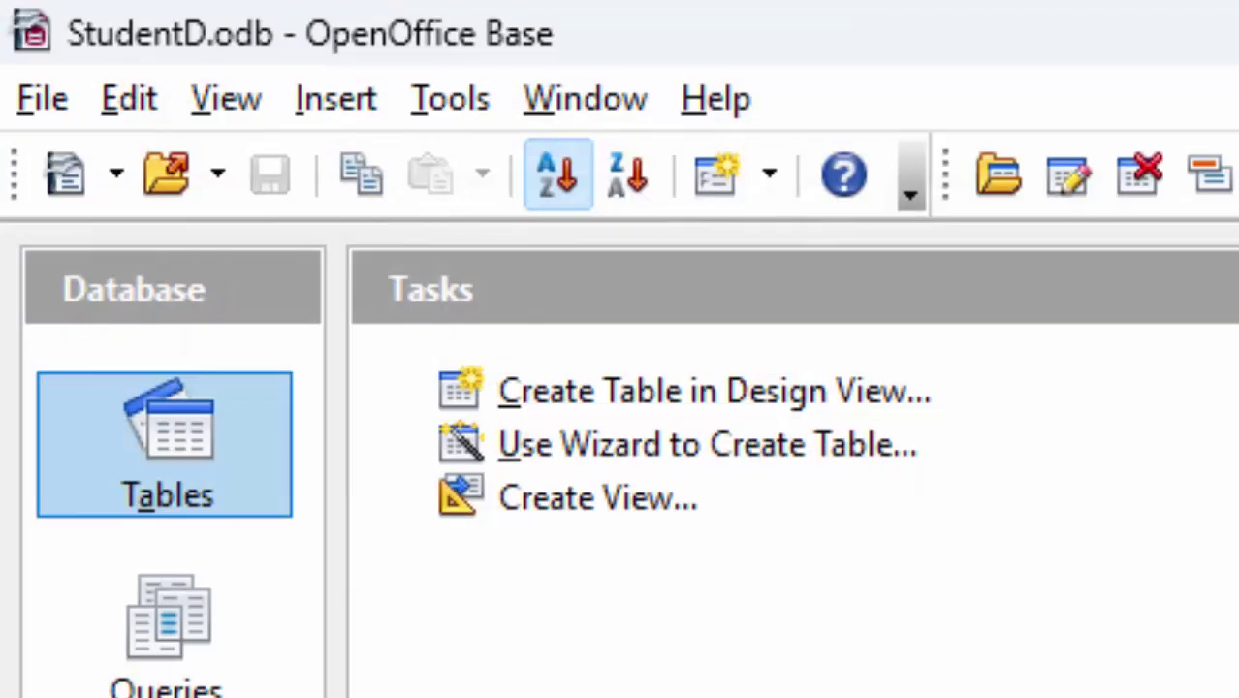